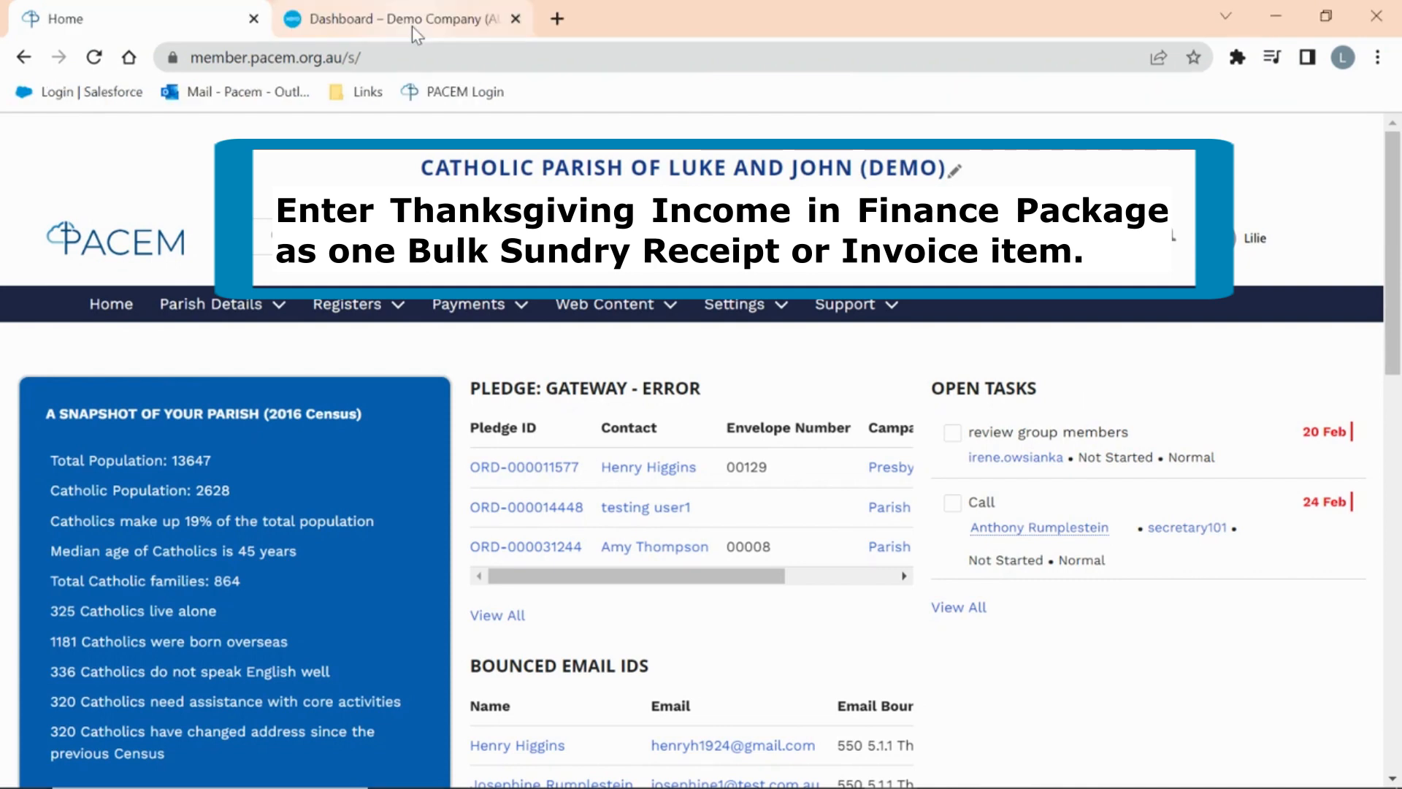
# Switch to Xero, open a blank sales invoice to view its fields, and return to the dashboard
pyautogui.click(412, 24)
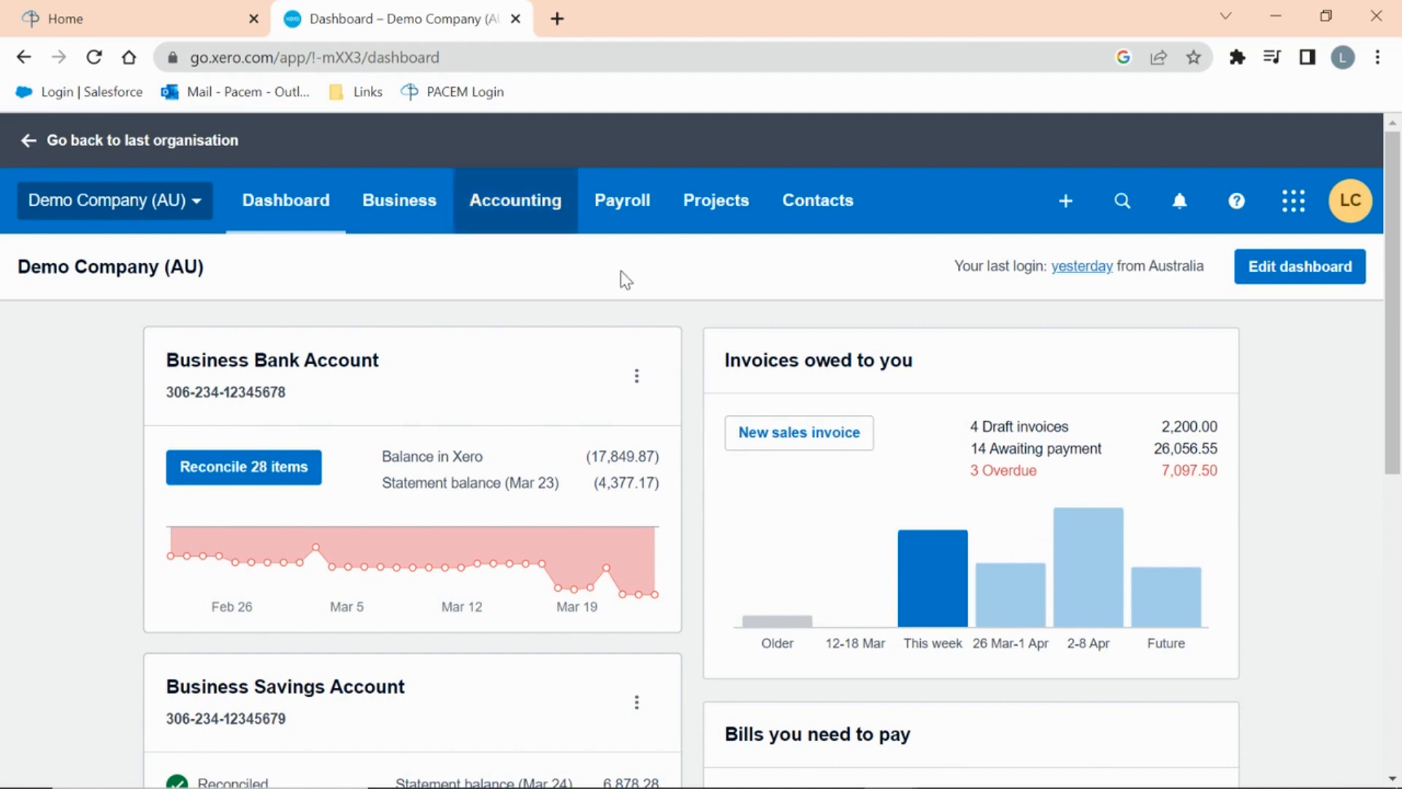
pyautogui.click(778, 447)
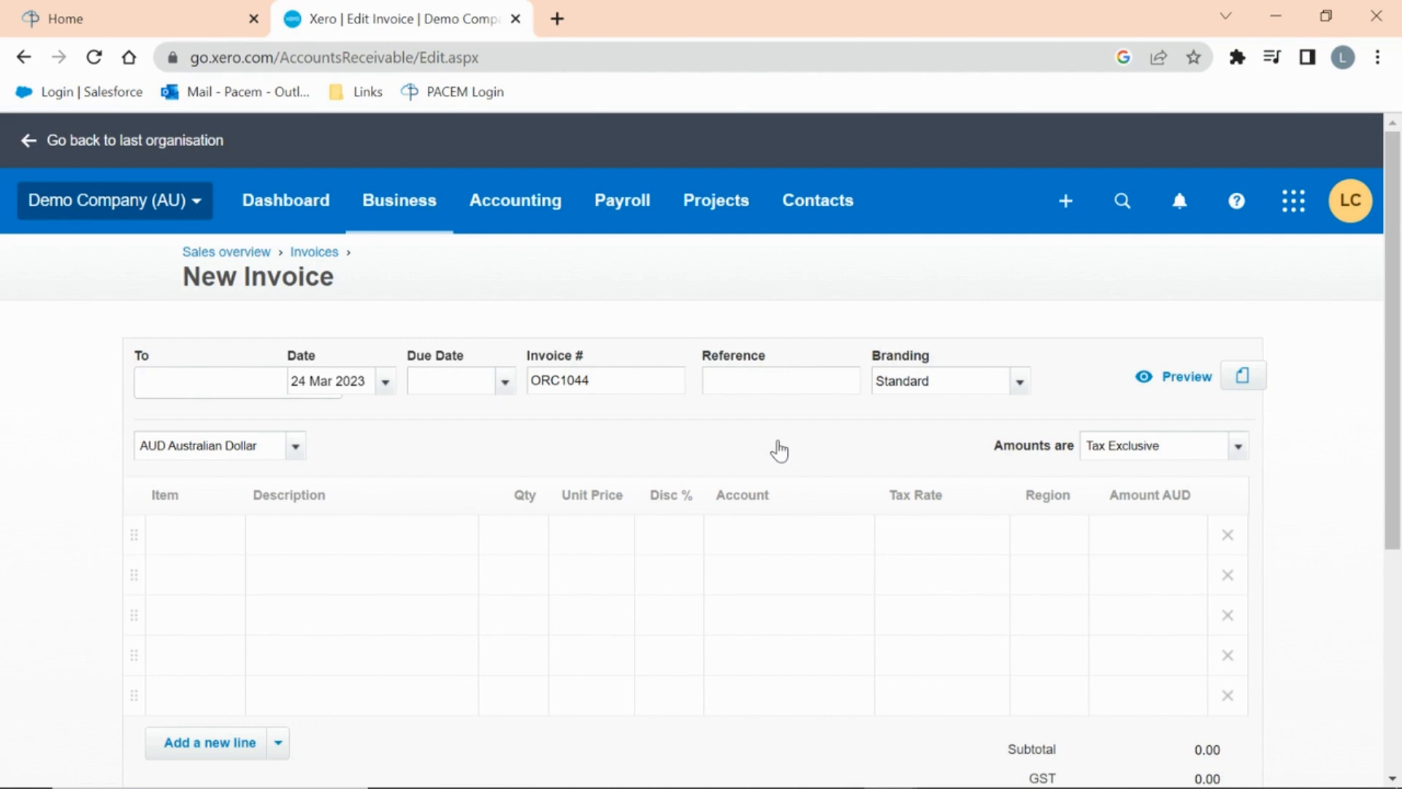
pyautogui.click(311, 211)
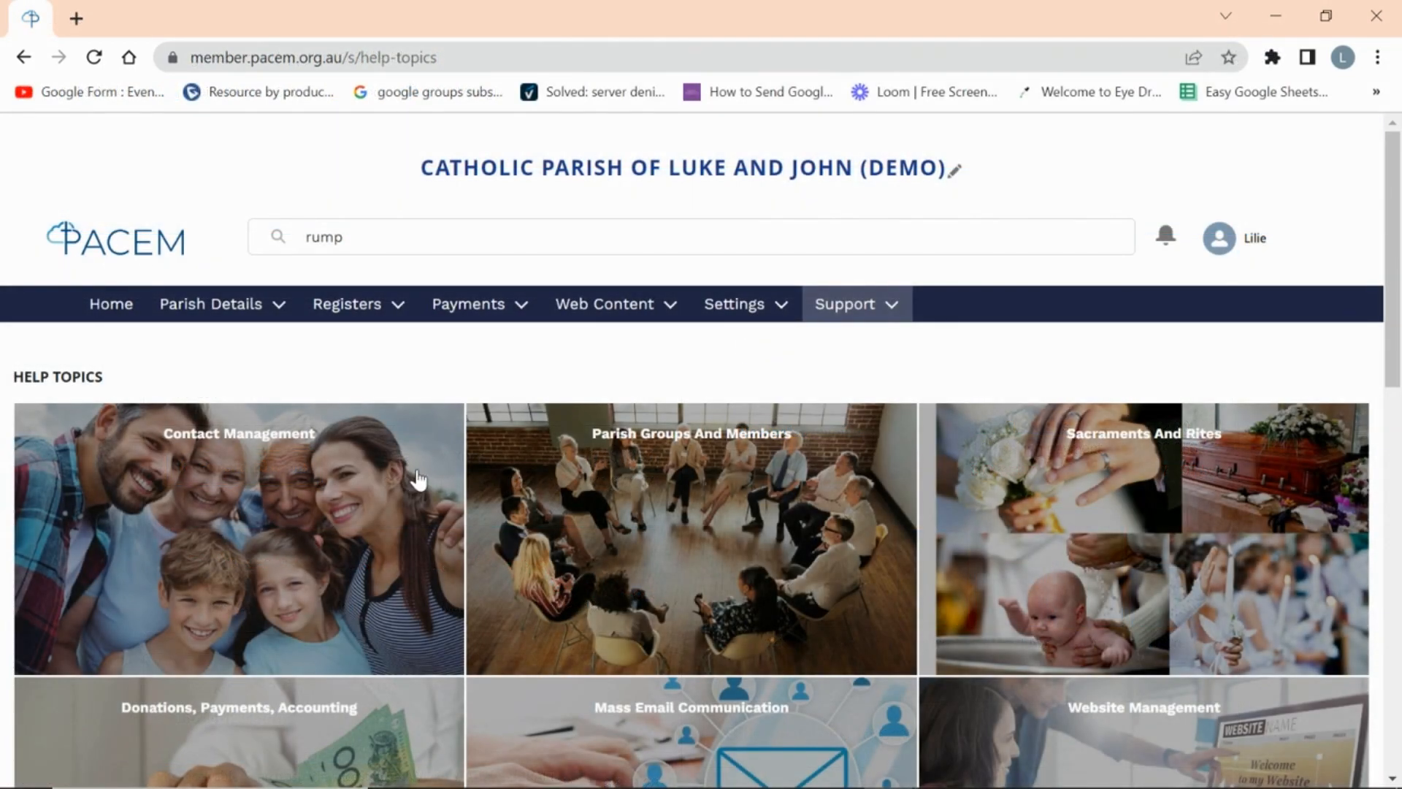
# Open the Donations, Payments, Accounting topic from the PACEM help topics
pyautogui.scroll(-2, 416, 475)
pyautogui.click(309, 635)
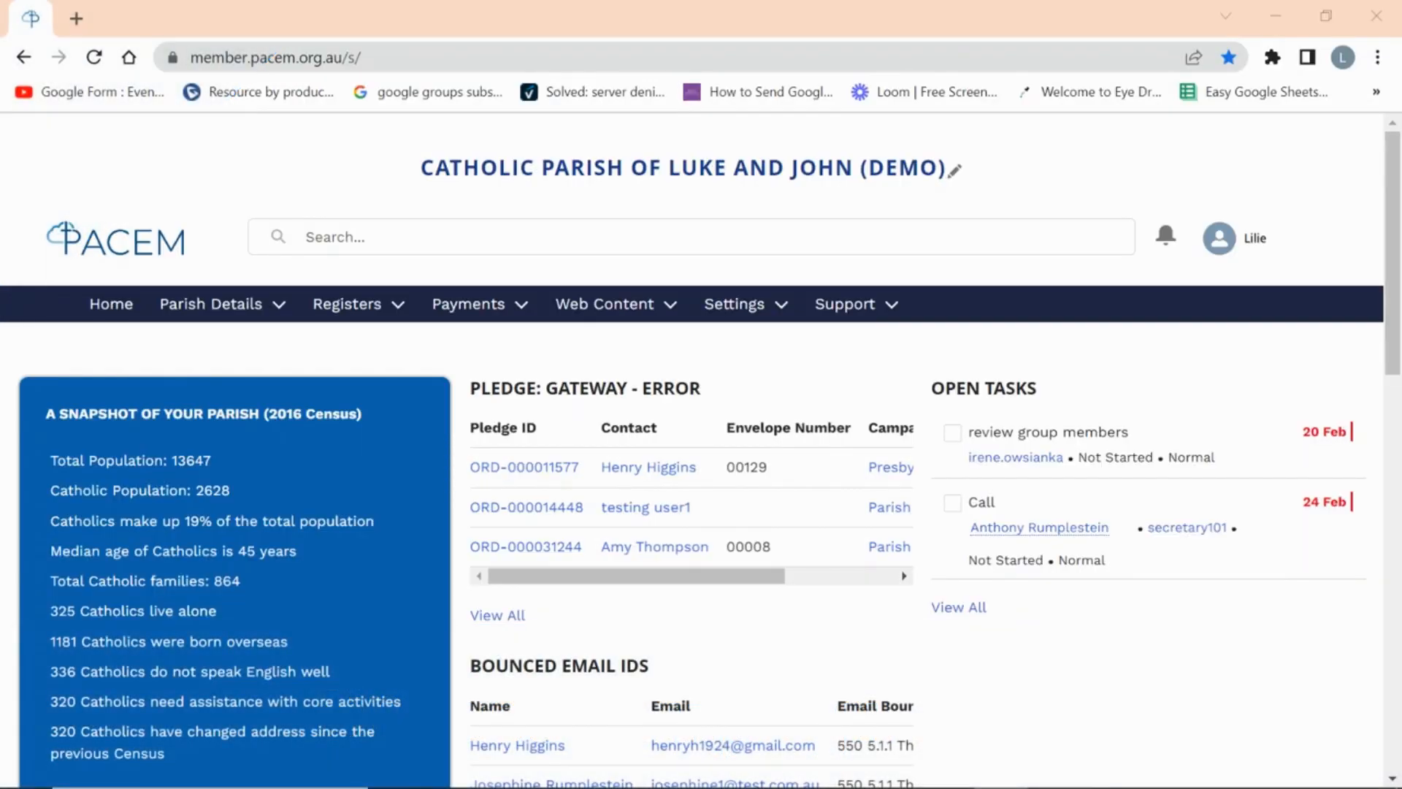
# Open the Finance Campaigns list in PACEM and review the parish campaigns and their Active settings
pyautogui.click(488, 313)
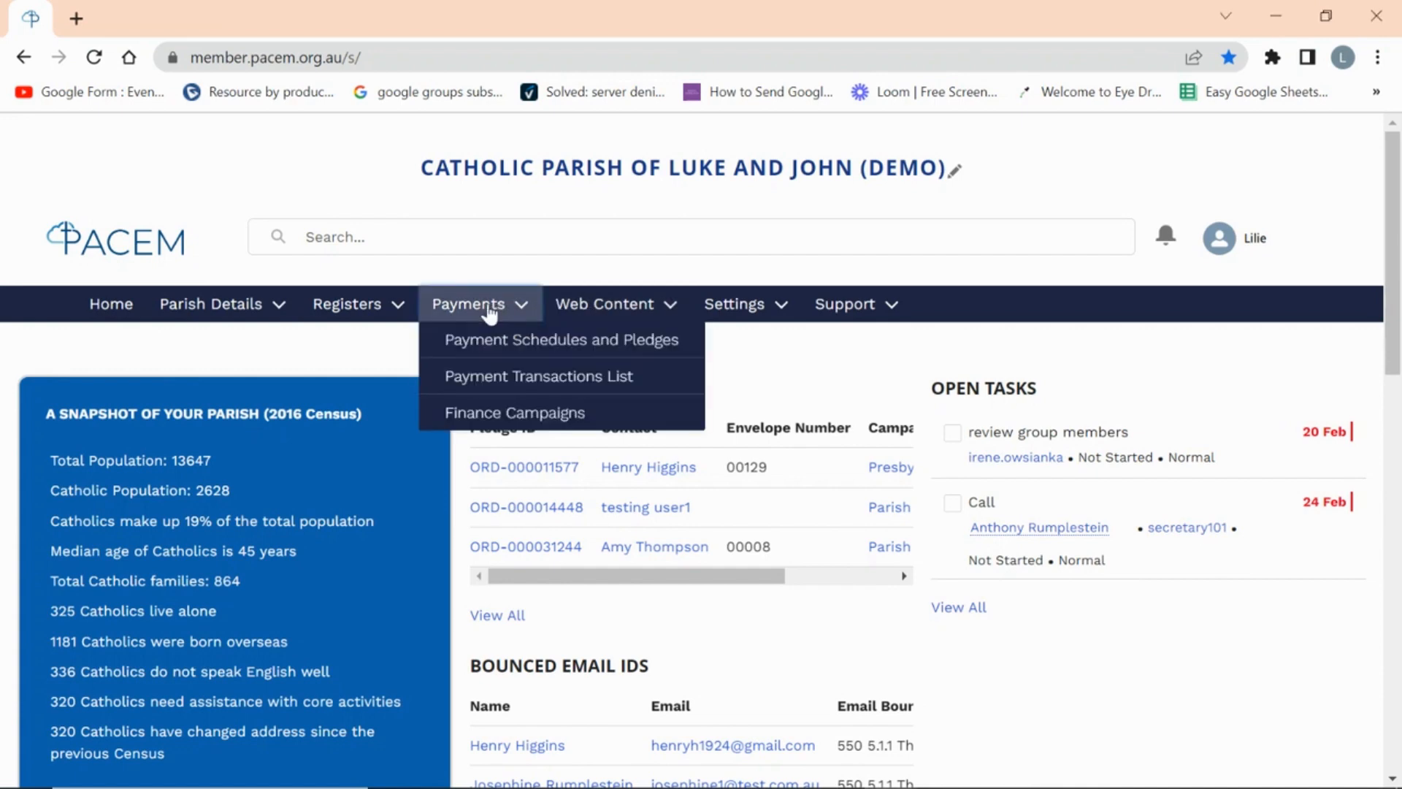
pyautogui.click(469, 410)
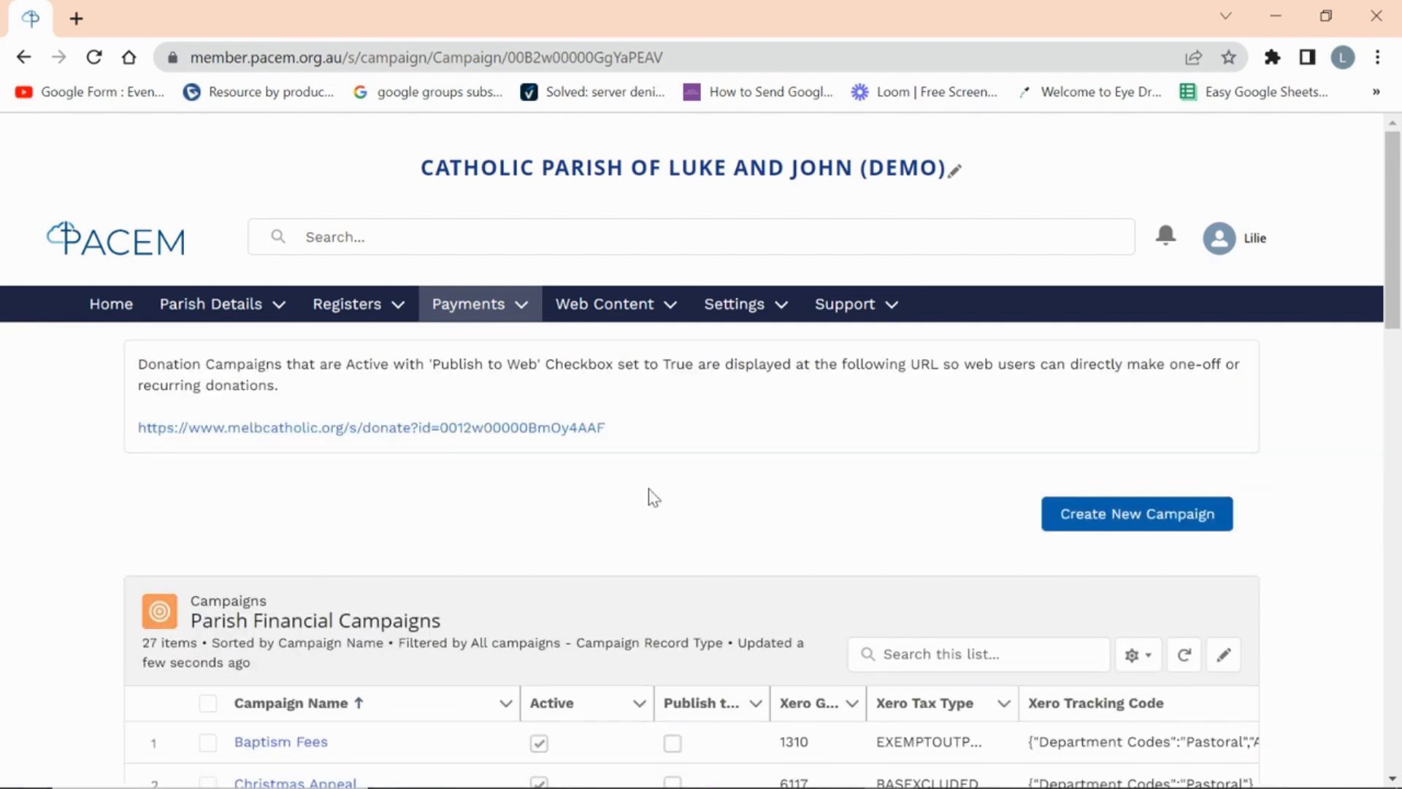
pyautogui.scroll(-5, 541, 501)
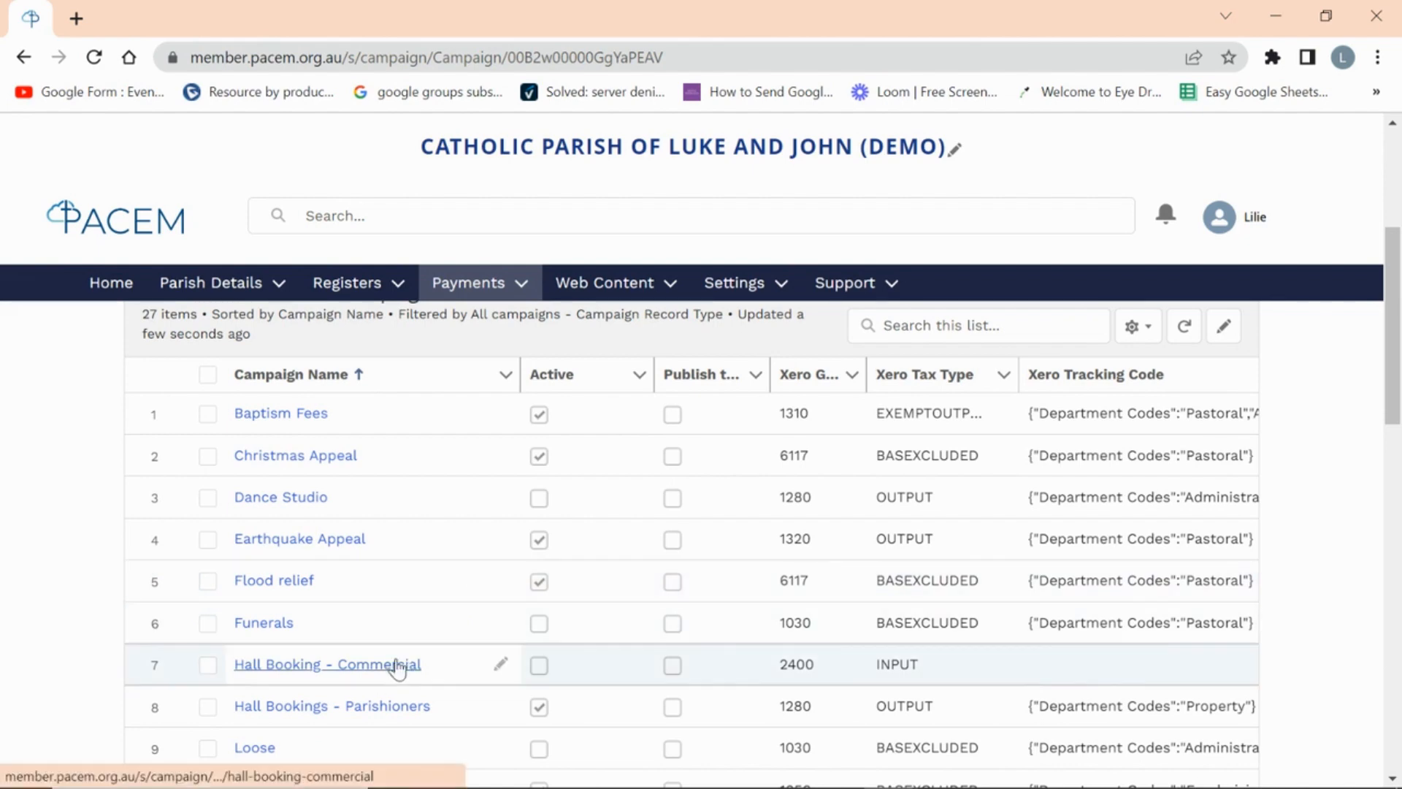
pyautogui.scroll(-5, 401, 642)
pyautogui.scroll(5, 533, 545)
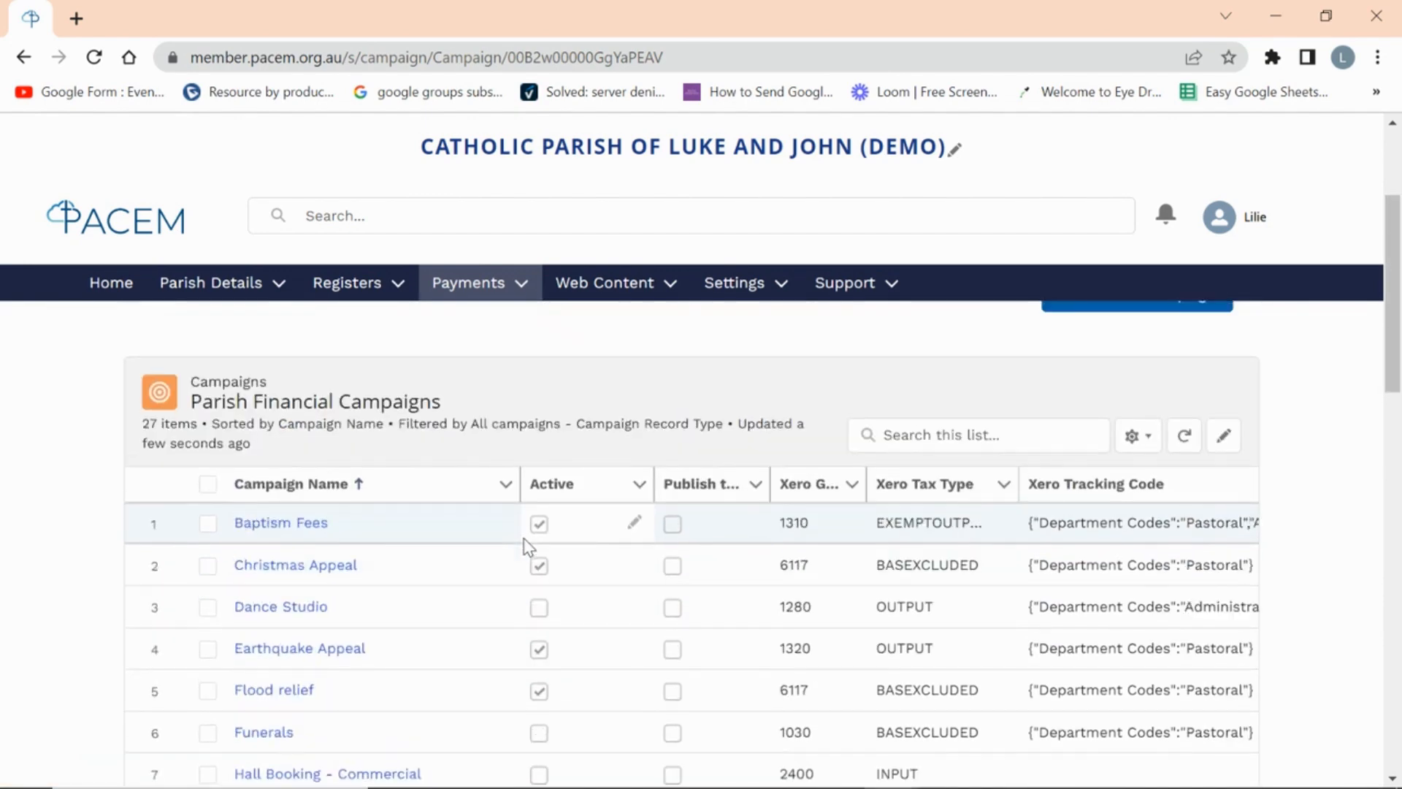
pyautogui.scroll(3, 530, 546)
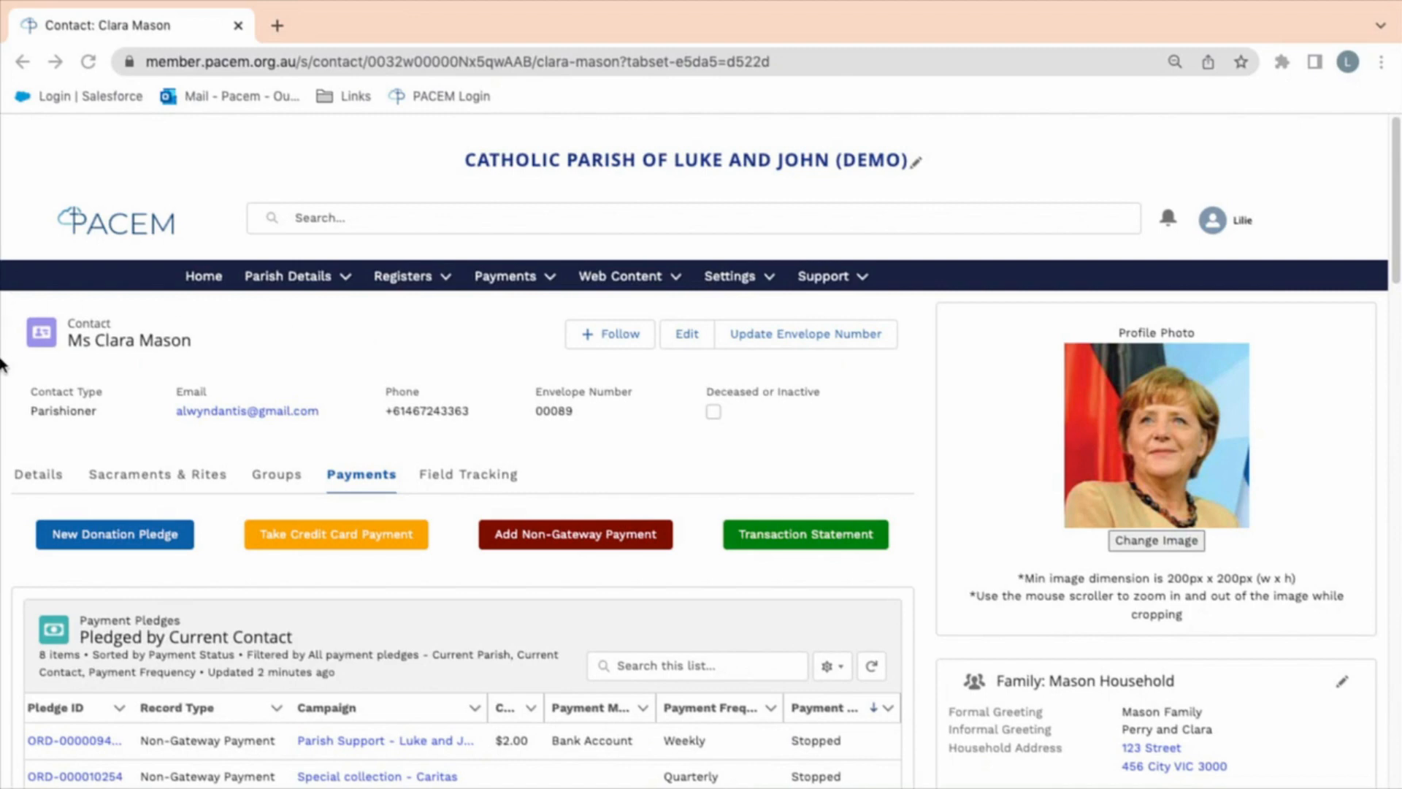
# Review the transactions on the contact's payment record, including the campaign each payment belongs to
pyautogui.scroll(-12, 387, 364)
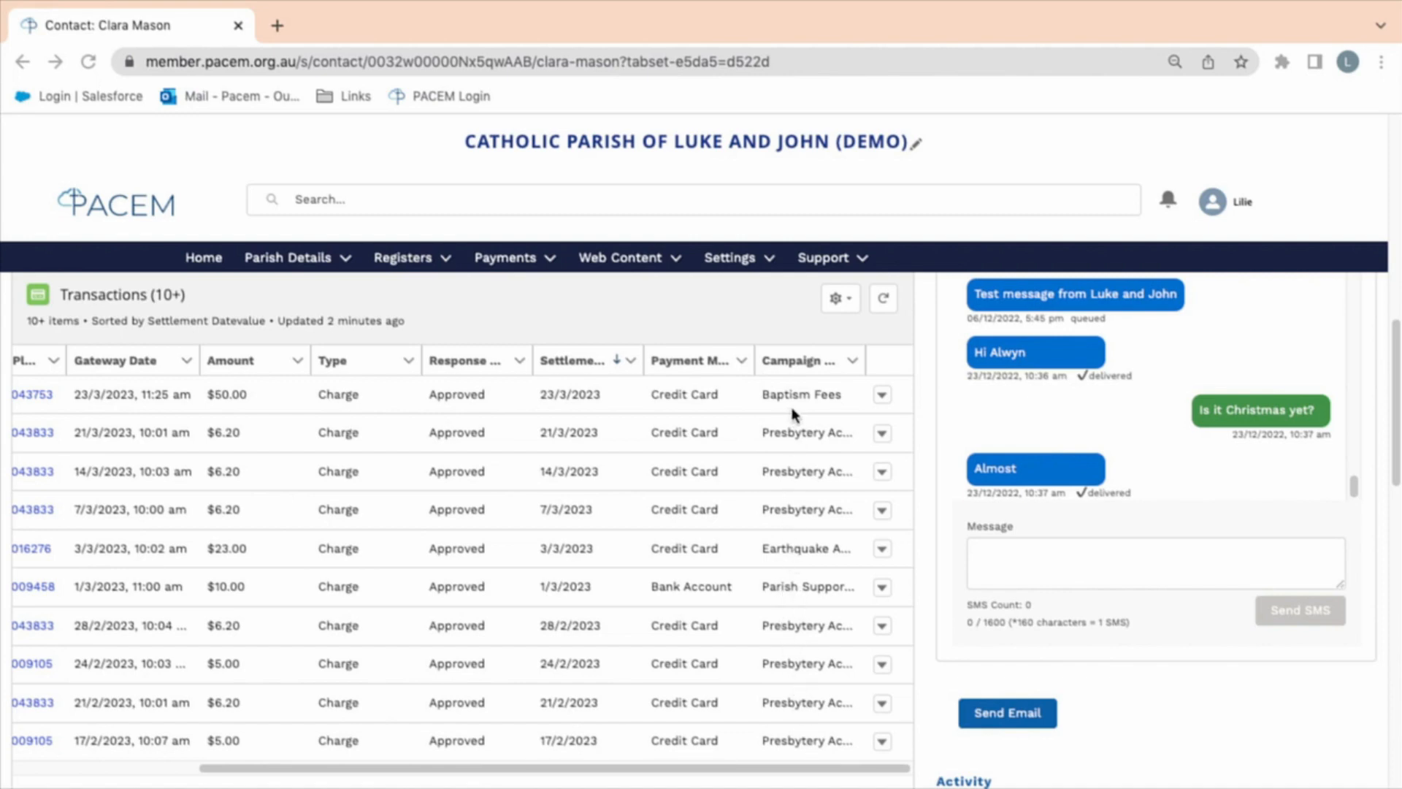
pyautogui.scroll(10, 523, 482)
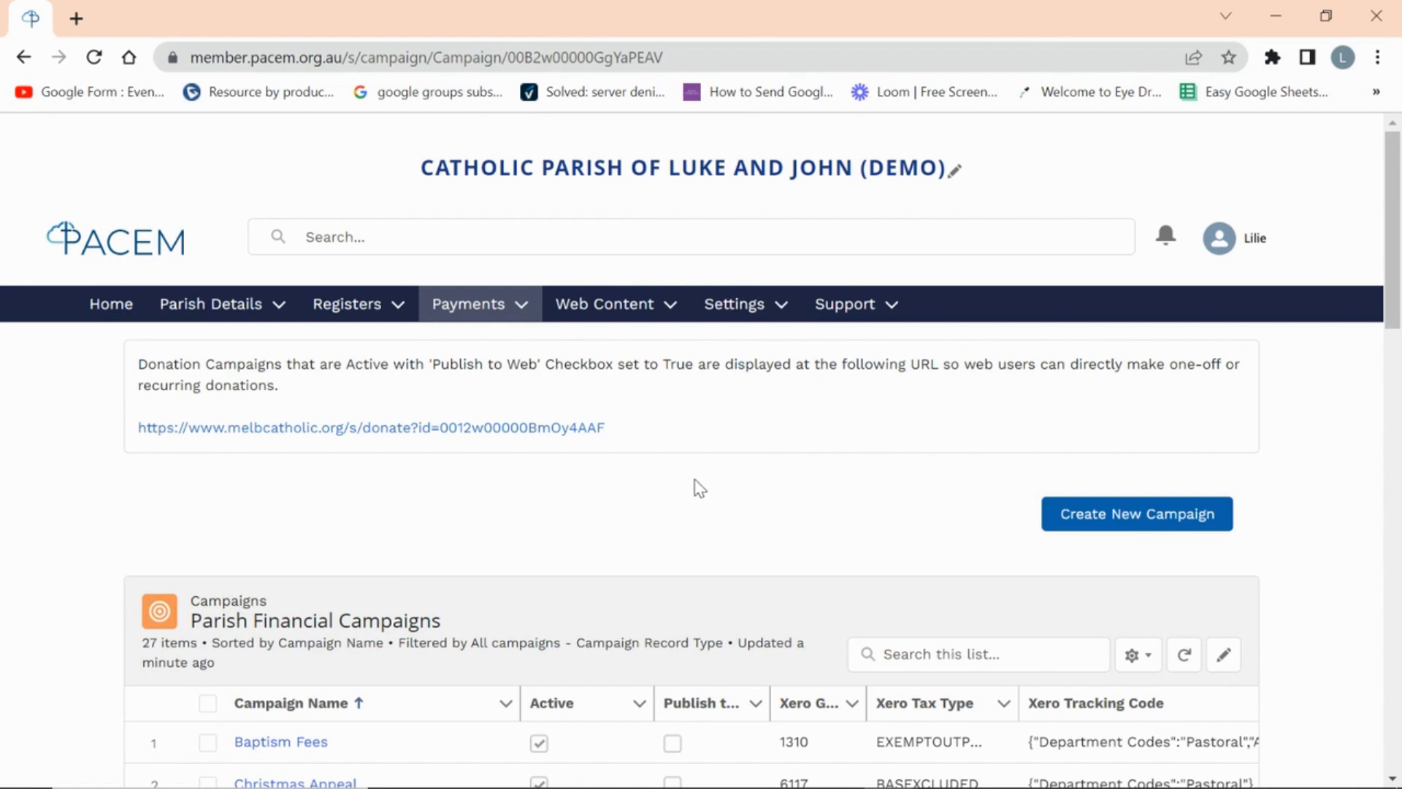
# Return to the Finance Campaigns list from the home page and look through the campaign entries
pyautogui.scroll(-1, 694, 486)
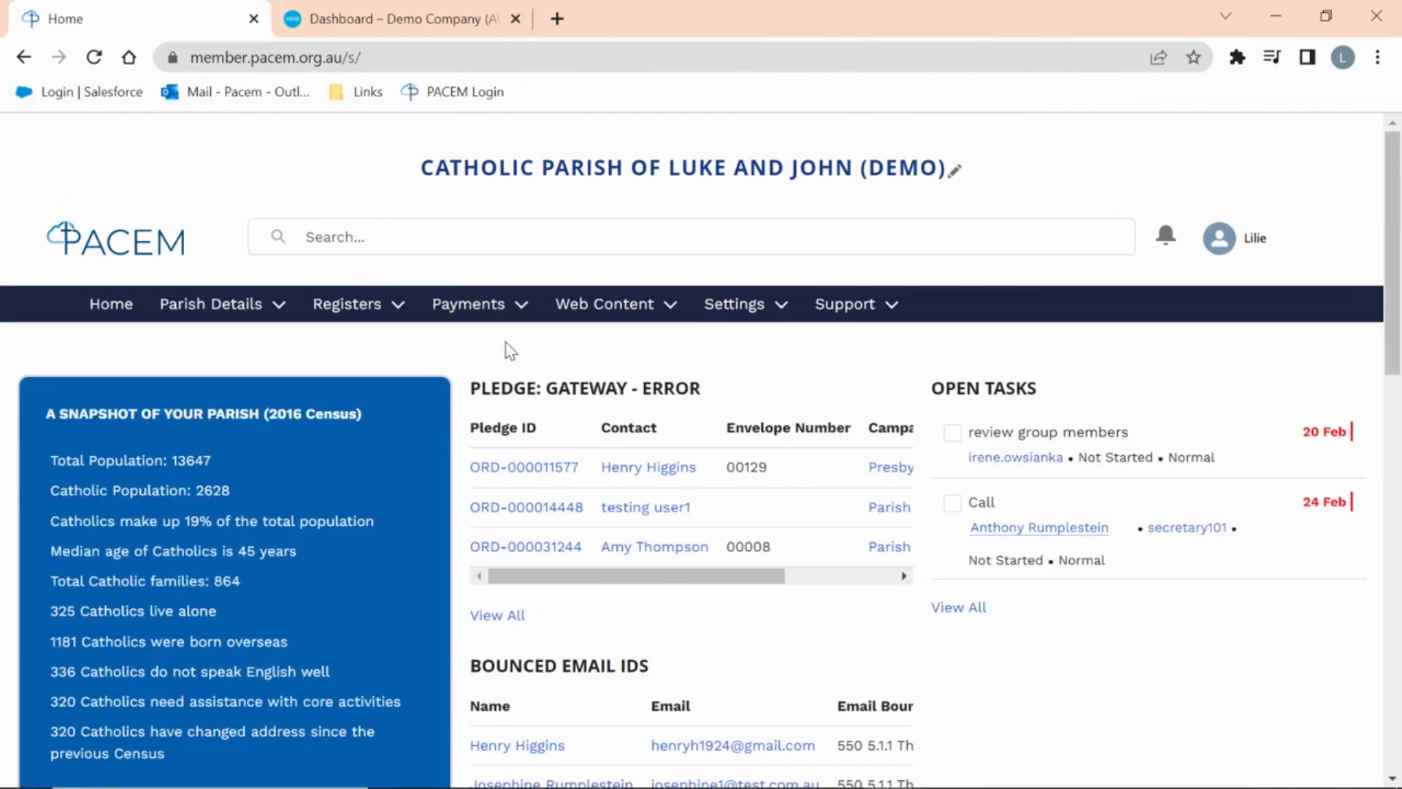
pyautogui.click(485, 305)
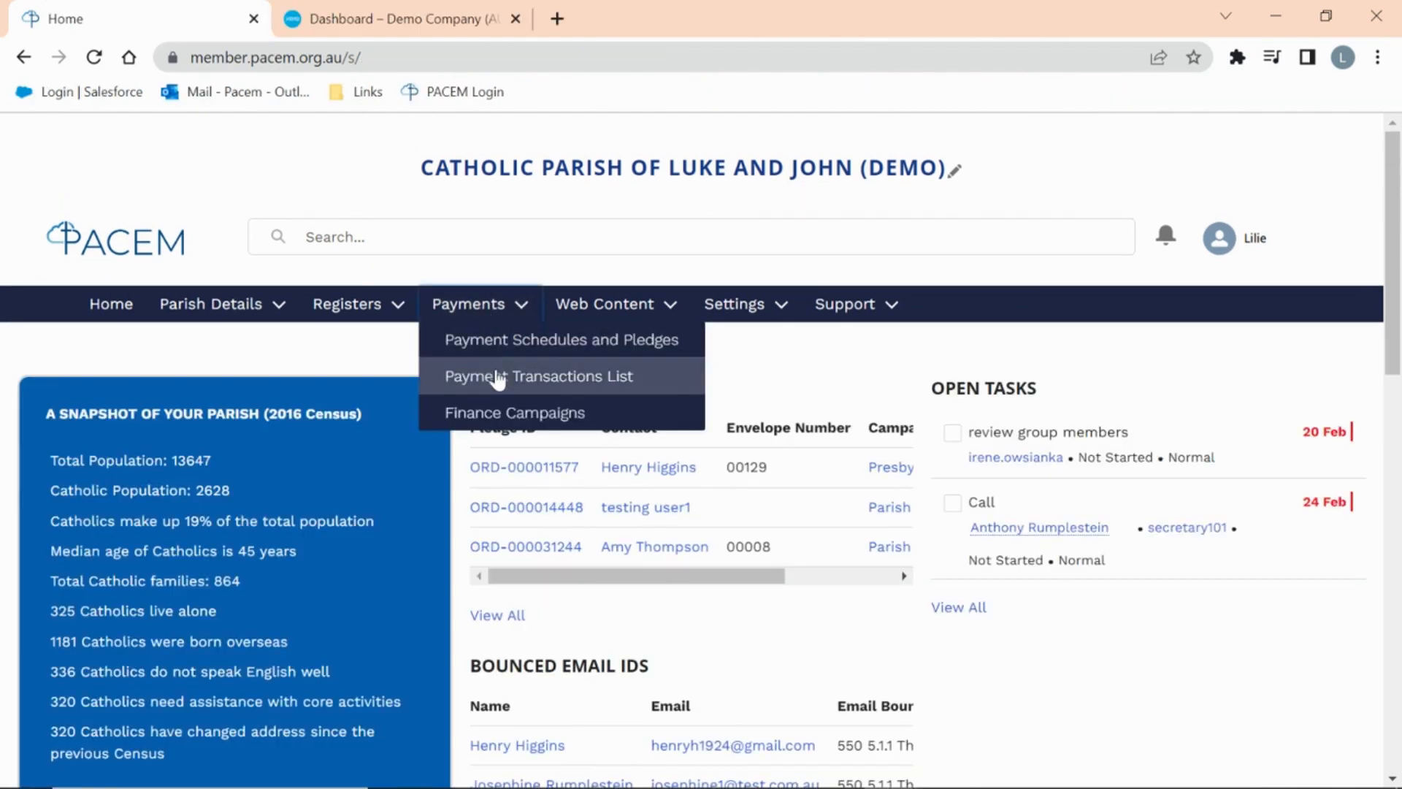
pyautogui.click(496, 412)
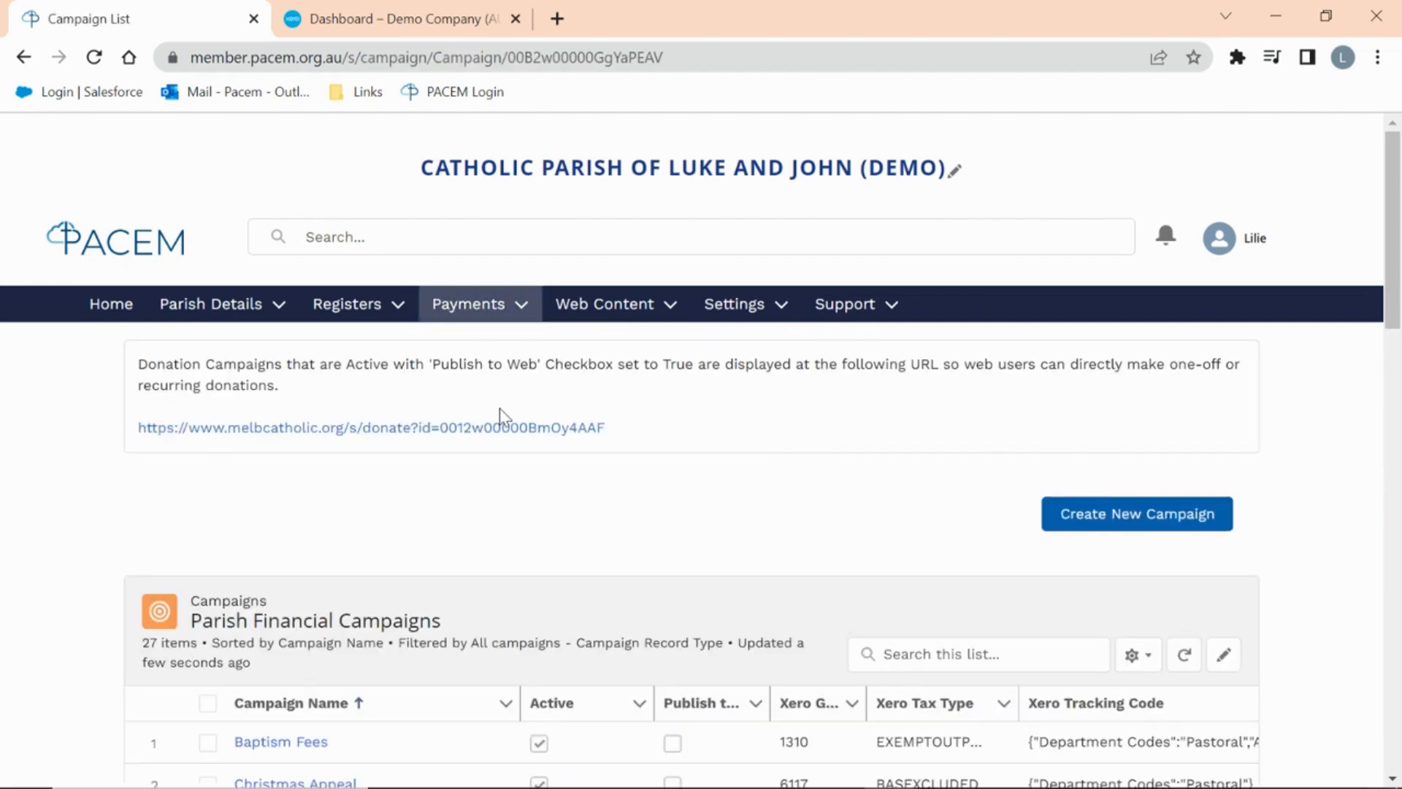
pyautogui.scroll(-6, 633, 460)
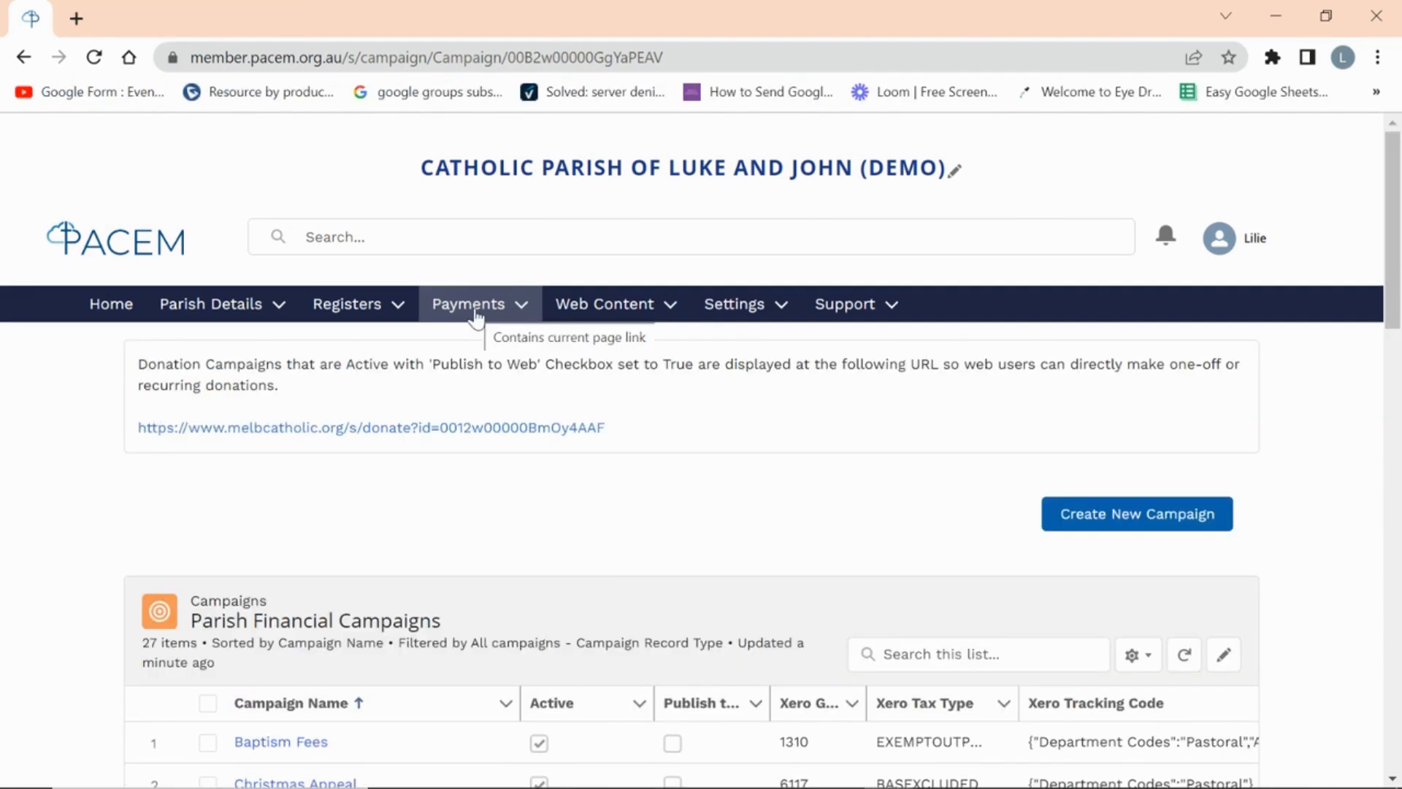
# Open the Create New Campaign form from Finance Campaigns and go to the campaign name entry
pyautogui.click(476, 312)
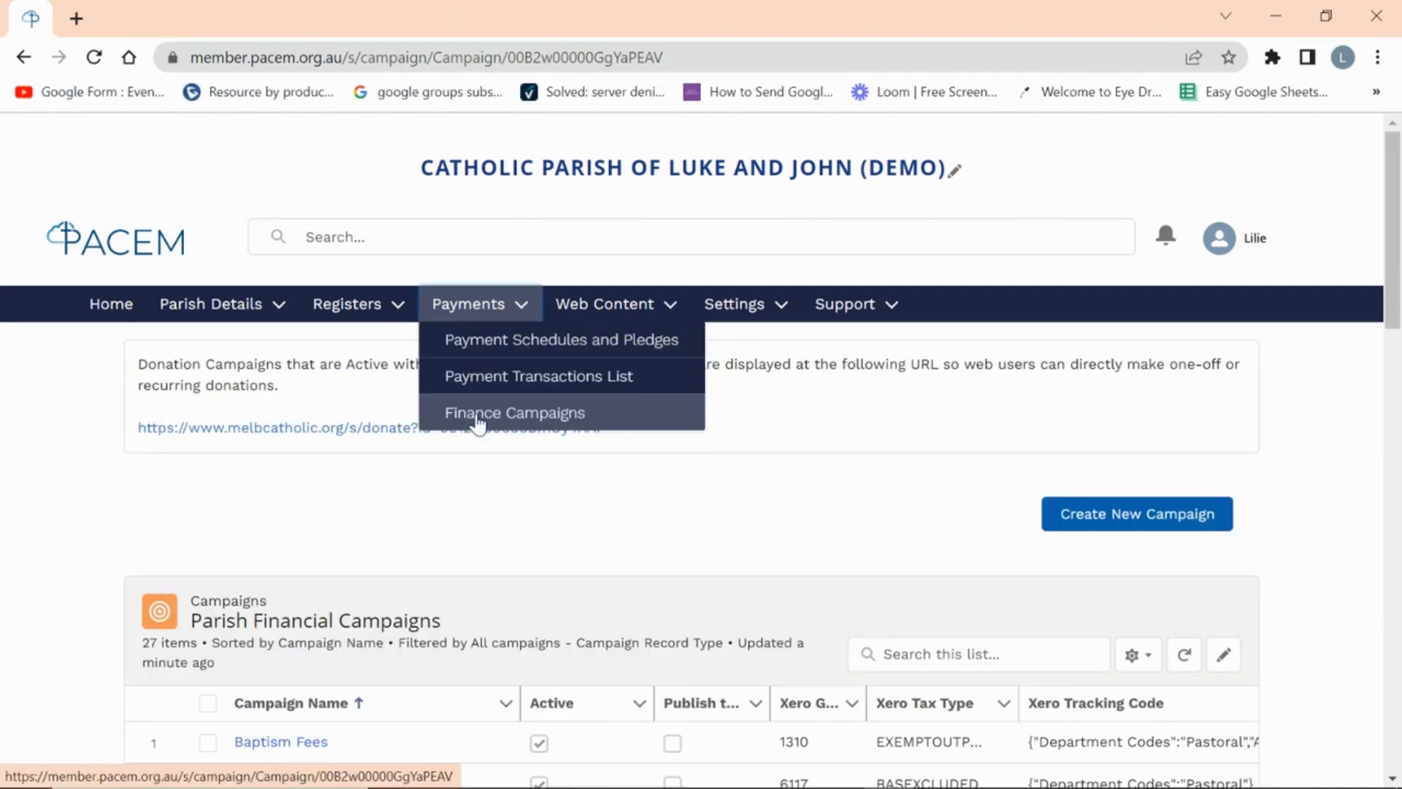
pyautogui.click(1133, 523)
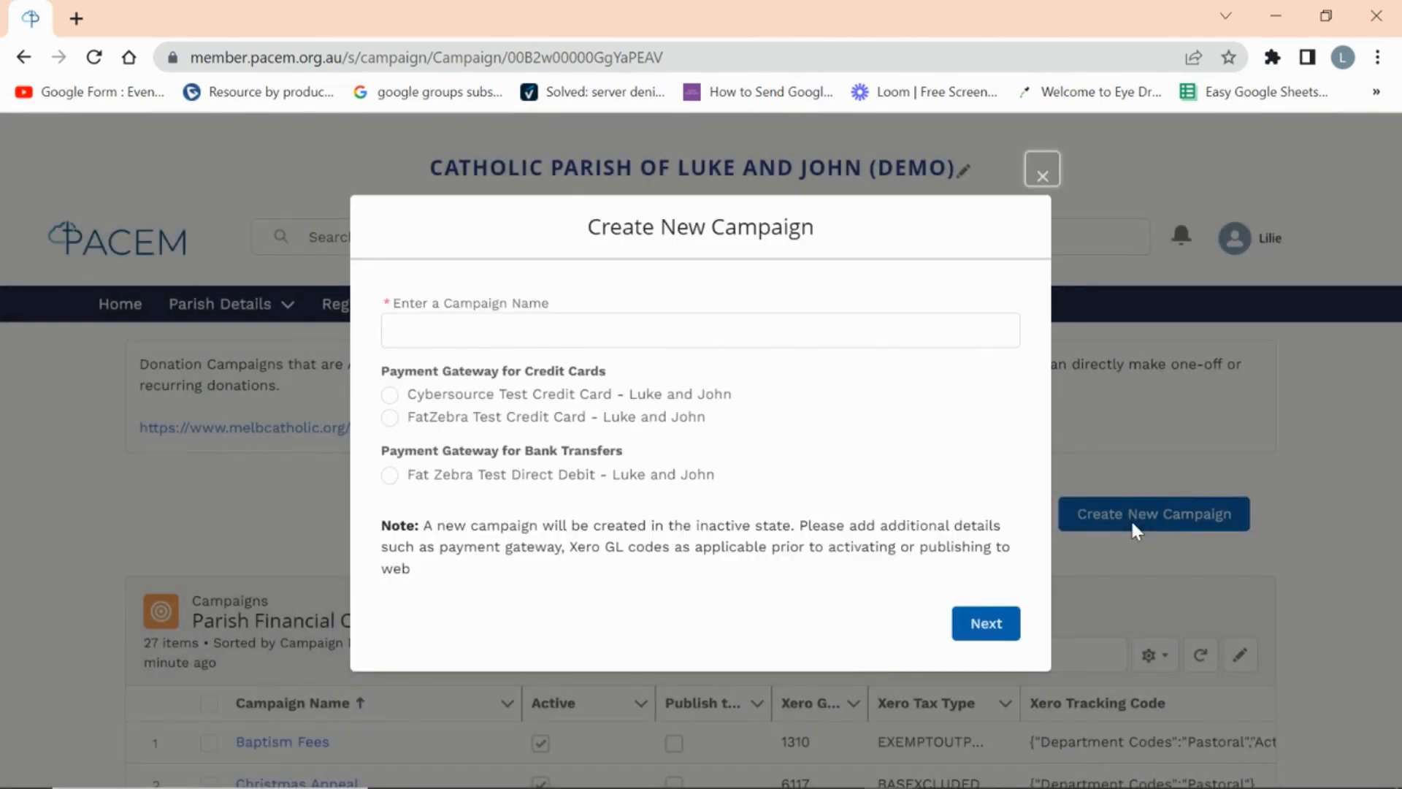
pyautogui.click(426, 325)
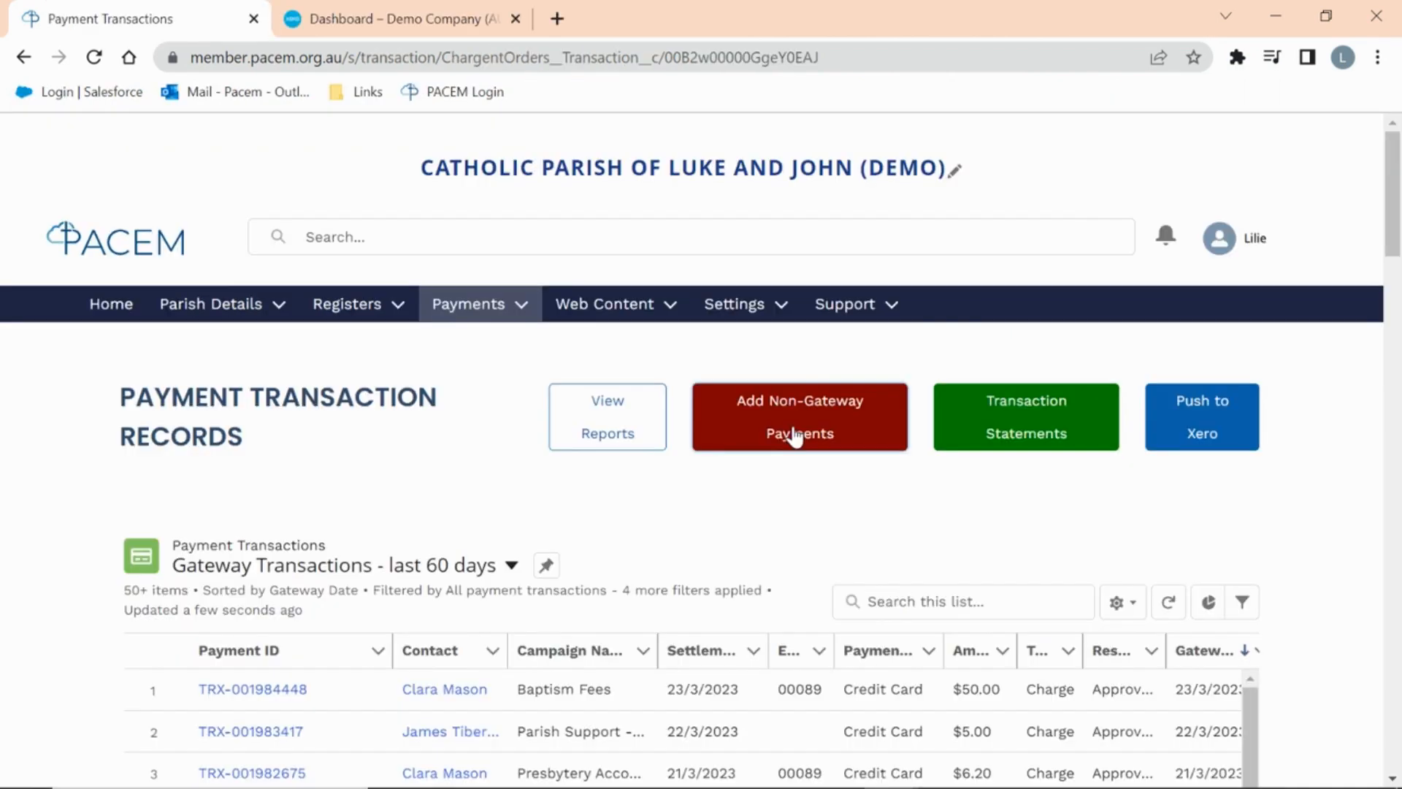
# Open the Add Non-Gateway Payments form to view the selectable financial campaigns, and close it without adding a payment
pyautogui.click(795, 438)
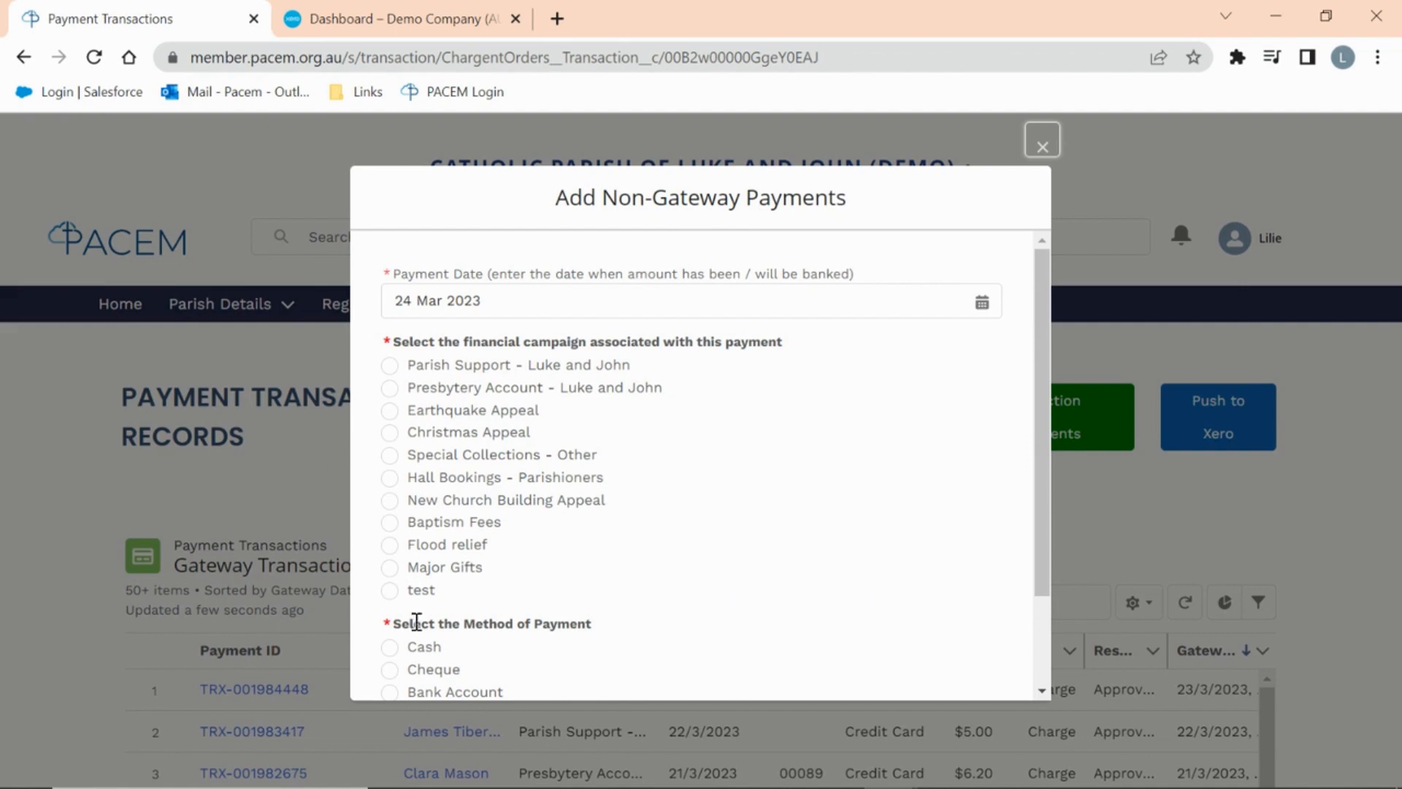
pyautogui.click(1042, 146)
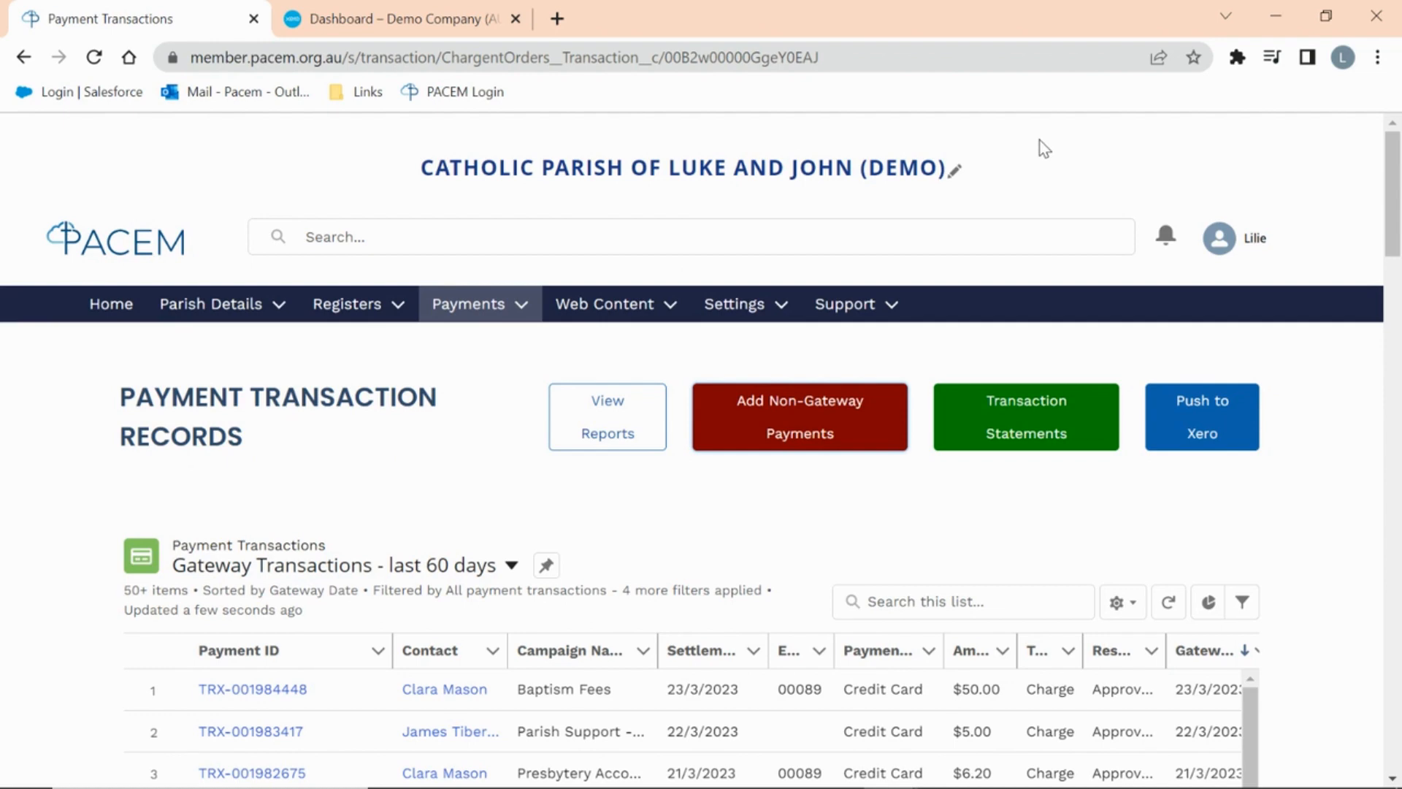
# Mark the Funerals campaign as active in the Finance Campaigns list and save the change
pyautogui.click(450, 304)
pyautogui.click(469, 415)
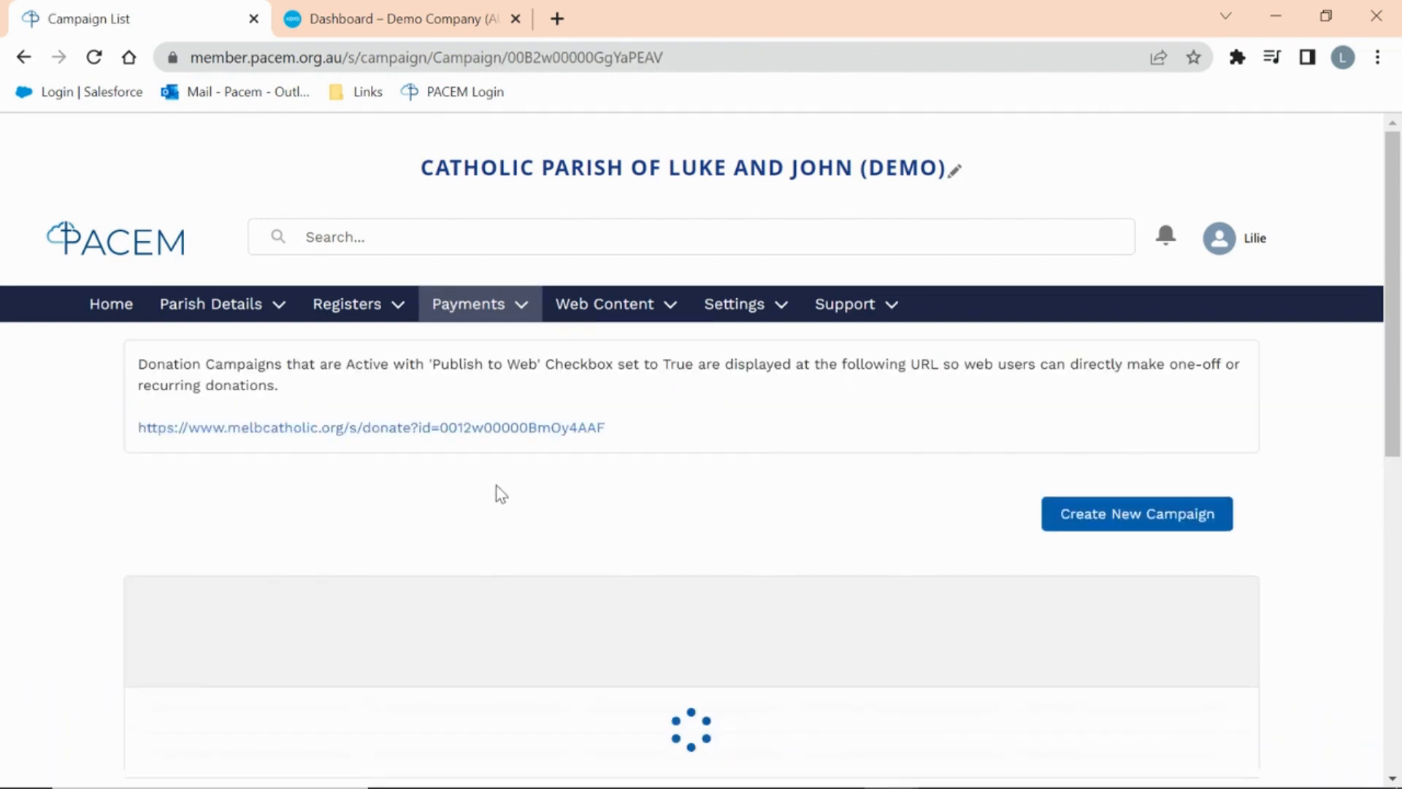
pyautogui.scroll(-5, 497, 493)
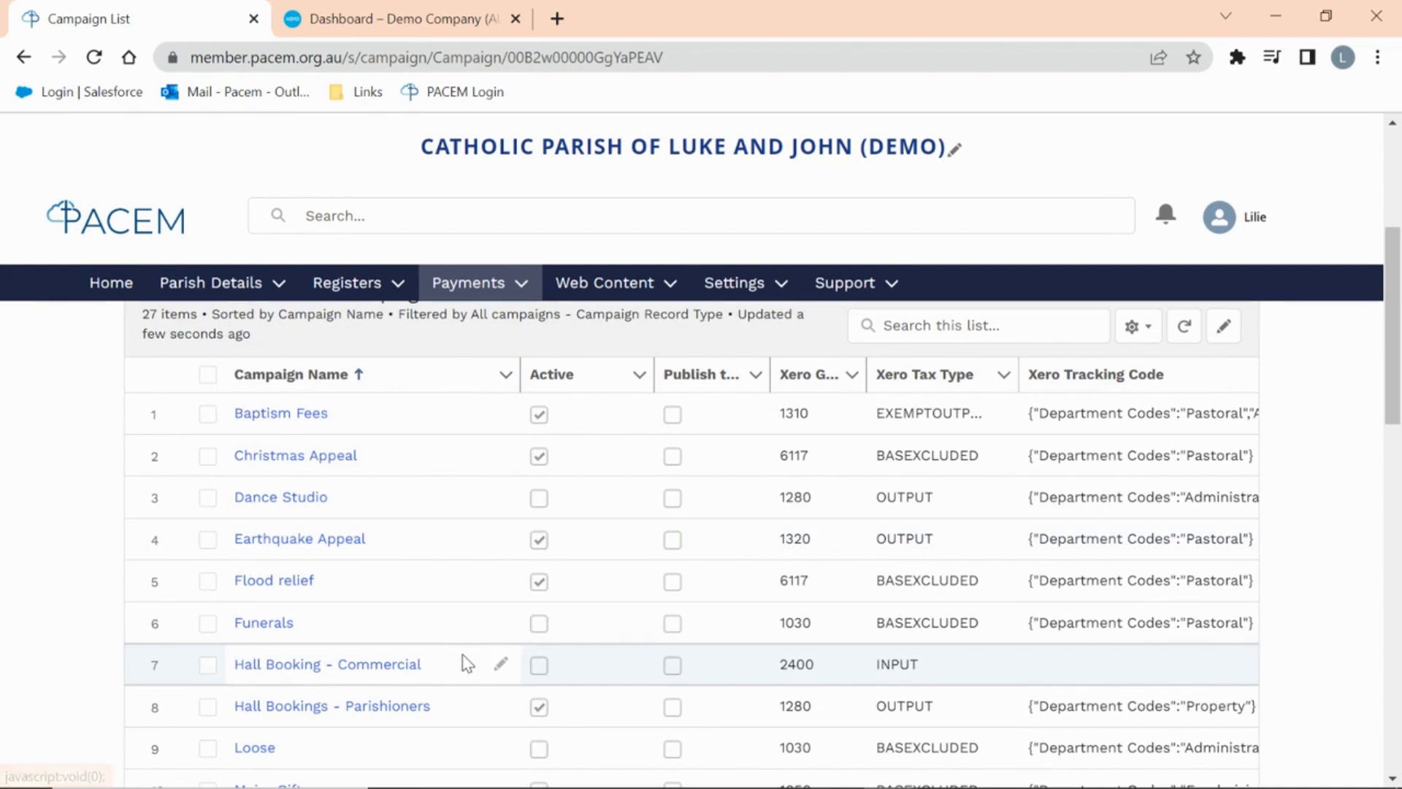
pyautogui.click(631, 623)
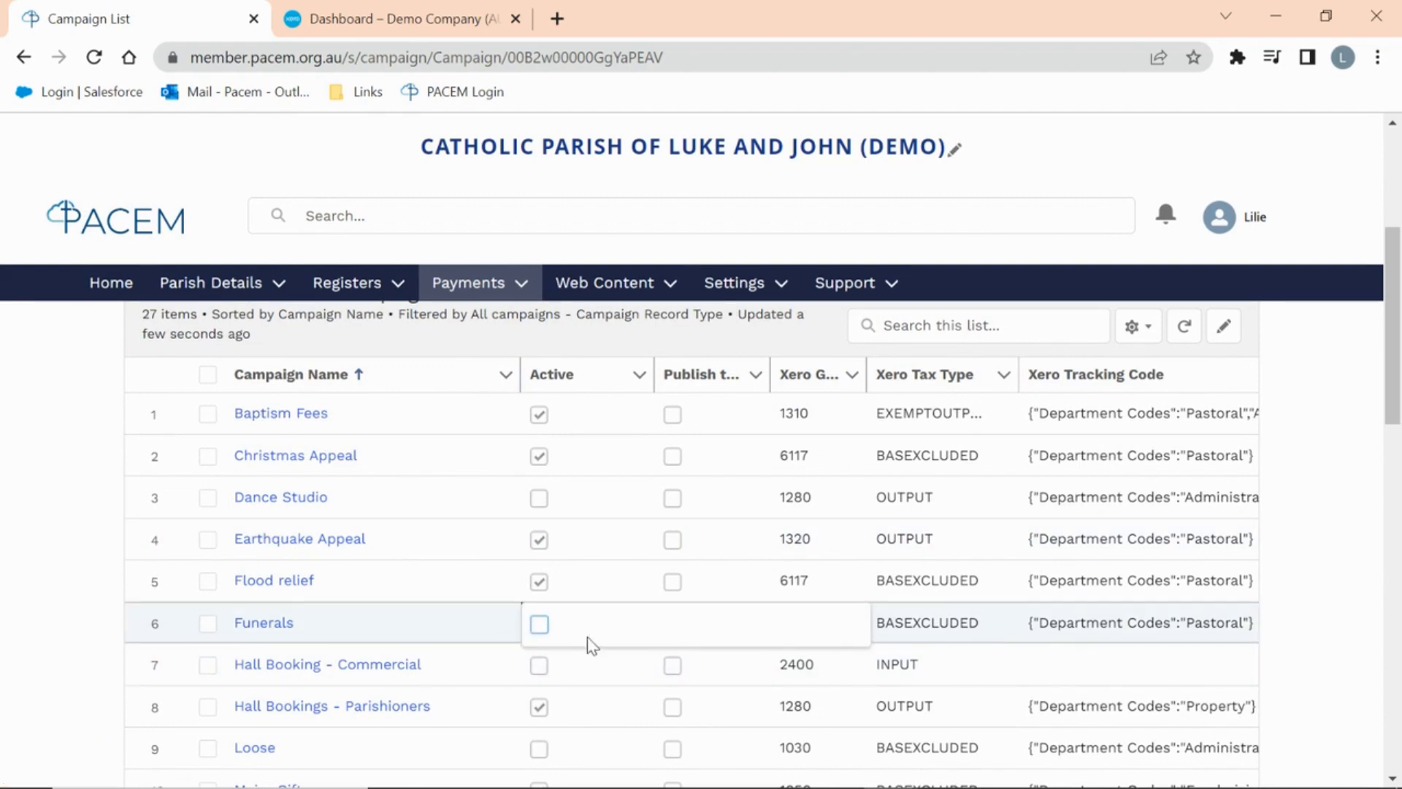
pyautogui.click(539, 624)
pyautogui.click(707, 582)
pyautogui.scroll(-10, 758, 646)
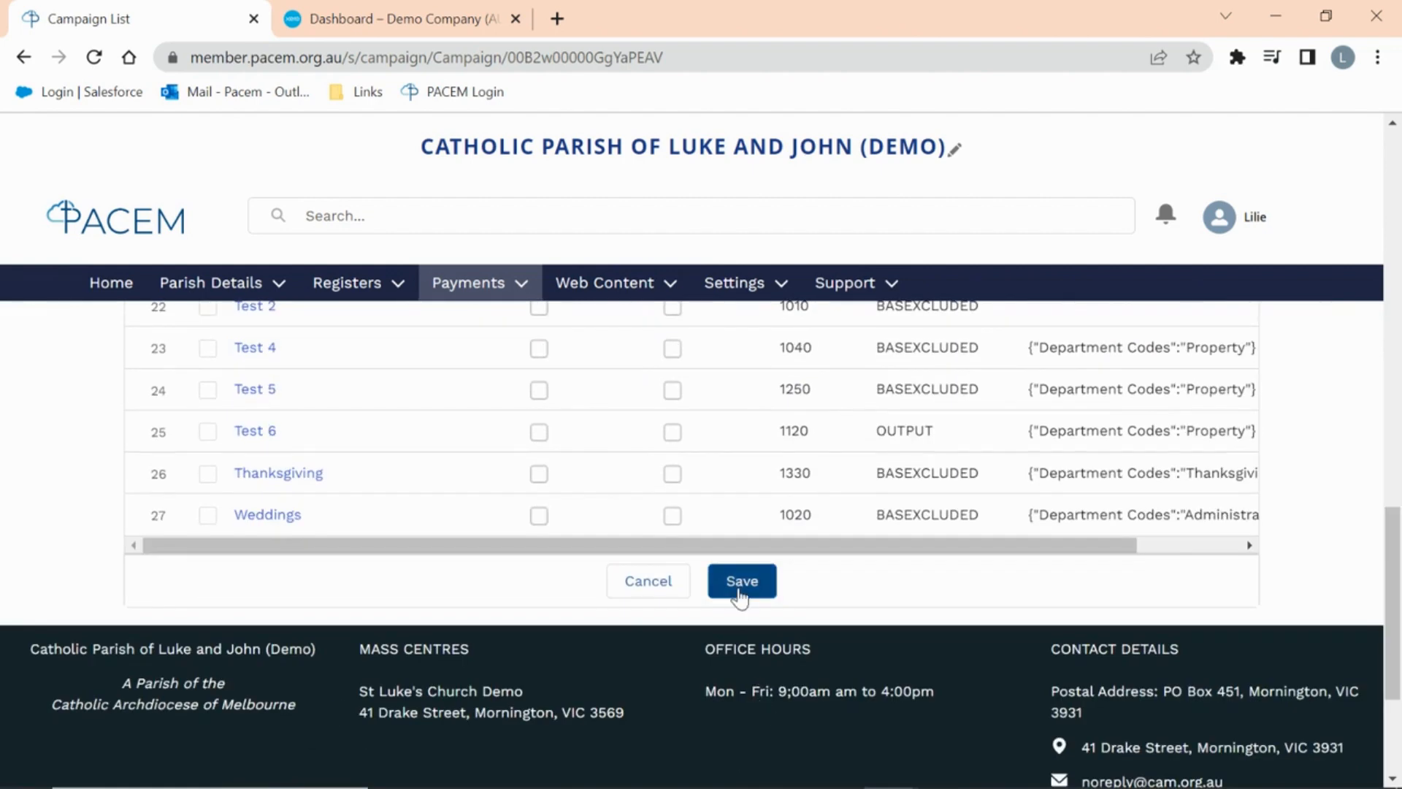
pyautogui.click(742, 587)
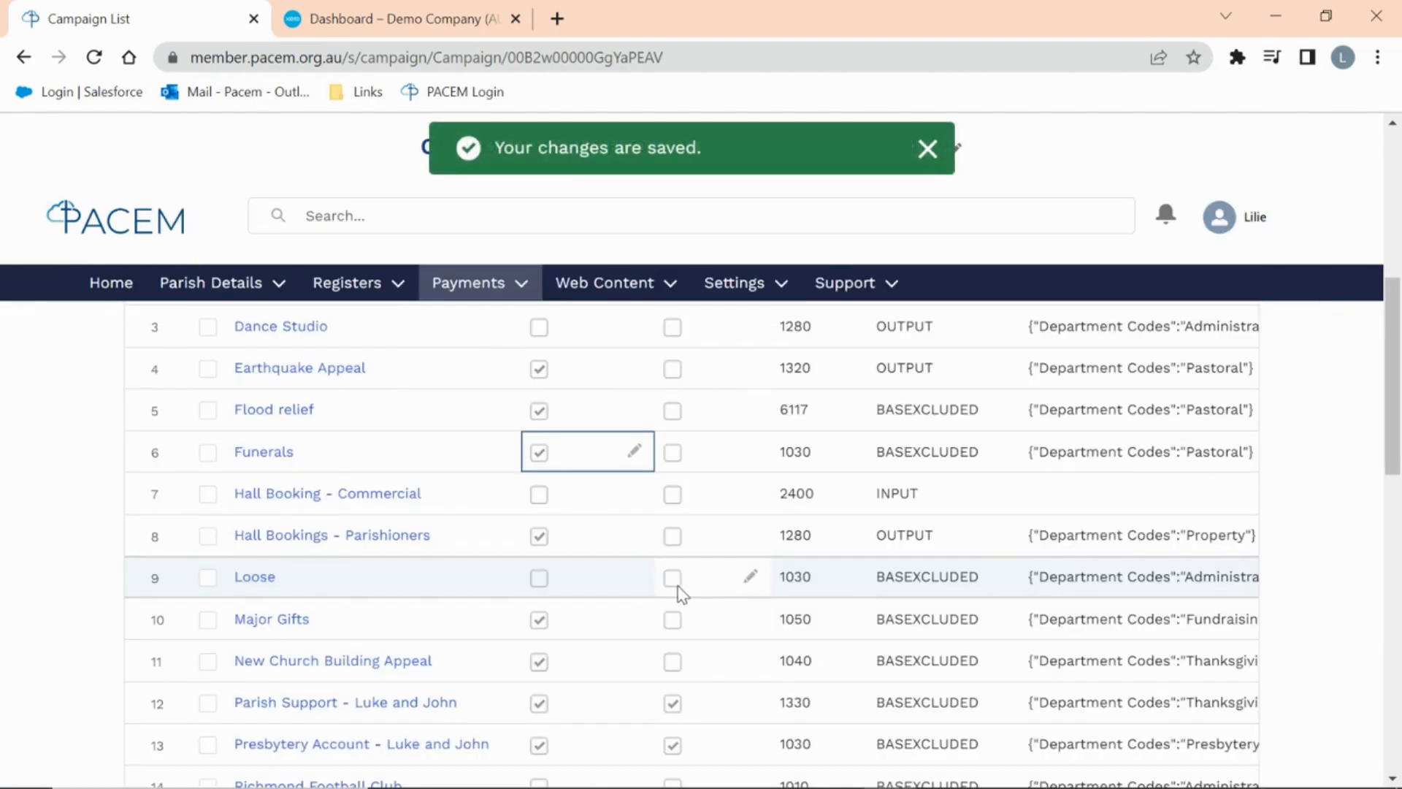
# Check the Add Non-Gateway Payments form in the Payment Transactions List for the Funerals campaign, and close the form
pyautogui.scroll(3, 633, 593)
pyautogui.click(519, 285)
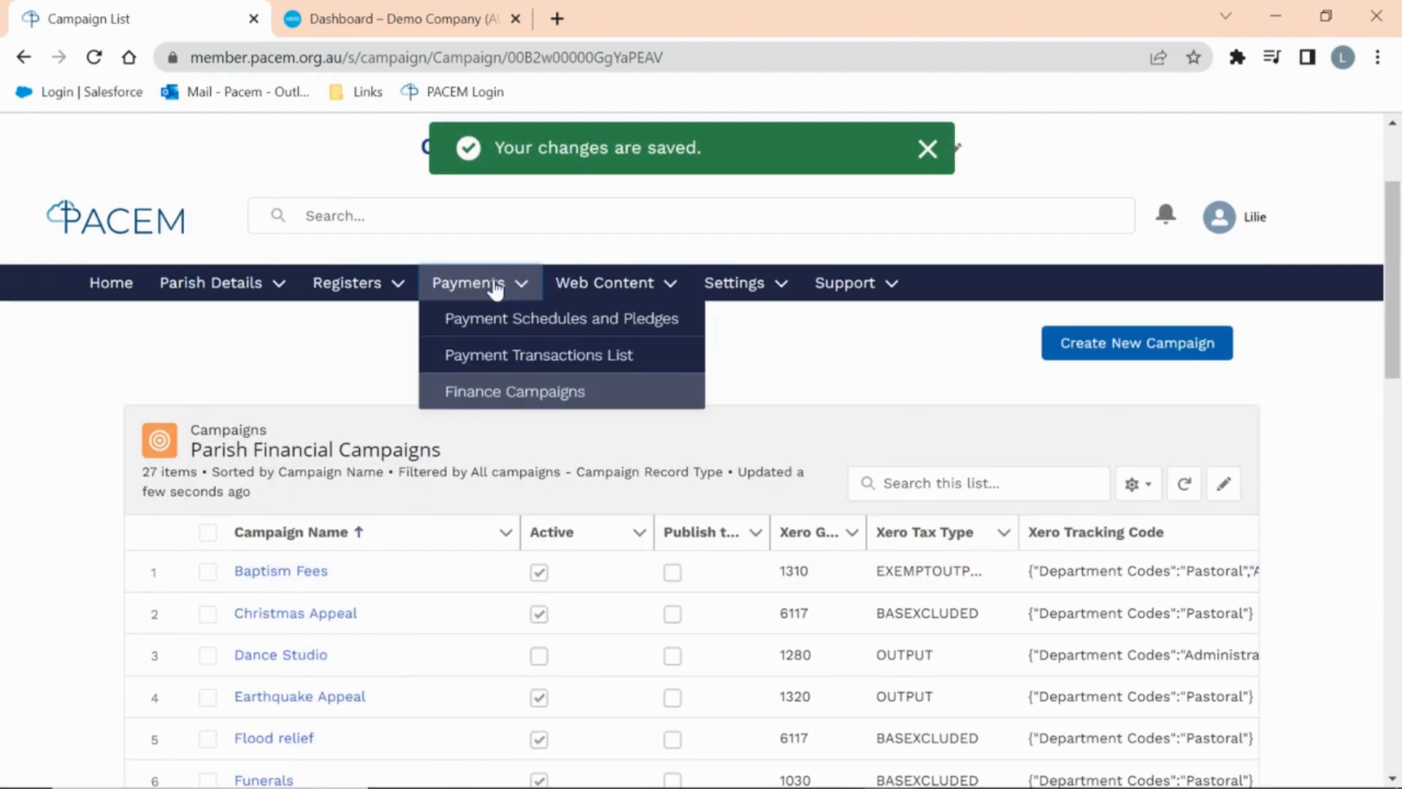
pyautogui.click(512, 356)
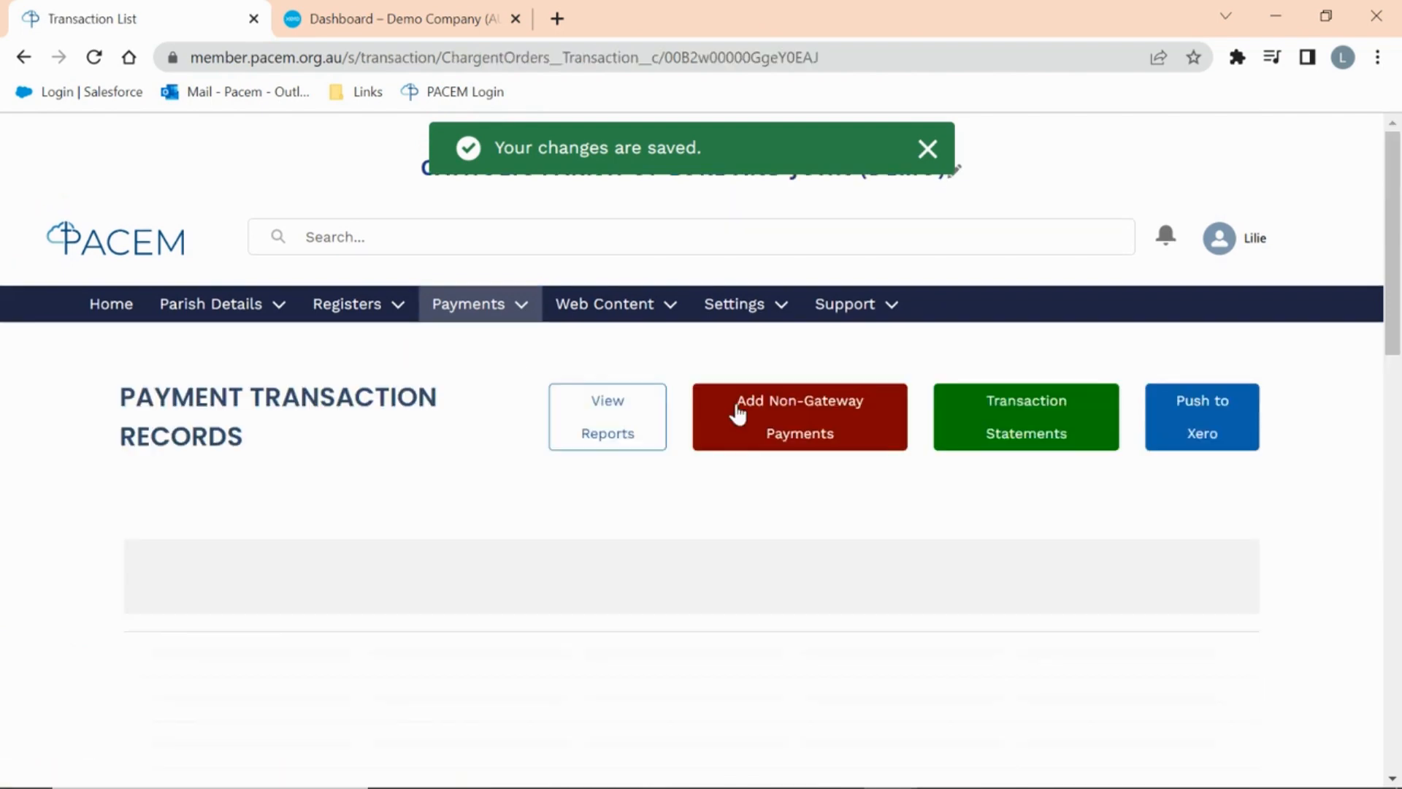
pyautogui.click(737, 409)
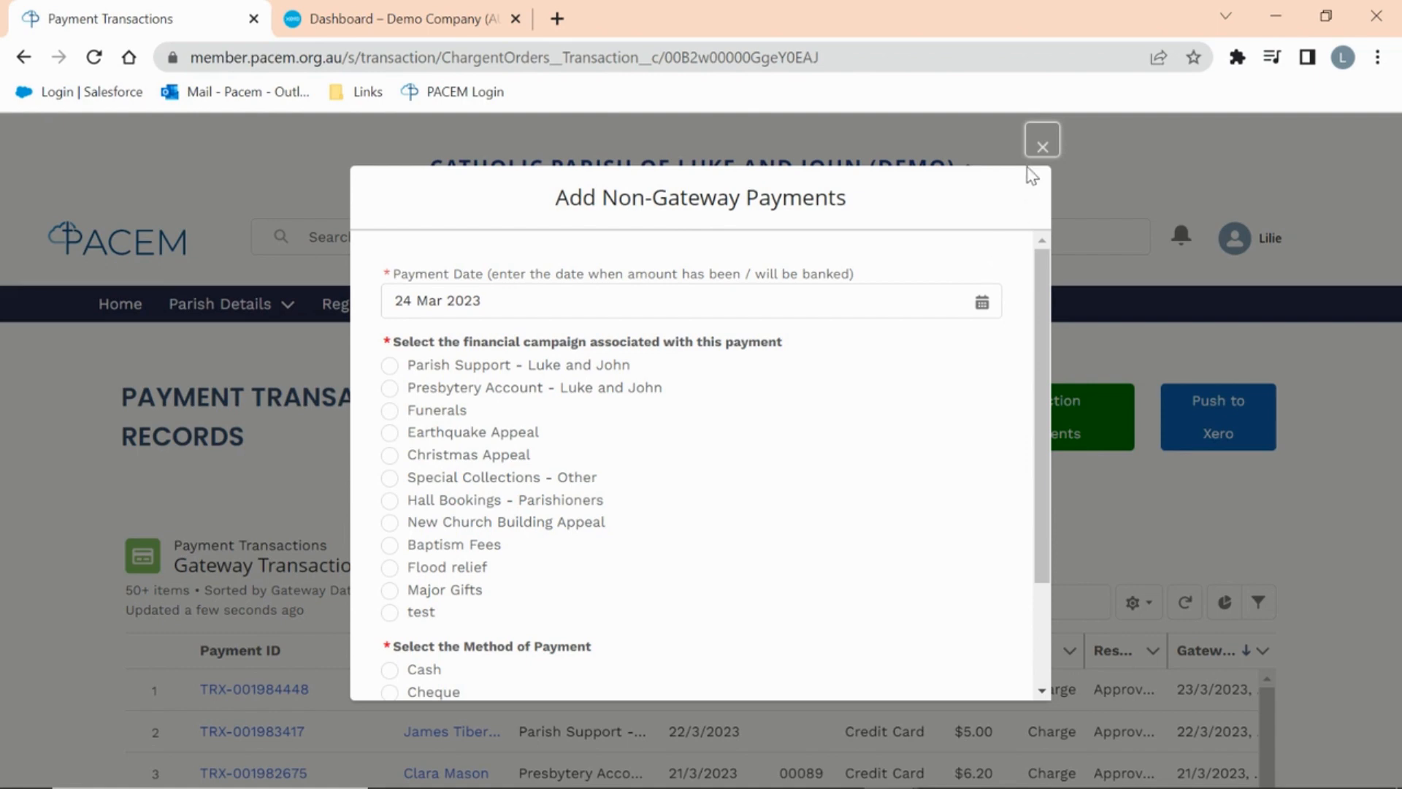
pyautogui.click(1042, 145)
# Make the Earthquake Appeal campaign inactive in the Finance Campaigns list and save the change
pyautogui.click(496, 314)
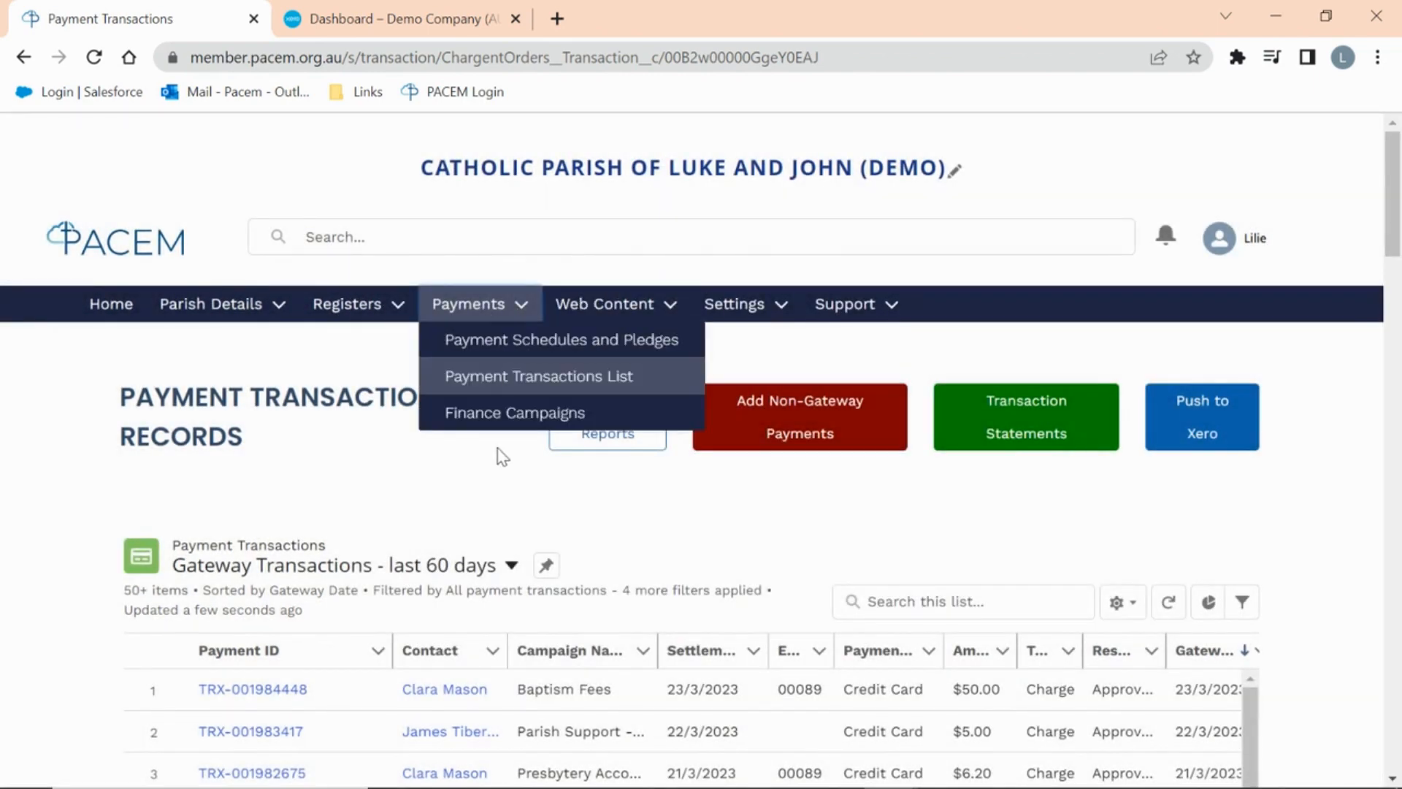
pyautogui.click(496, 426)
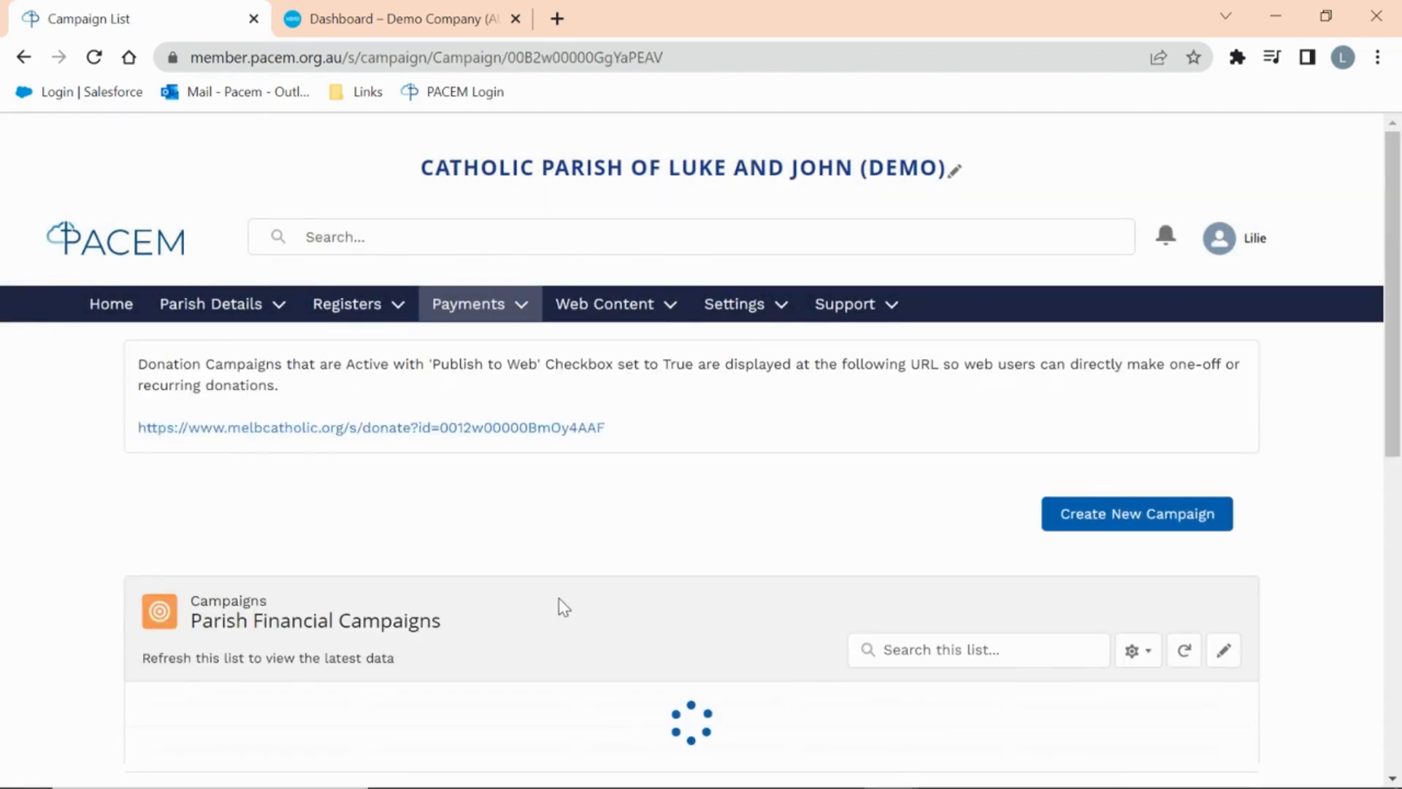
pyautogui.scroll(-2, 560, 607)
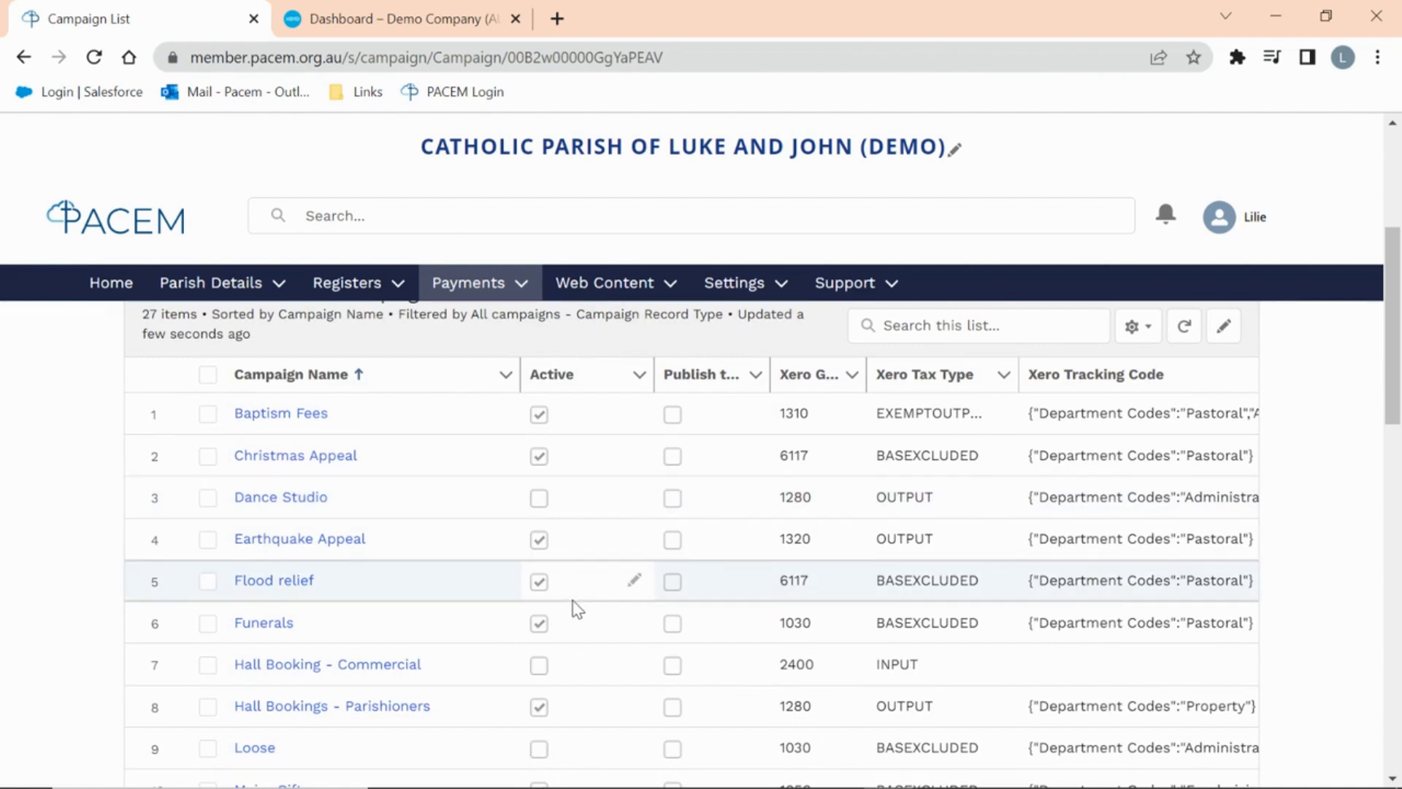
pyautogui.click(634, 539)
pyautogui.click(540, 552)
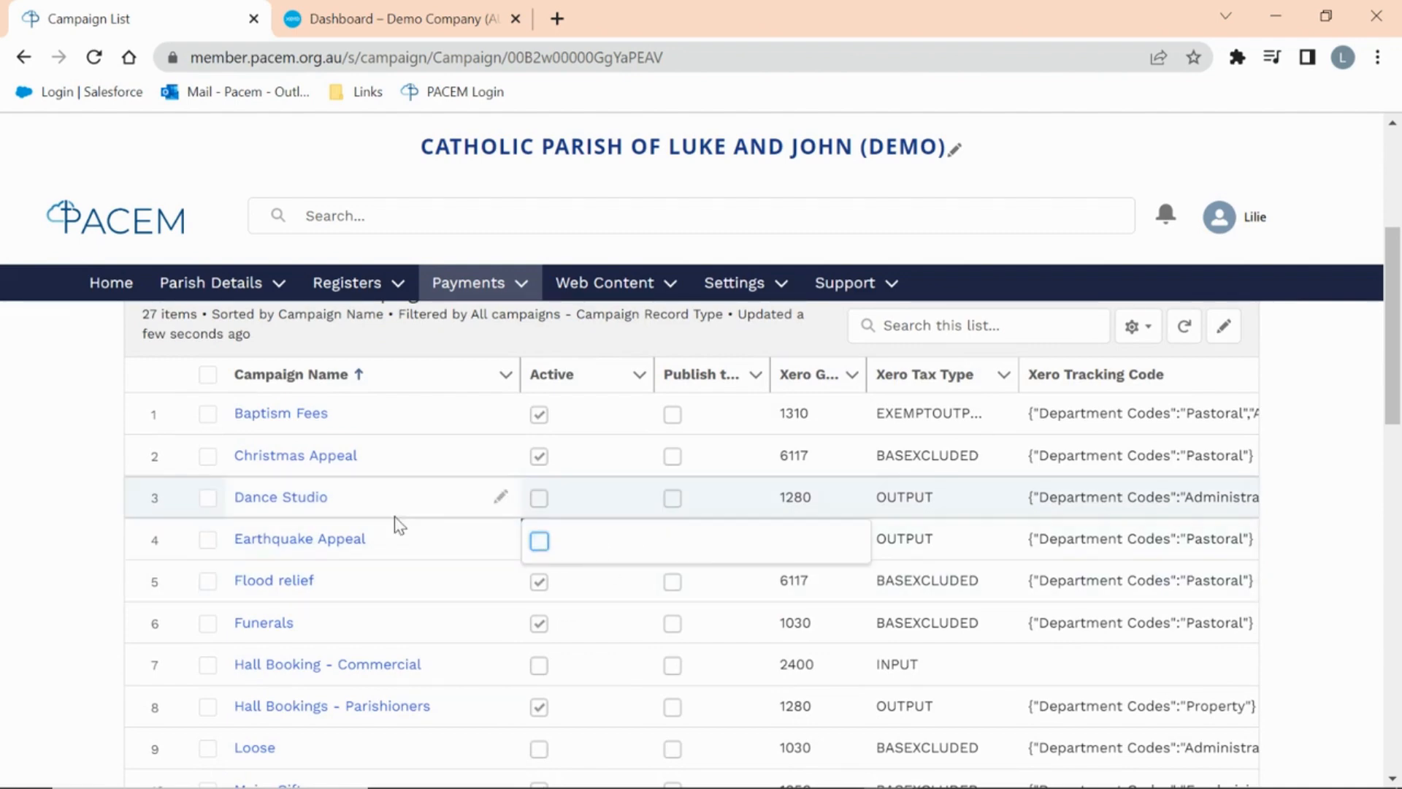
pyautogui.click(789, 704)
pyautogui.scroll(-6, 790, 703)
pyautogui.scroll(-5, 790, 704)
pyautogui.click(734, 693)
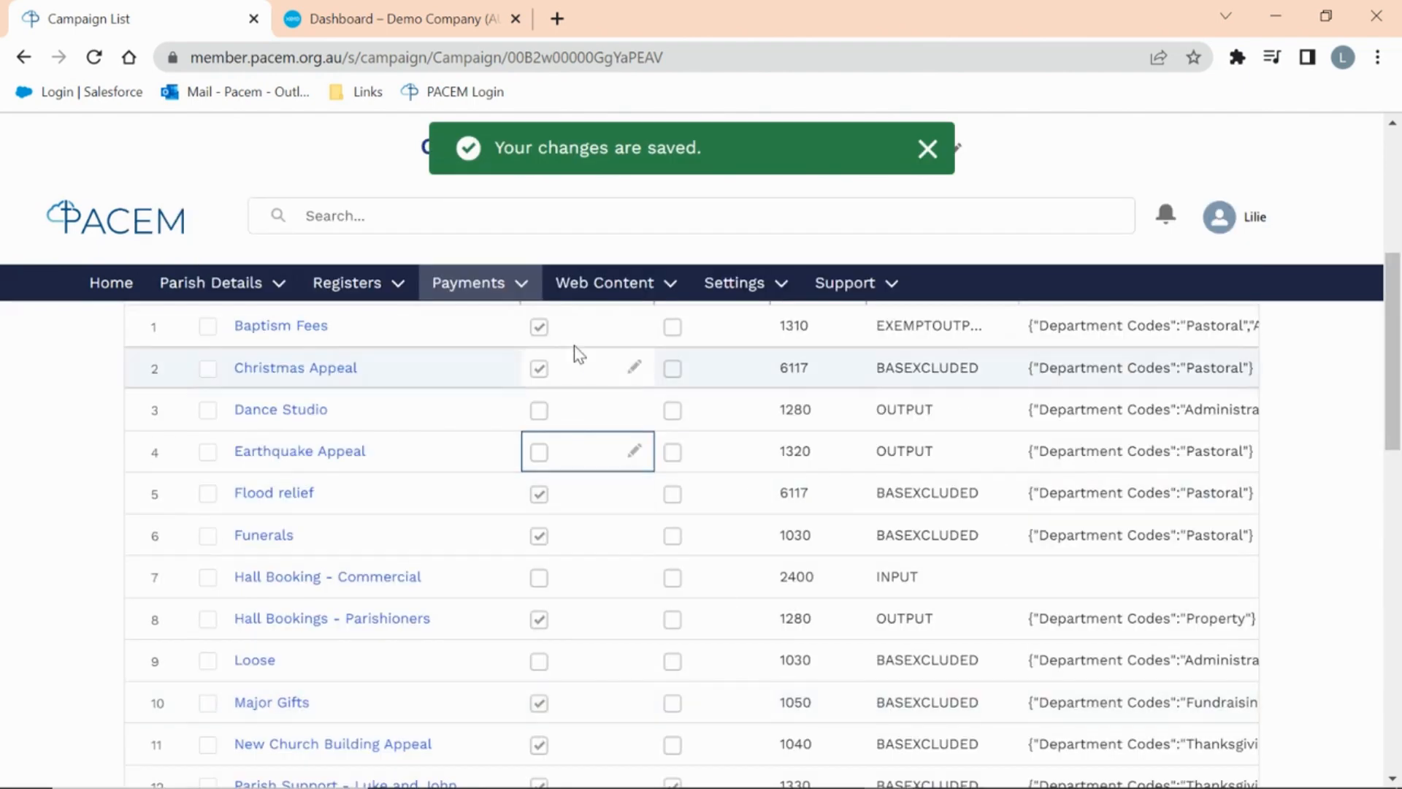
# Reopen the Add Non-Gateway Payments form from the Payment Transactions List to check whether Earthquake Appeal is offered
pyautogui.click(445, 286)
pyautogui.click(486, 350)
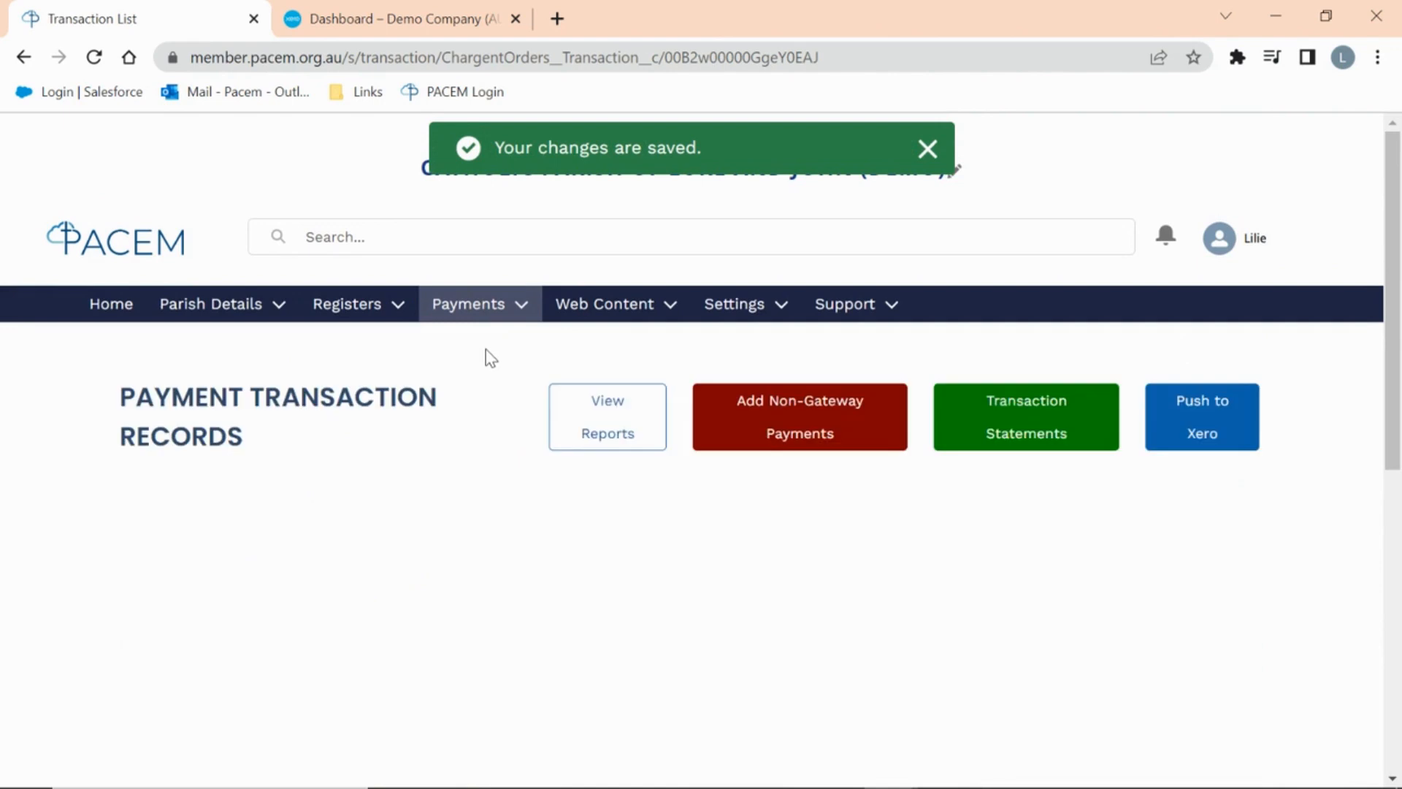
pyautogui.click(767, 436)
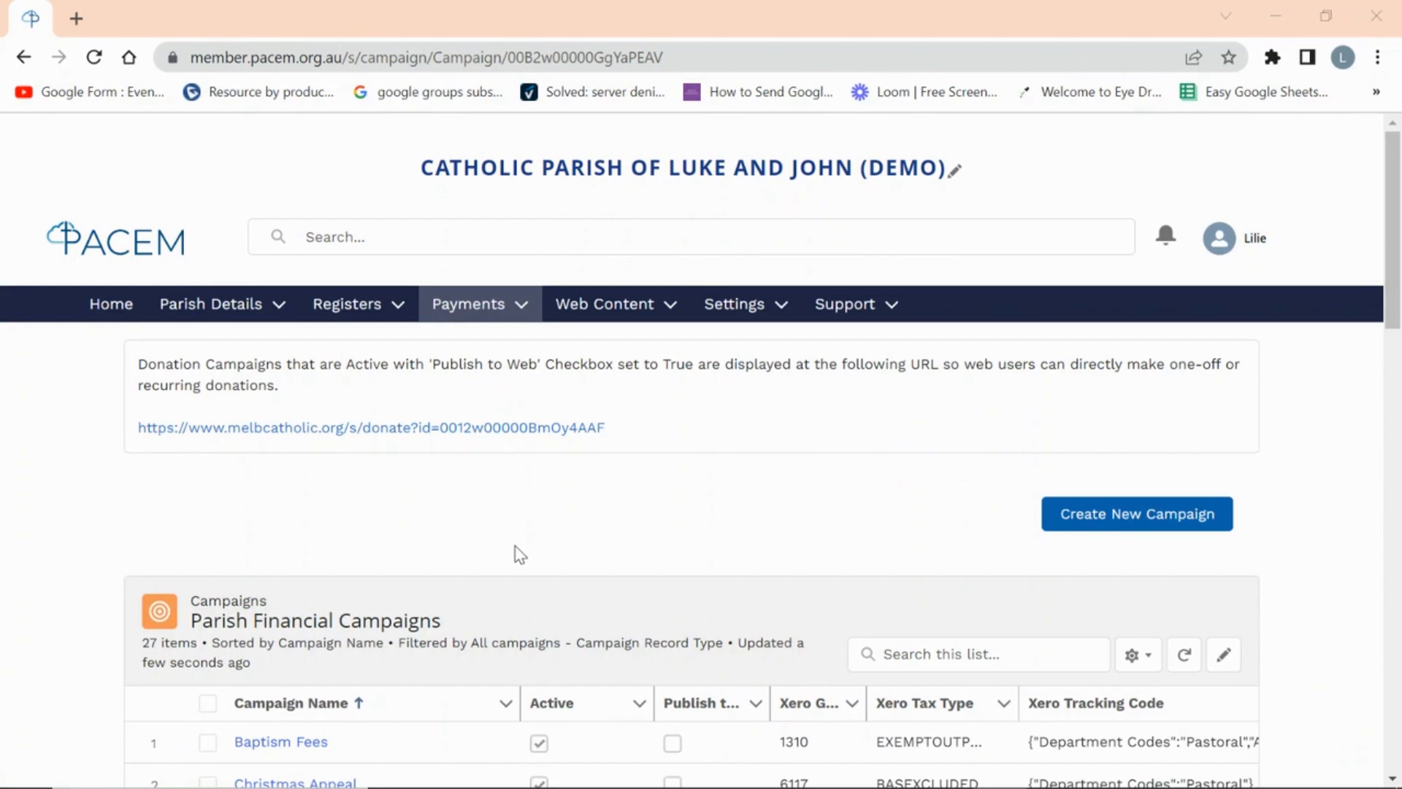
# Start a non-gateway payment from the Payment Transactions List for the Parish Support - Luke and John campaign, paid by cash
pyautogui.click(477, 309)
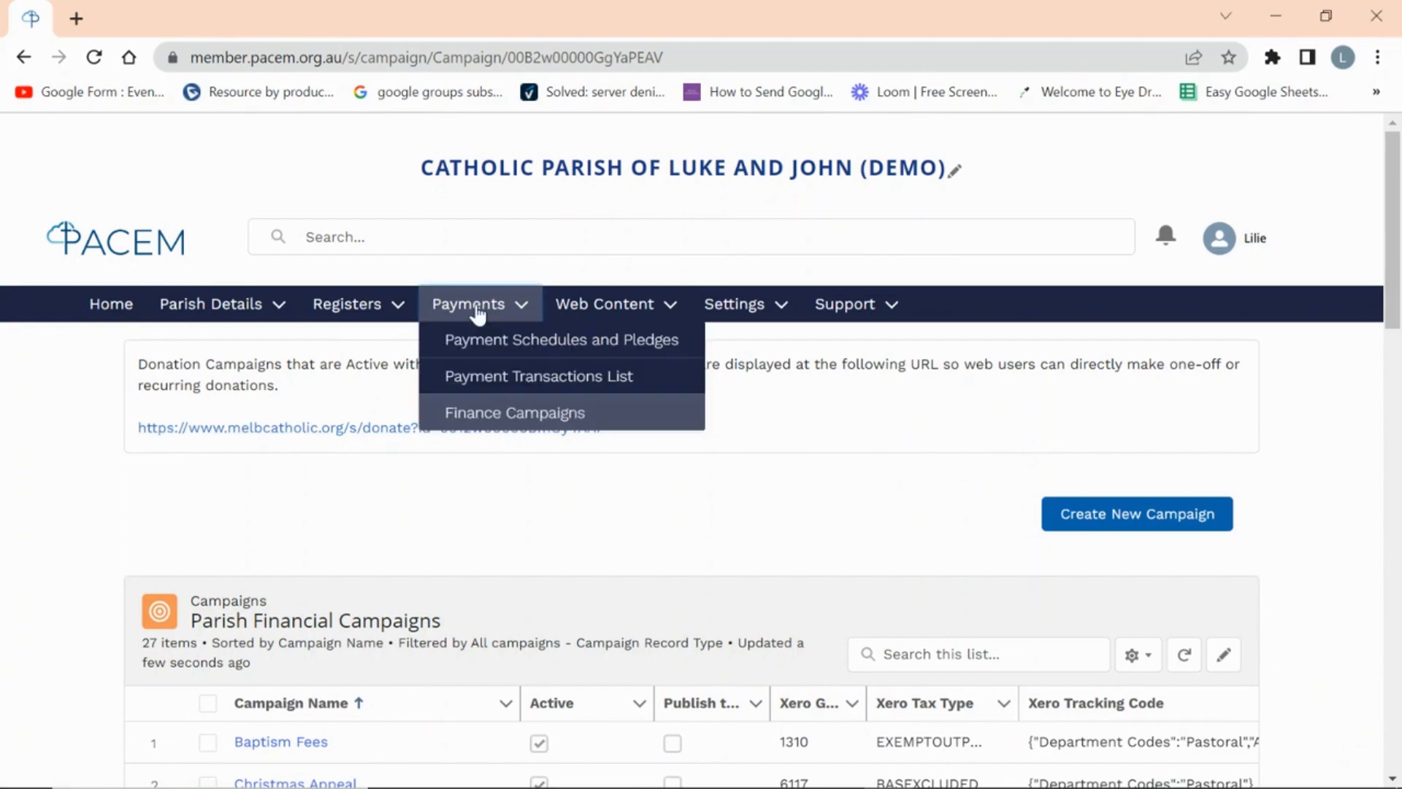
pyautogui.click(473, 375)
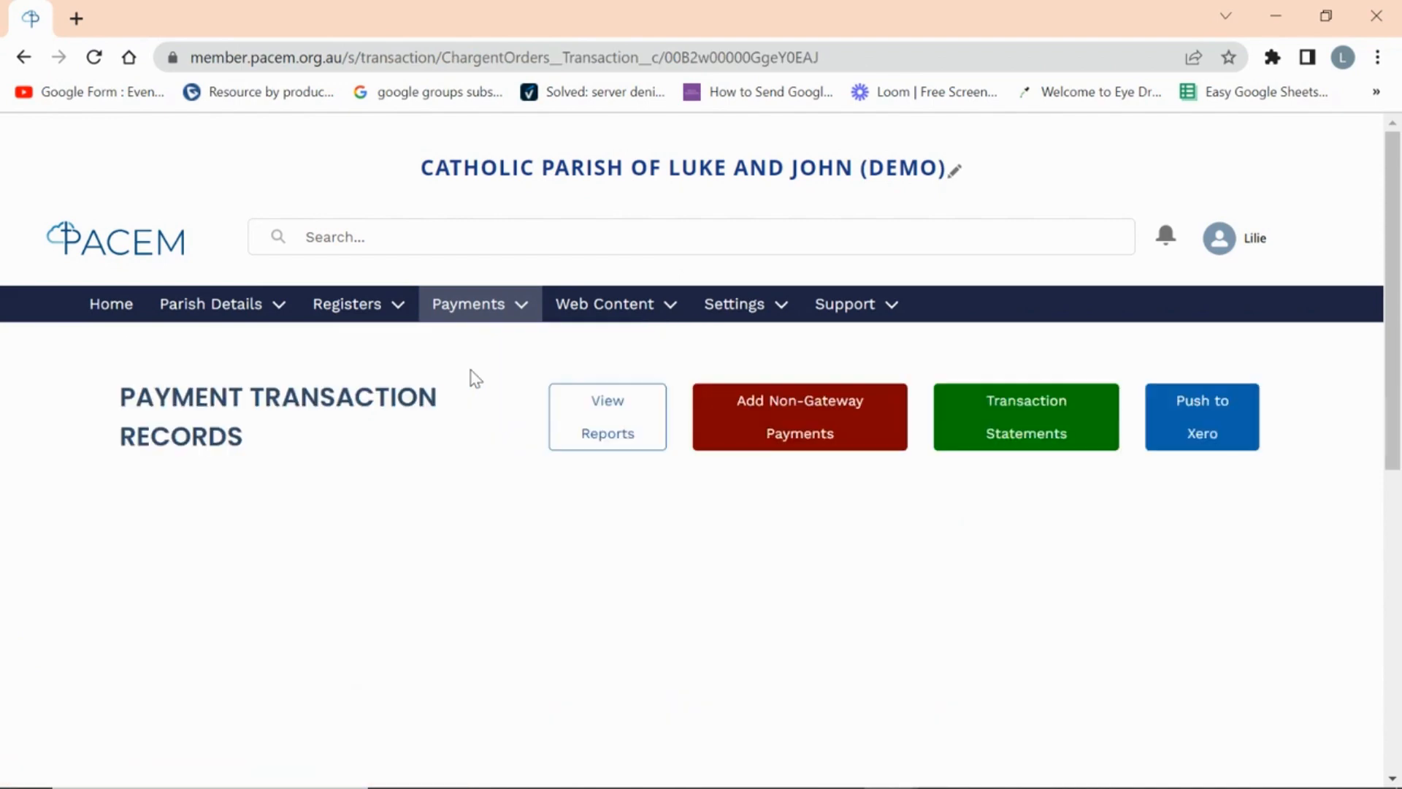
pyautogui.click(762, 432)
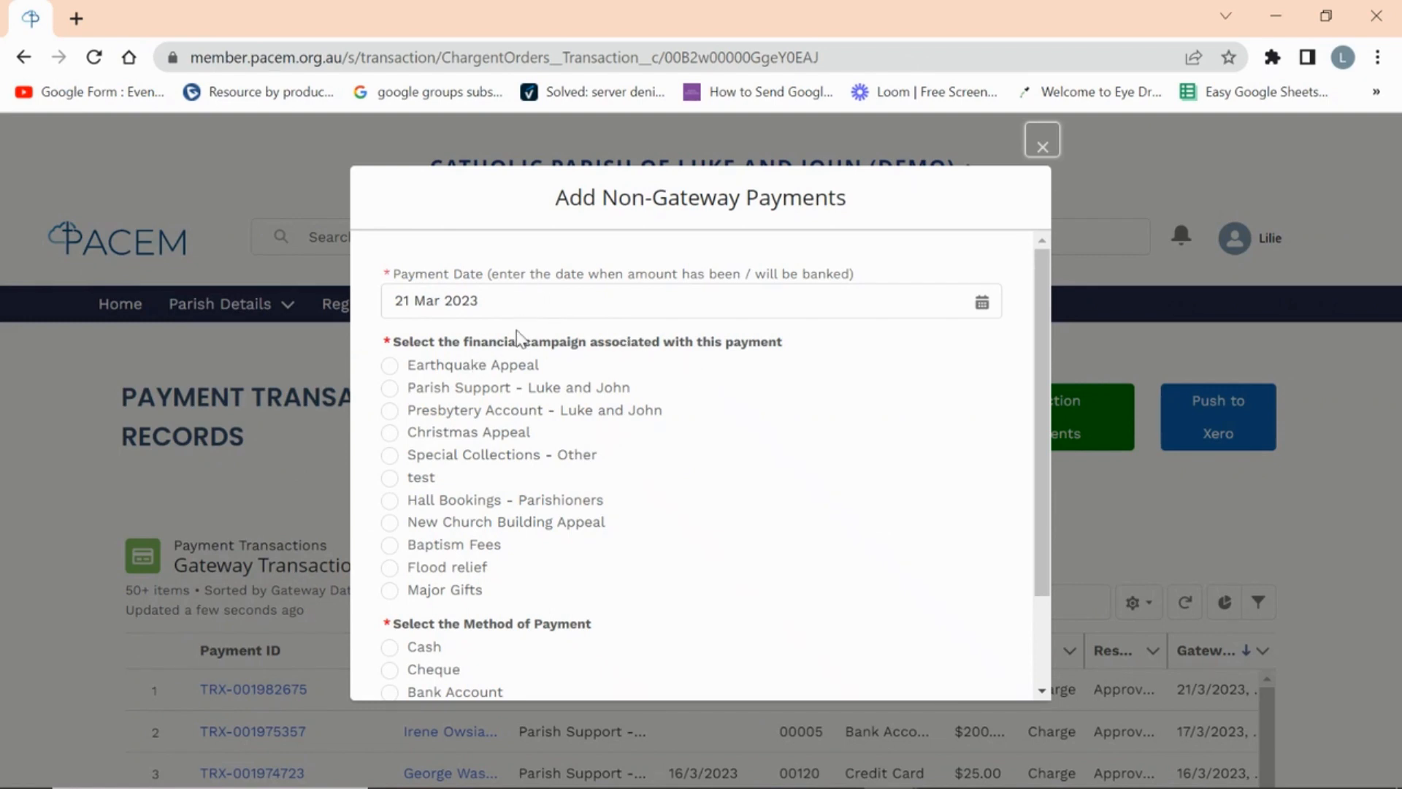
pyautogui.click(391, 391)
pyautogui.scroll(-2, 729, 432)
pyautogui.click(391, 538)
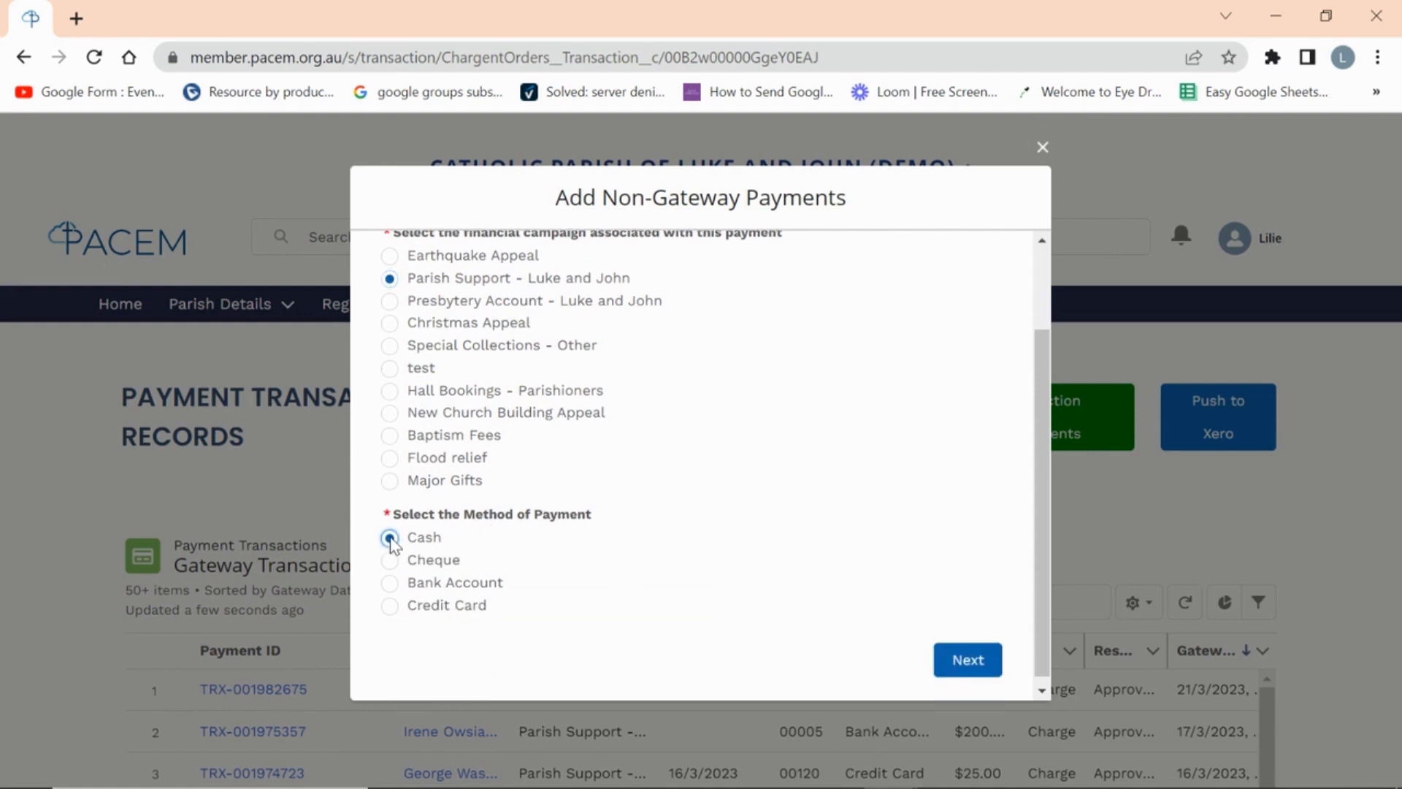
pyautogui.click(976, 662)
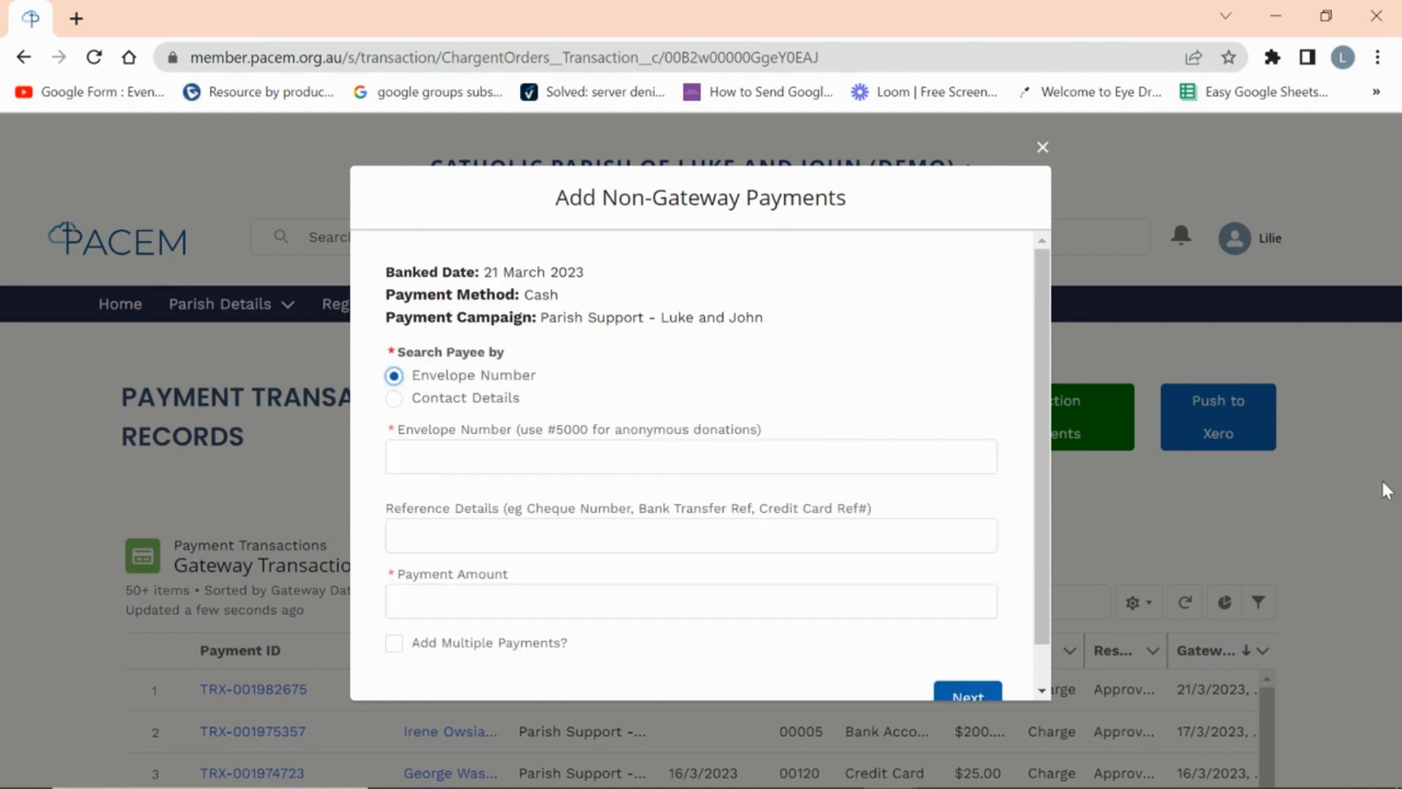
# Record a cash payment of $5.00 for envelope number 2, with adding multiple payments enabled
pyautogui.click(555, 456)
pyautogui.write('2')
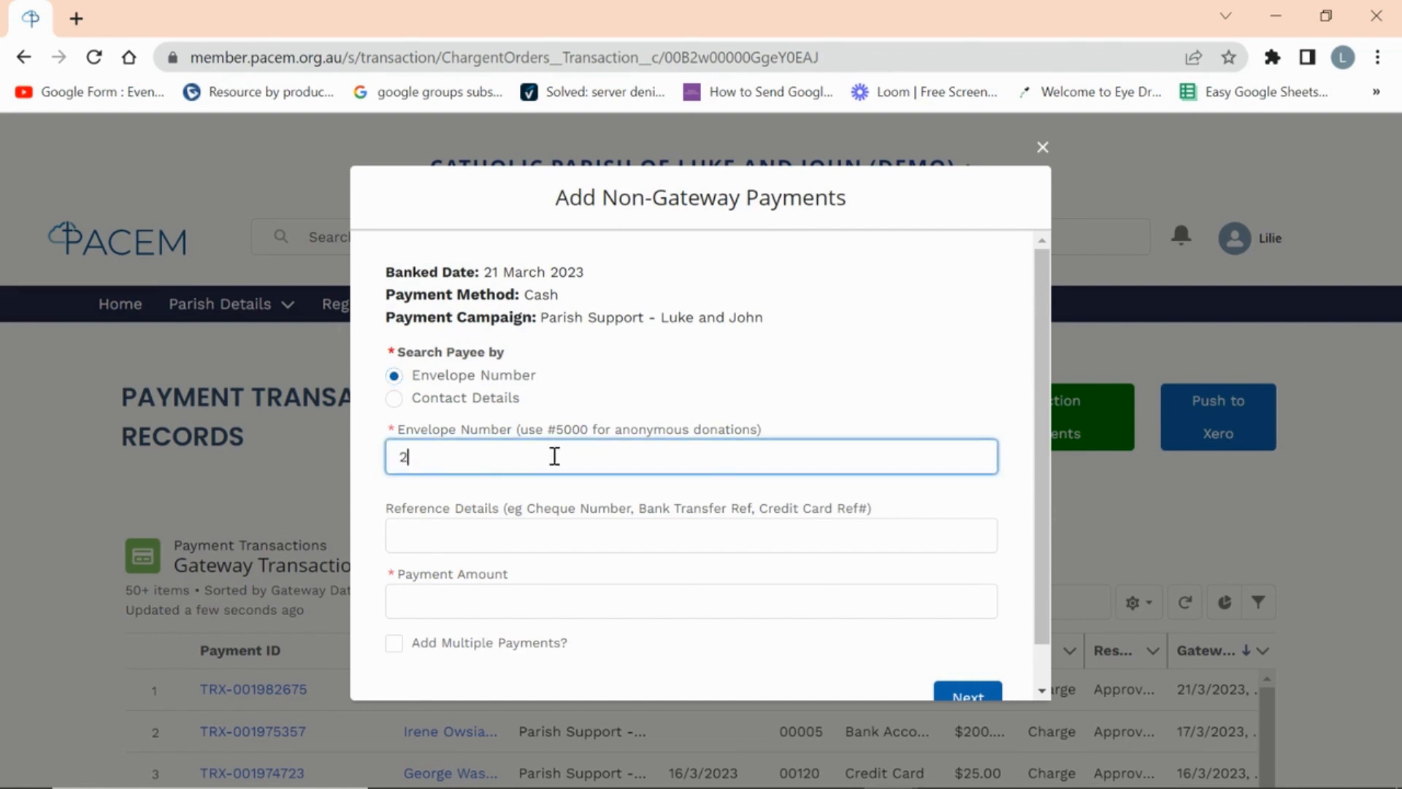
pyautogui.scroll(-1, 491, 460)
pyautogui.click(440, 560)
pyautogui.write('5')
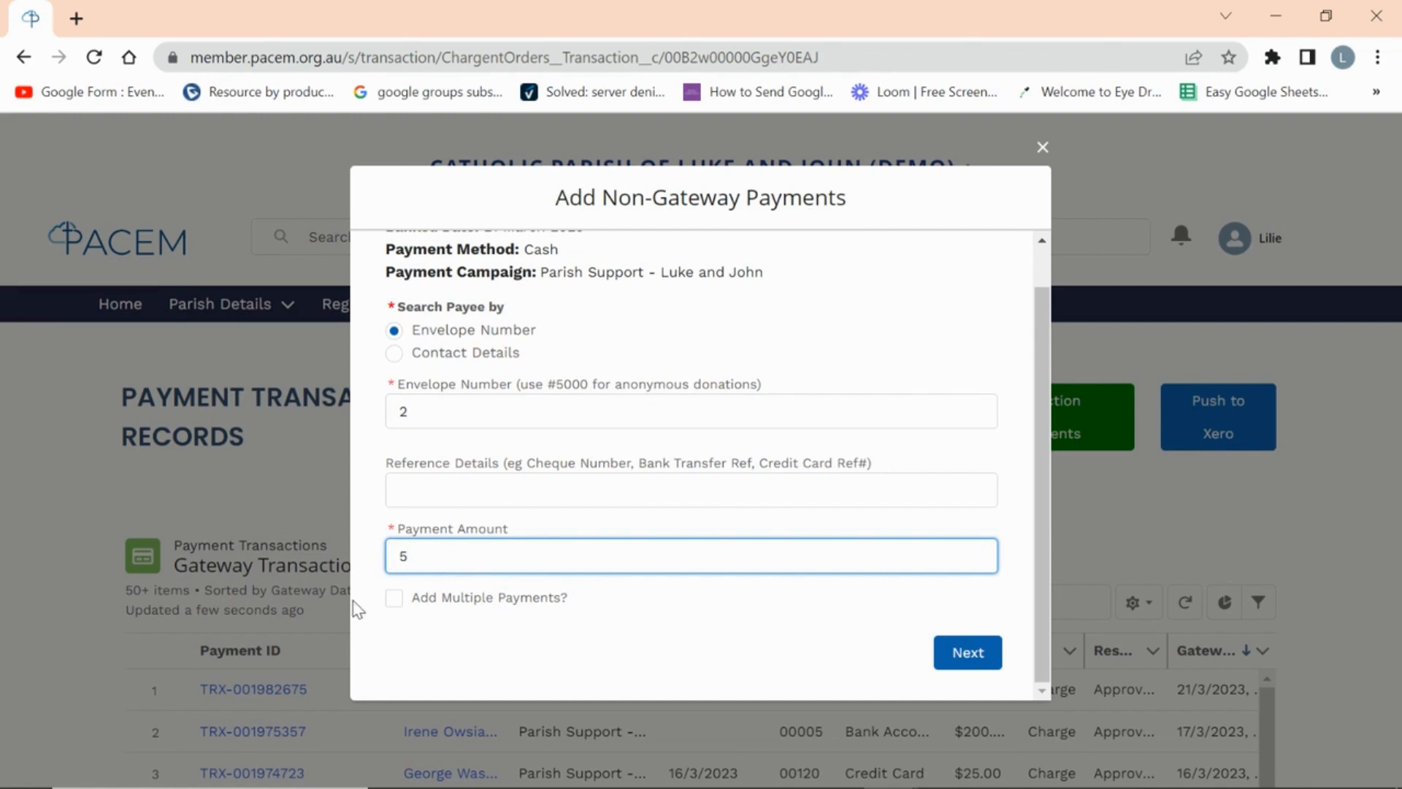
pyautogui.click(395, 599)
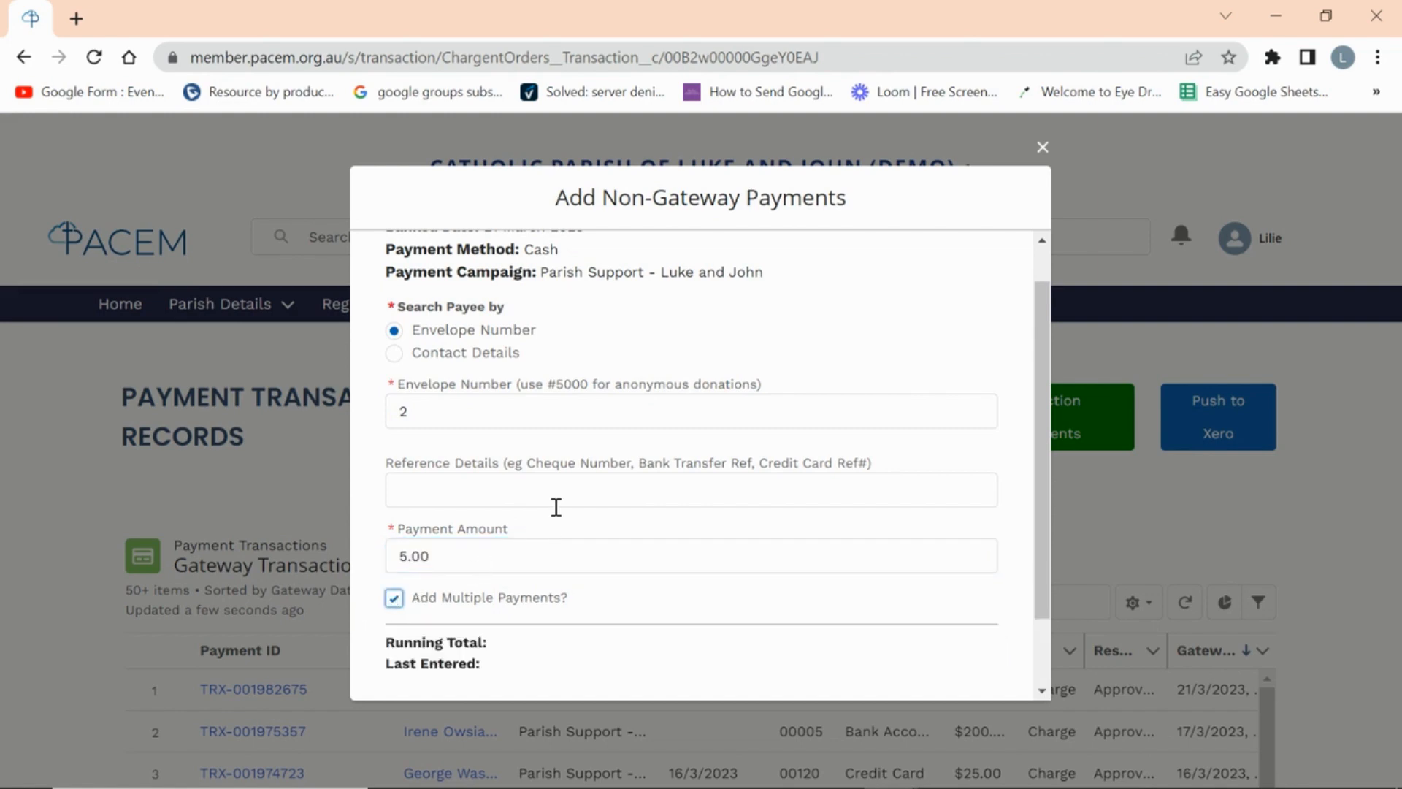
pyautogui.scroll(-2, 555, 507)
pyautogui.click(960, 648)
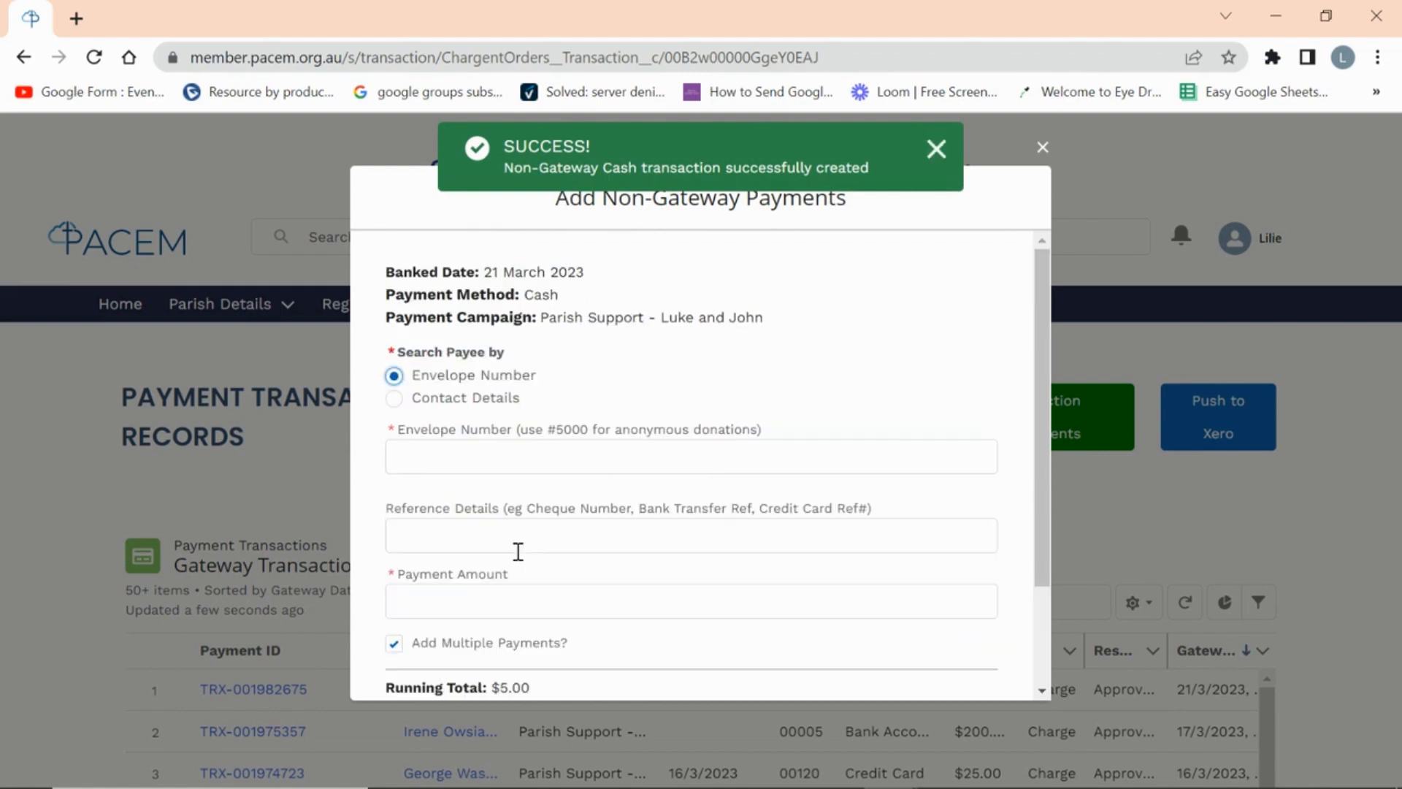
# Record another cash payment of $10.00 for envelope number 3, and close the non-gateway payment form
pyautogui.click(464, 456)
pyautogui.write('3')
pyautogui.press('Tab')
pyautogui.press('Tab')
pyautogui.write('10.00')
pyautogui.press('Tab')
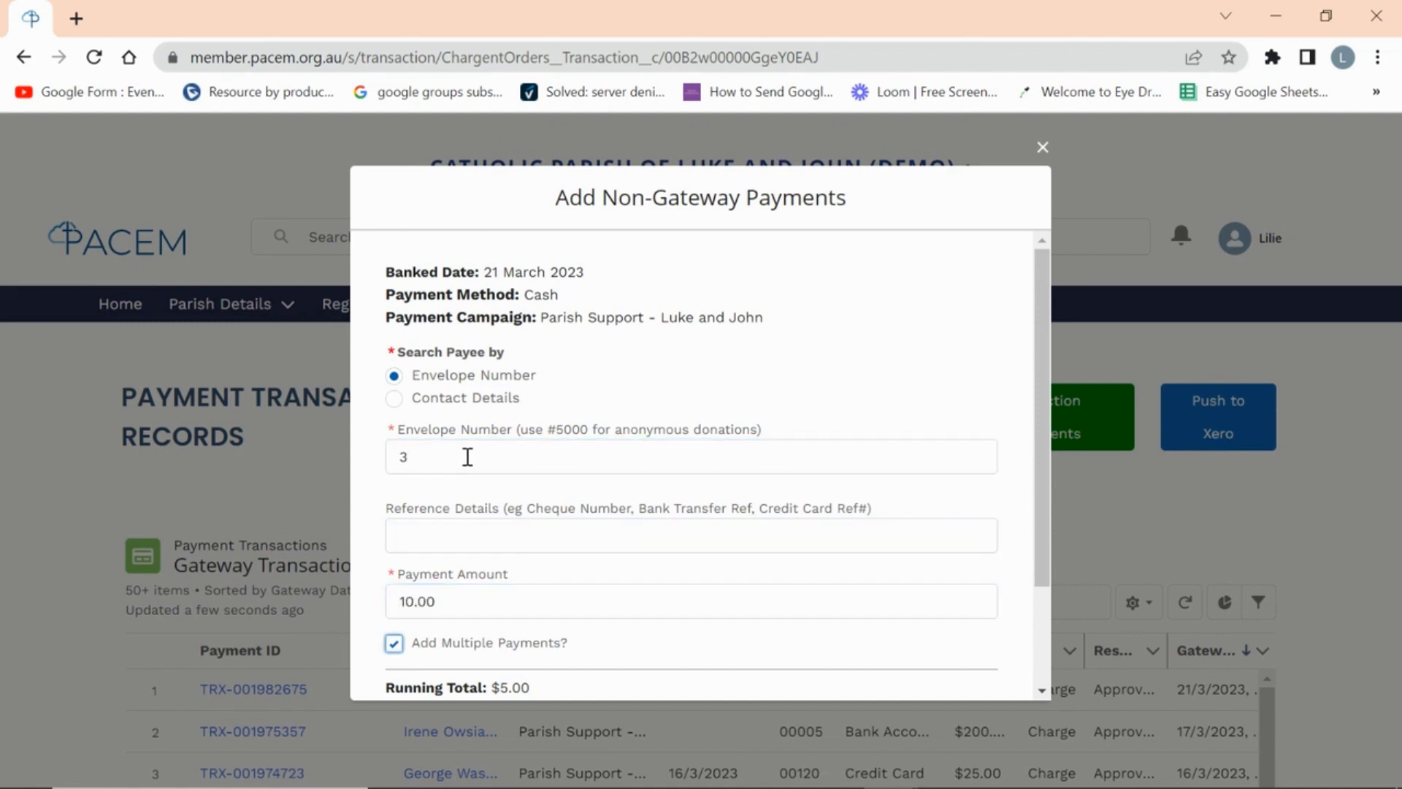
pyautogui.scroll(-3, 522, 459)
pyautogui.click(945, 664)
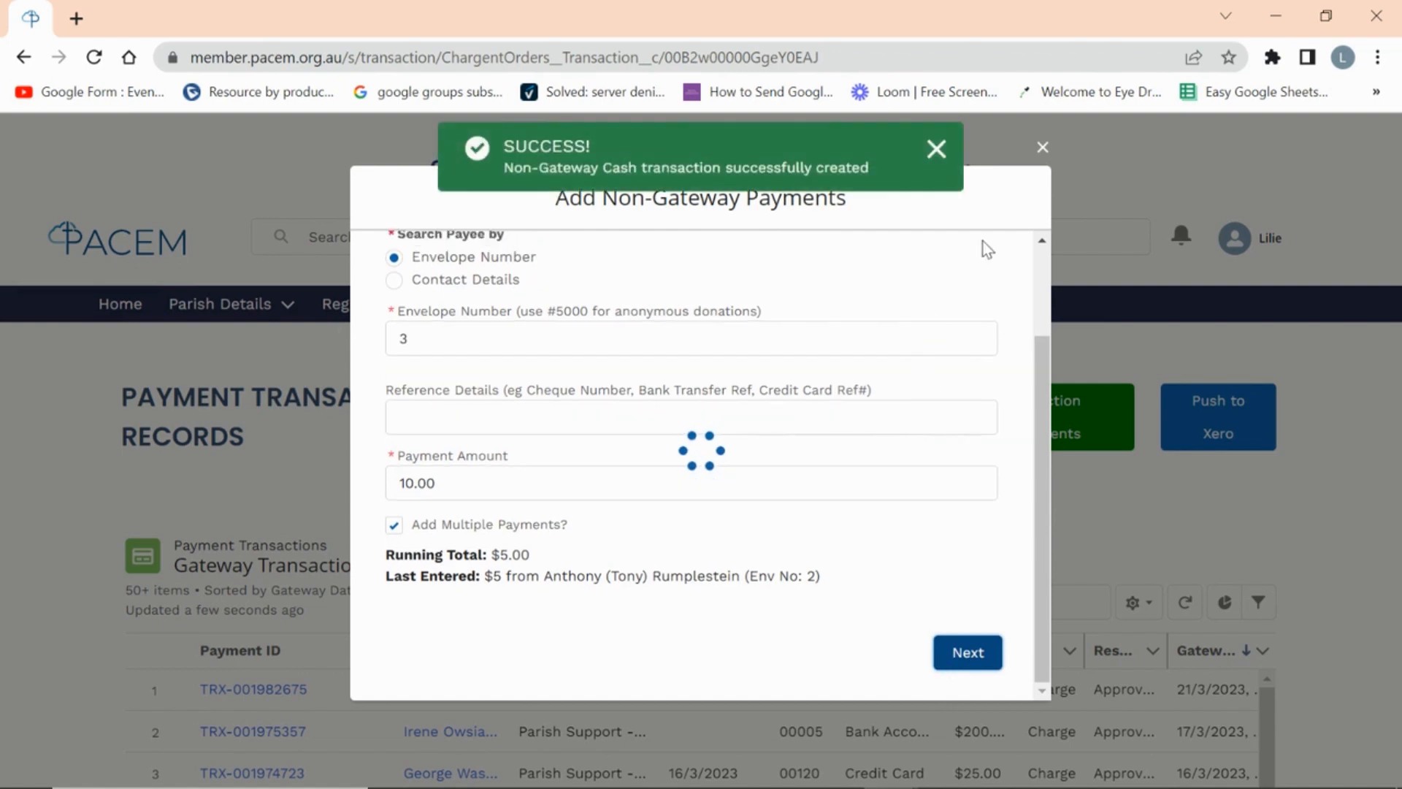
pyautogui.click(1044, 149)
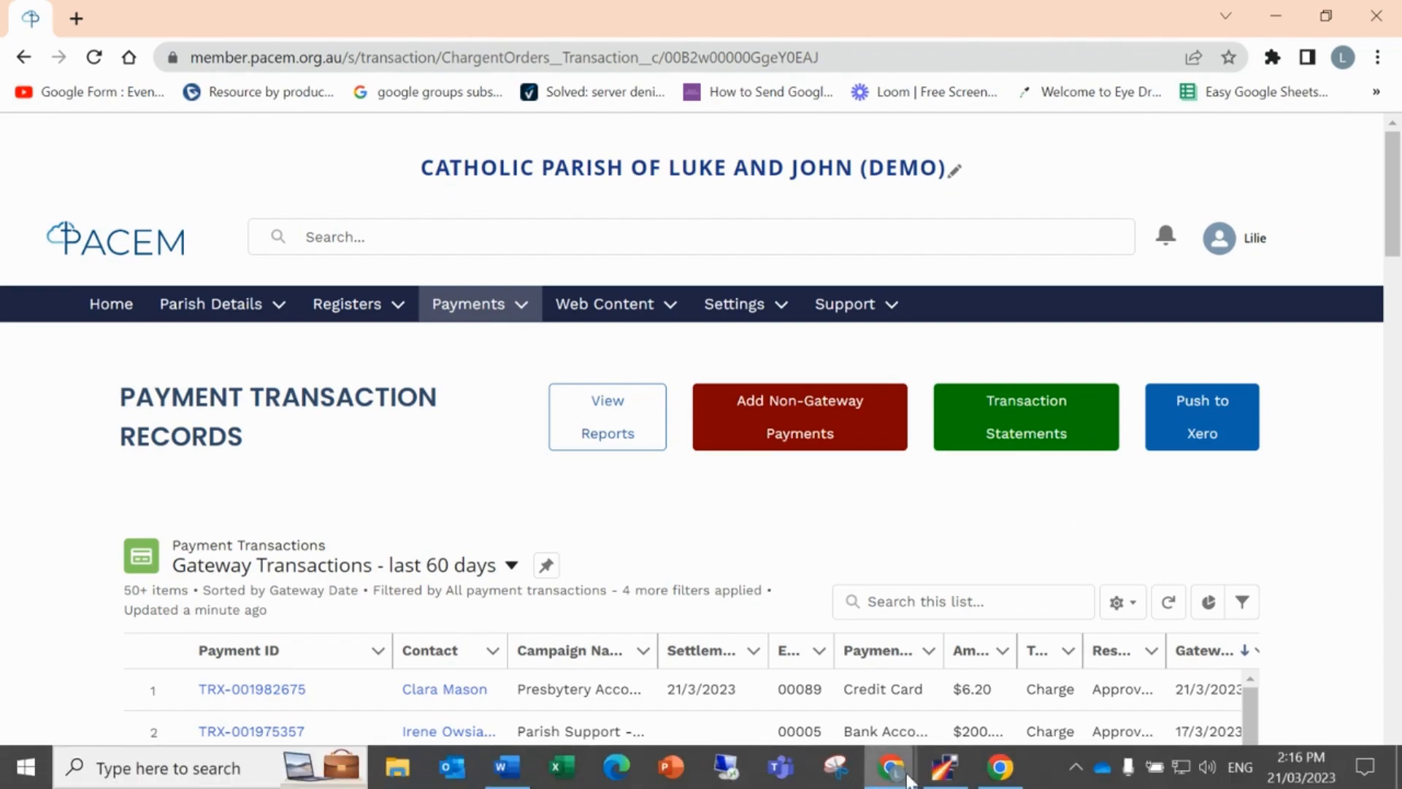
# Switch to PACS and create a sundry receipt received from "Thanksgivig - Envelopes" with a receipt amount of $15.00
pyautogui.click(950, 778)
pyautogui.click(501, 38)
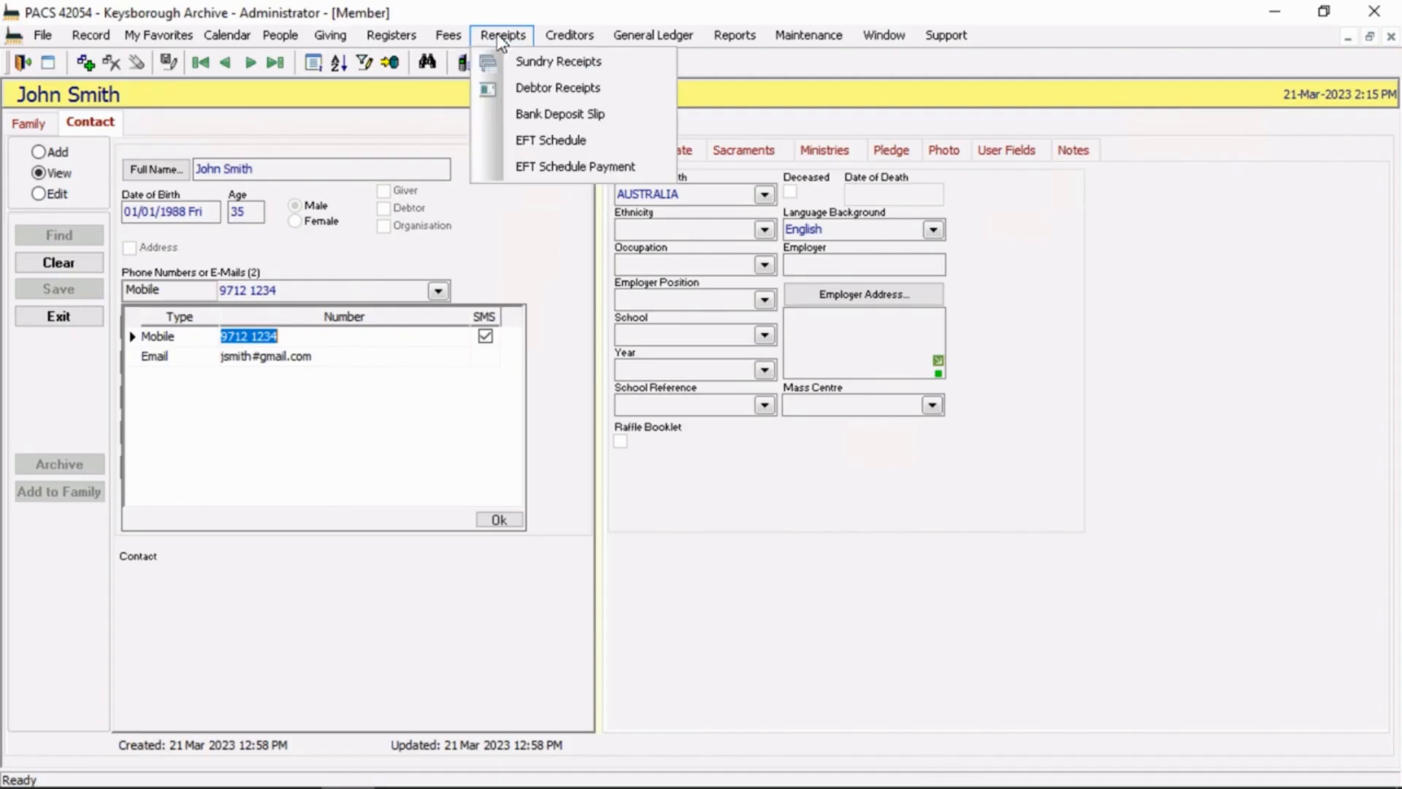
pyautogui.click(535, 62)
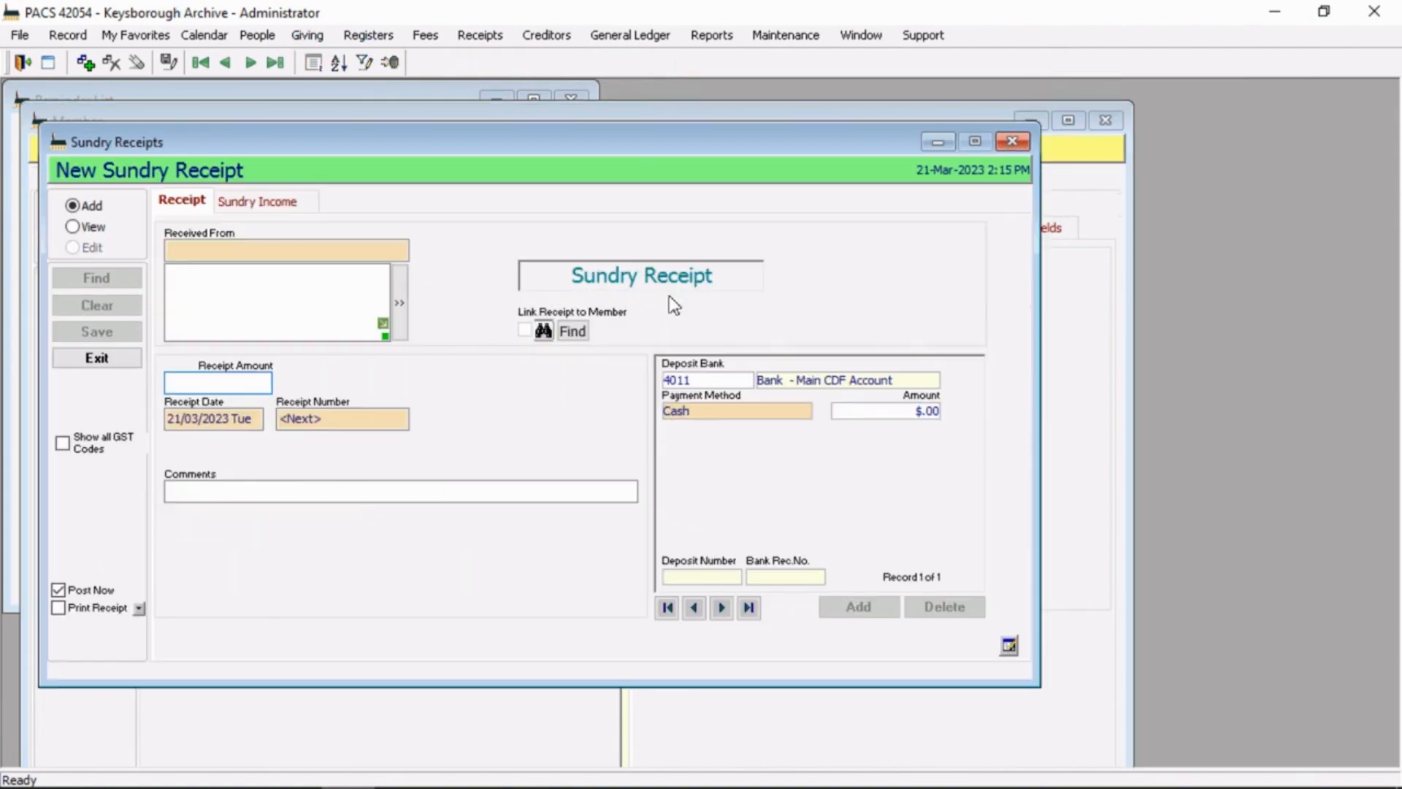
pyautogui.click(283, 248)
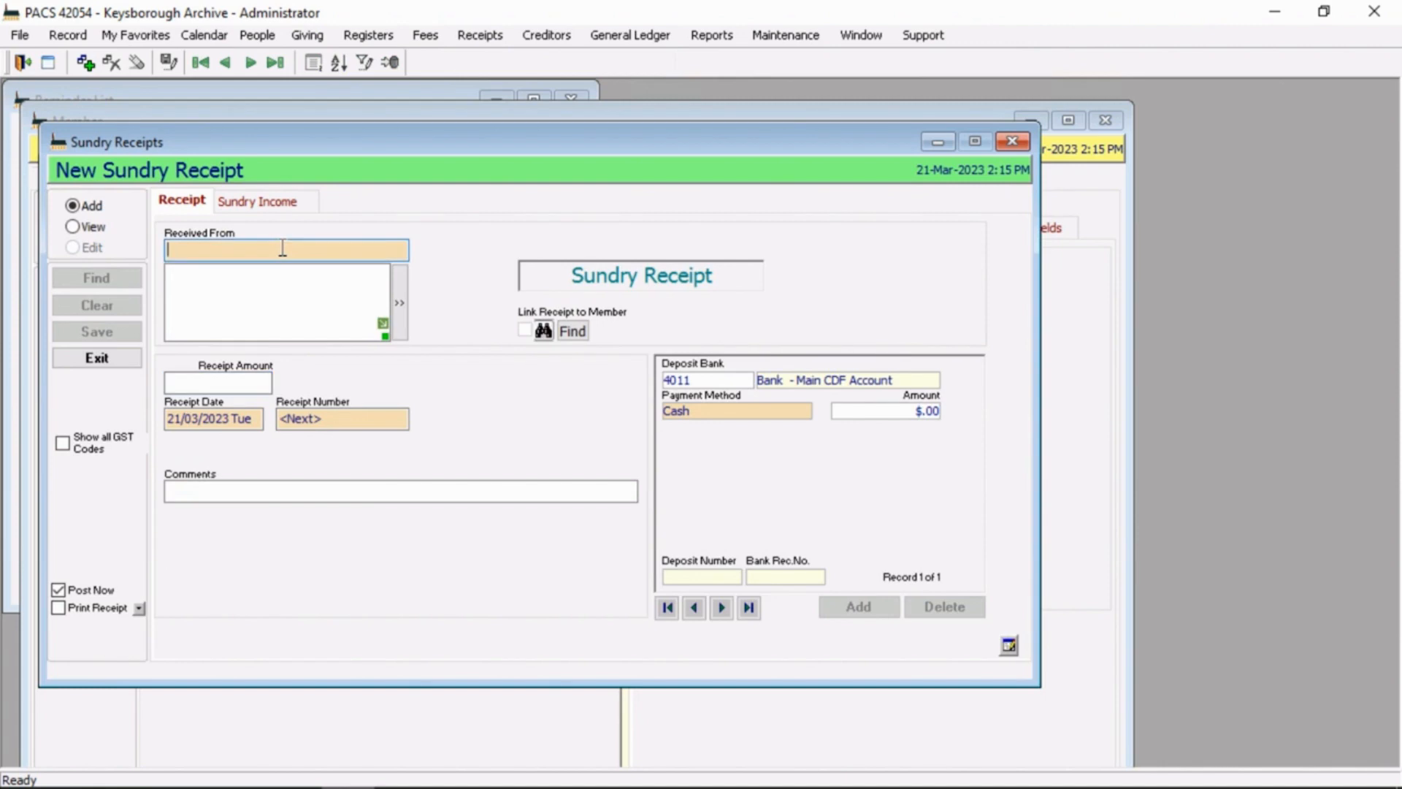
pyautogui.write('Thanksgivig -')
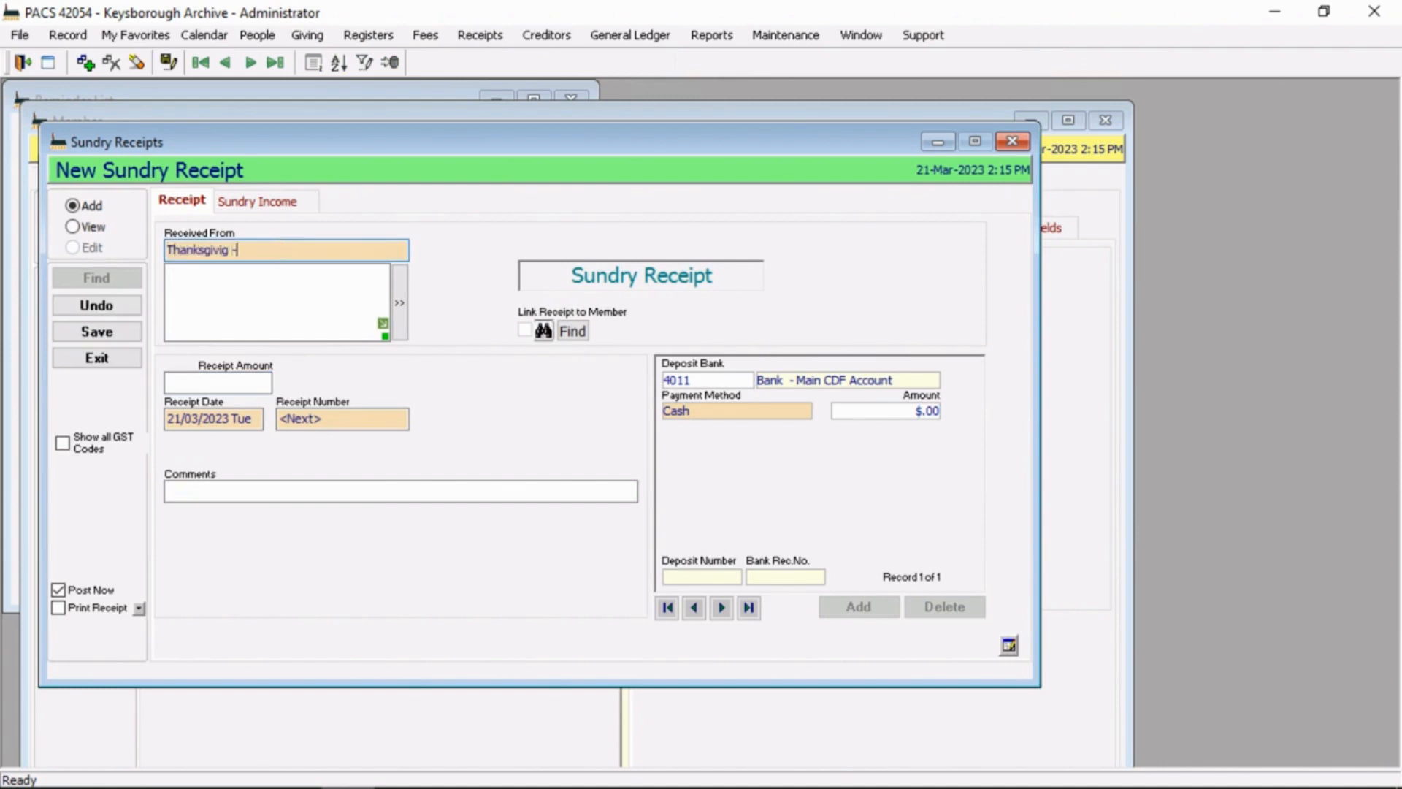
pyautogui.write(' Envelopes')
pyautogui.click(245, 382)
pyautogui.write('15')
pyautogui.press('Tab')
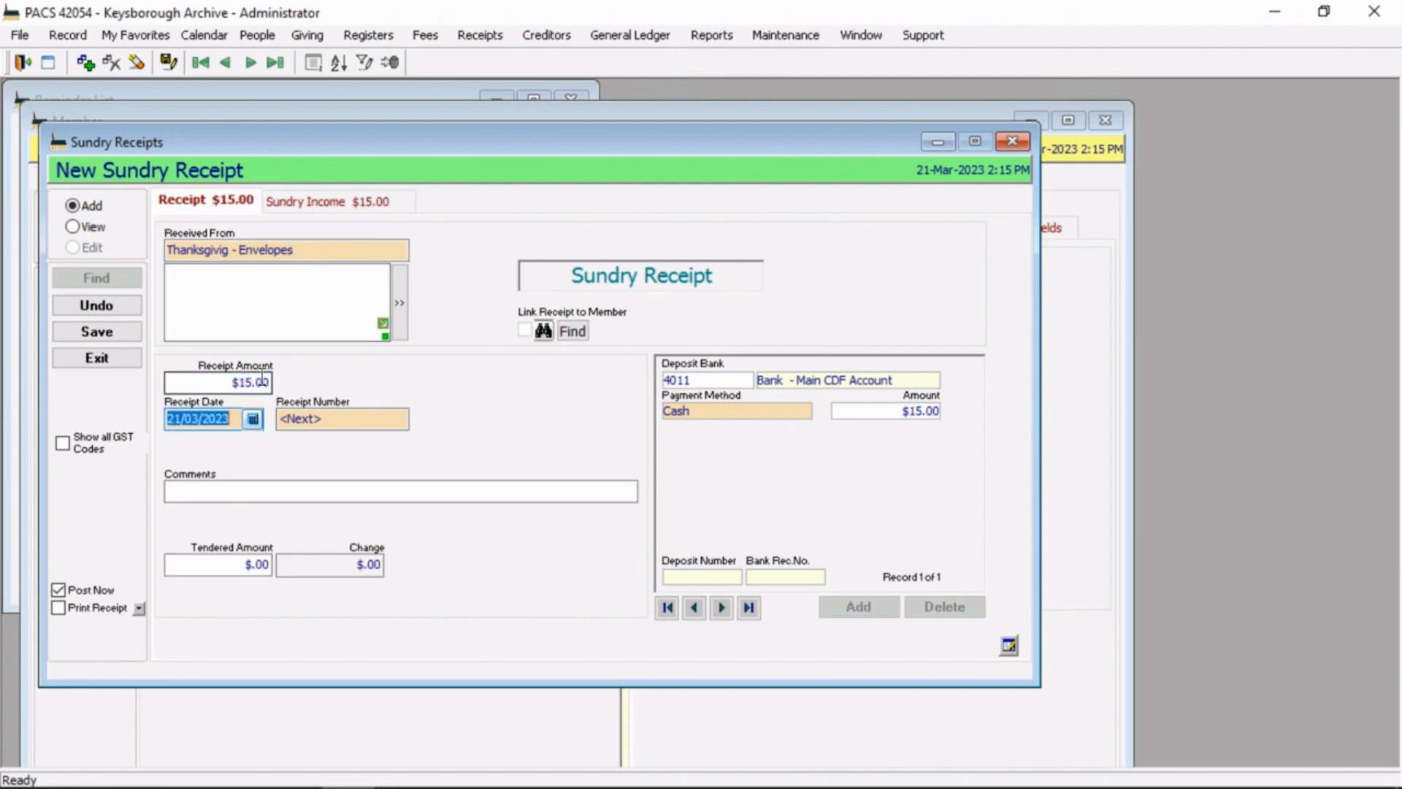
# Allocate the receipt's sundry income to G/L account 1330.THK and save the receipt
pyautogui.click(311, 203)
pyautogui.write('1330.THK')
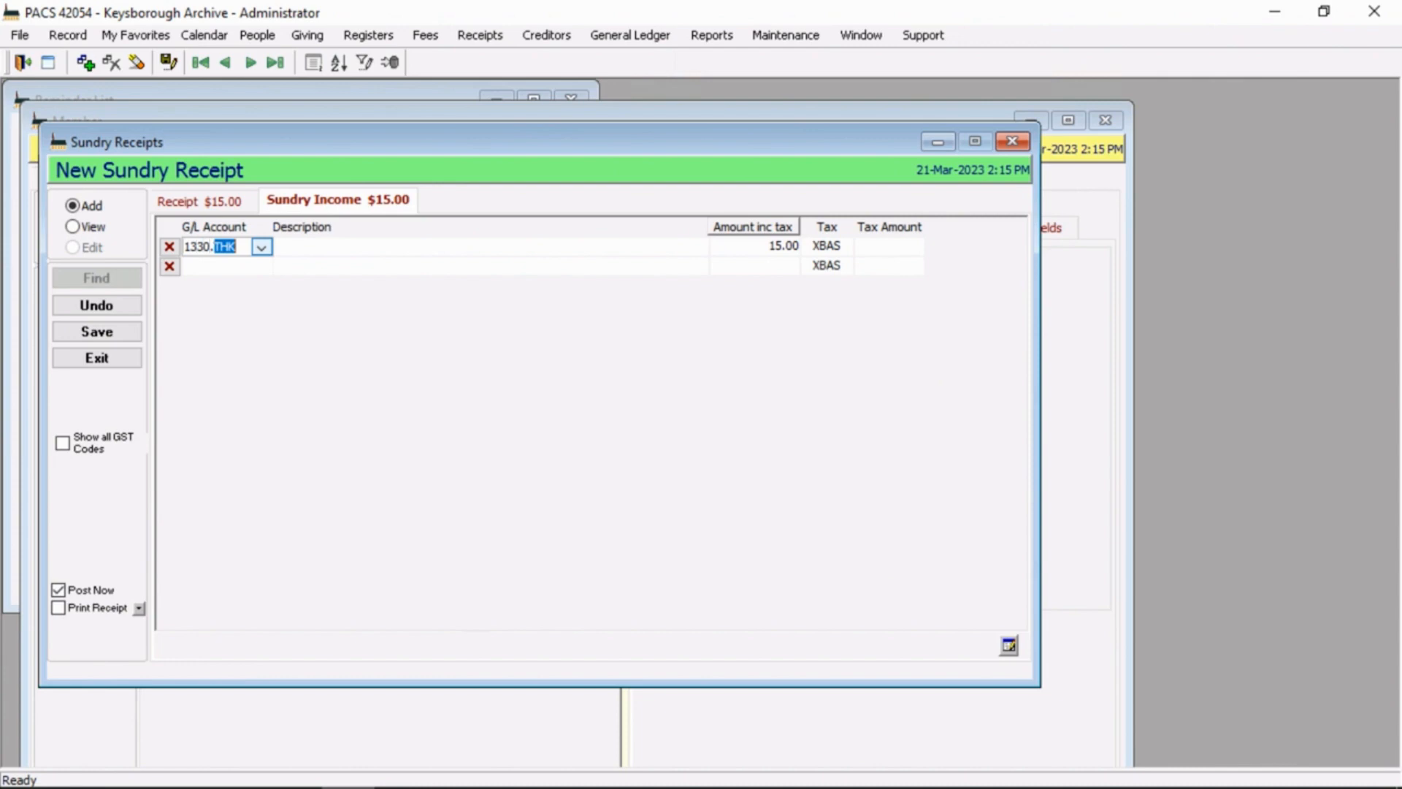
pyautogui.press('Tab')
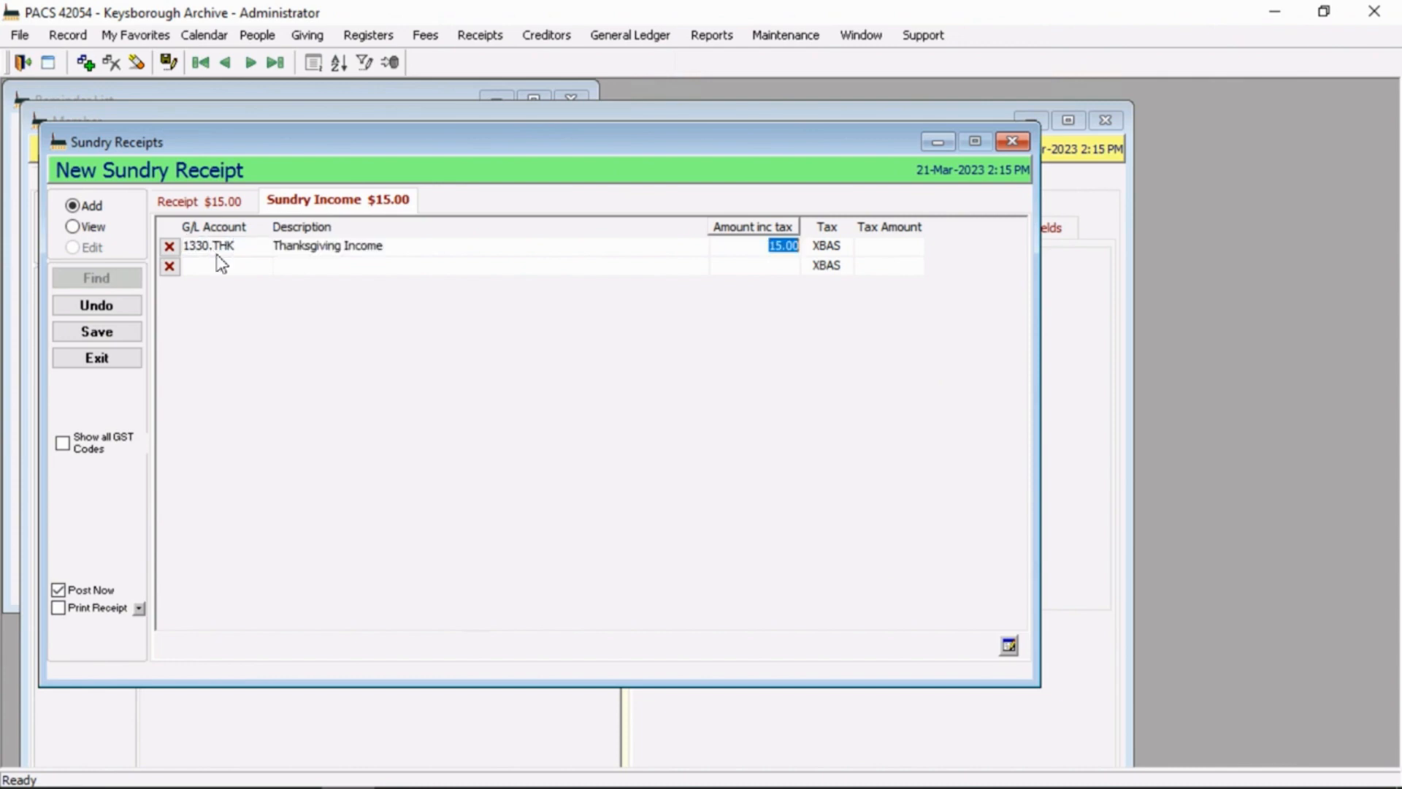
pyautogui.click(62, 333)
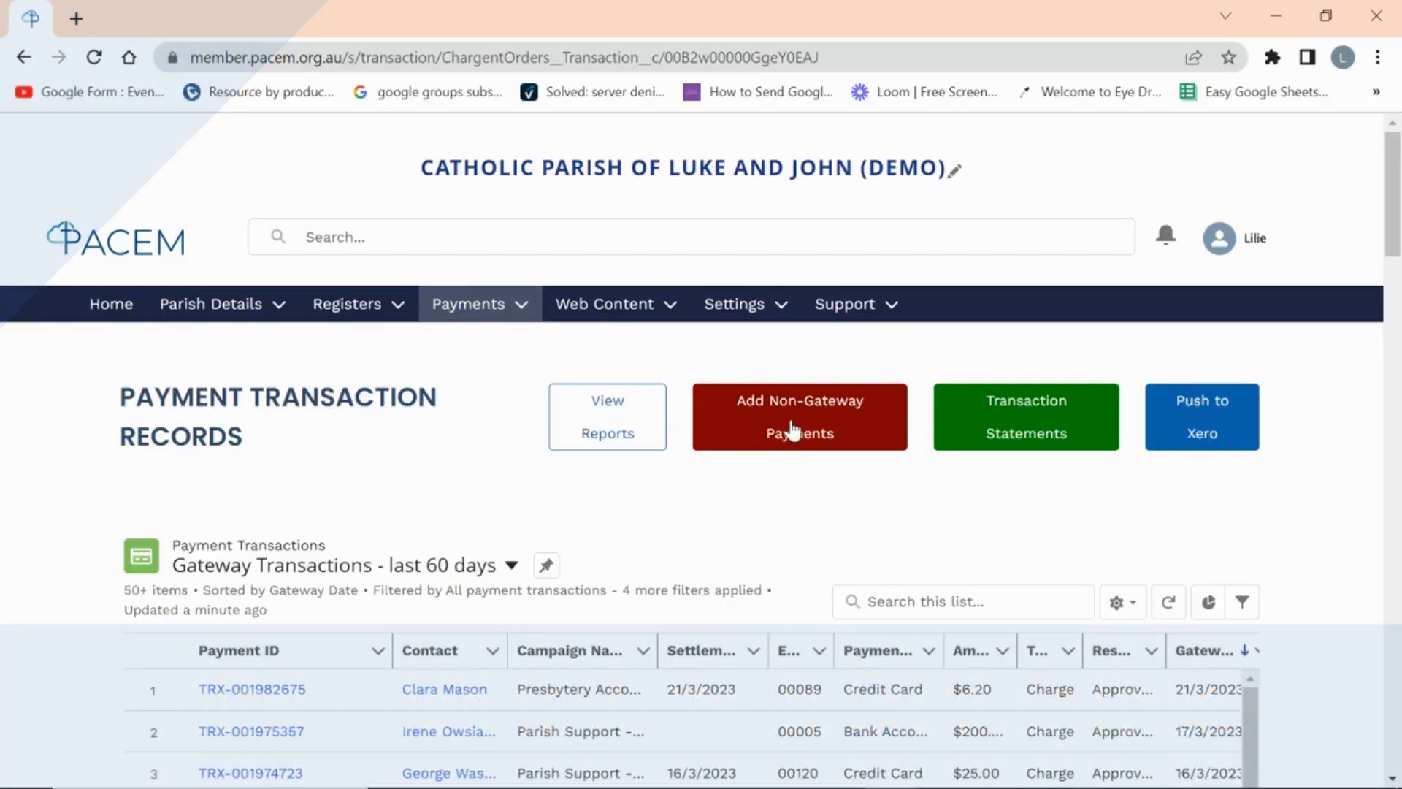
# Start a non-gateway payment in PACEM for Parish Support - Luke and John with Bank Account as the payment method
pyautogui.click(787, 431)
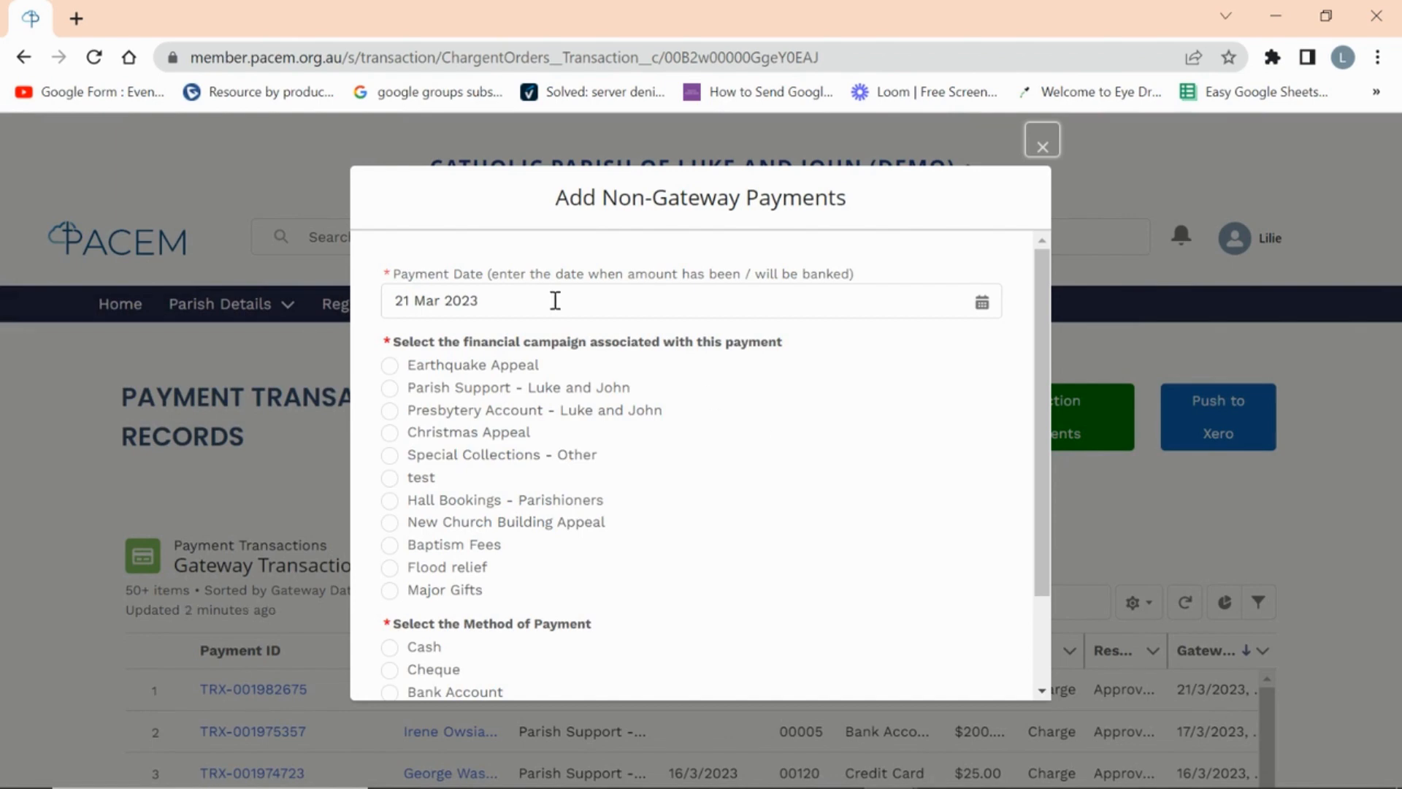
pyautogui.click(390, 388)
pyautogui.scroll(-2, 541, 376)
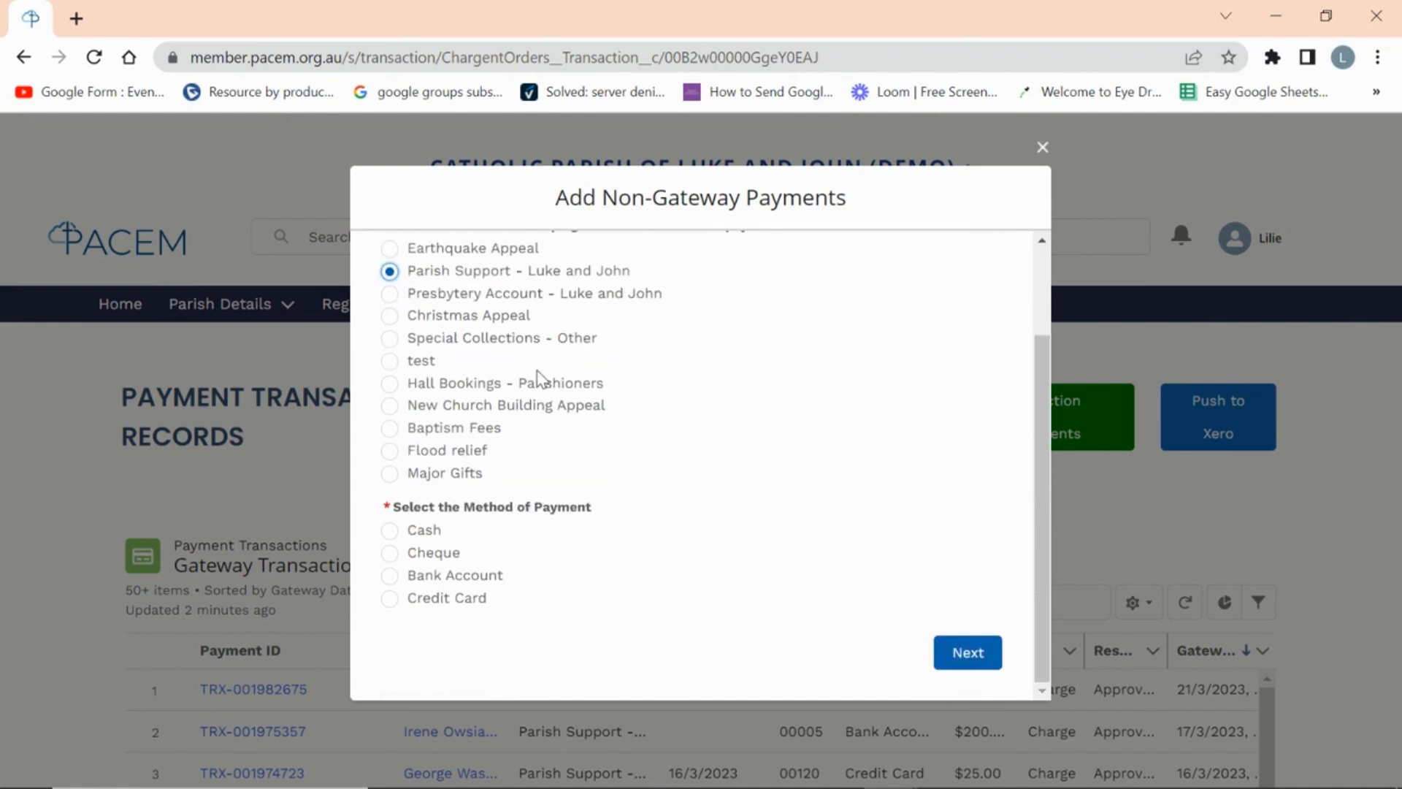
pyautogui.click(392, 576)
pyautogui.click(968, 655)
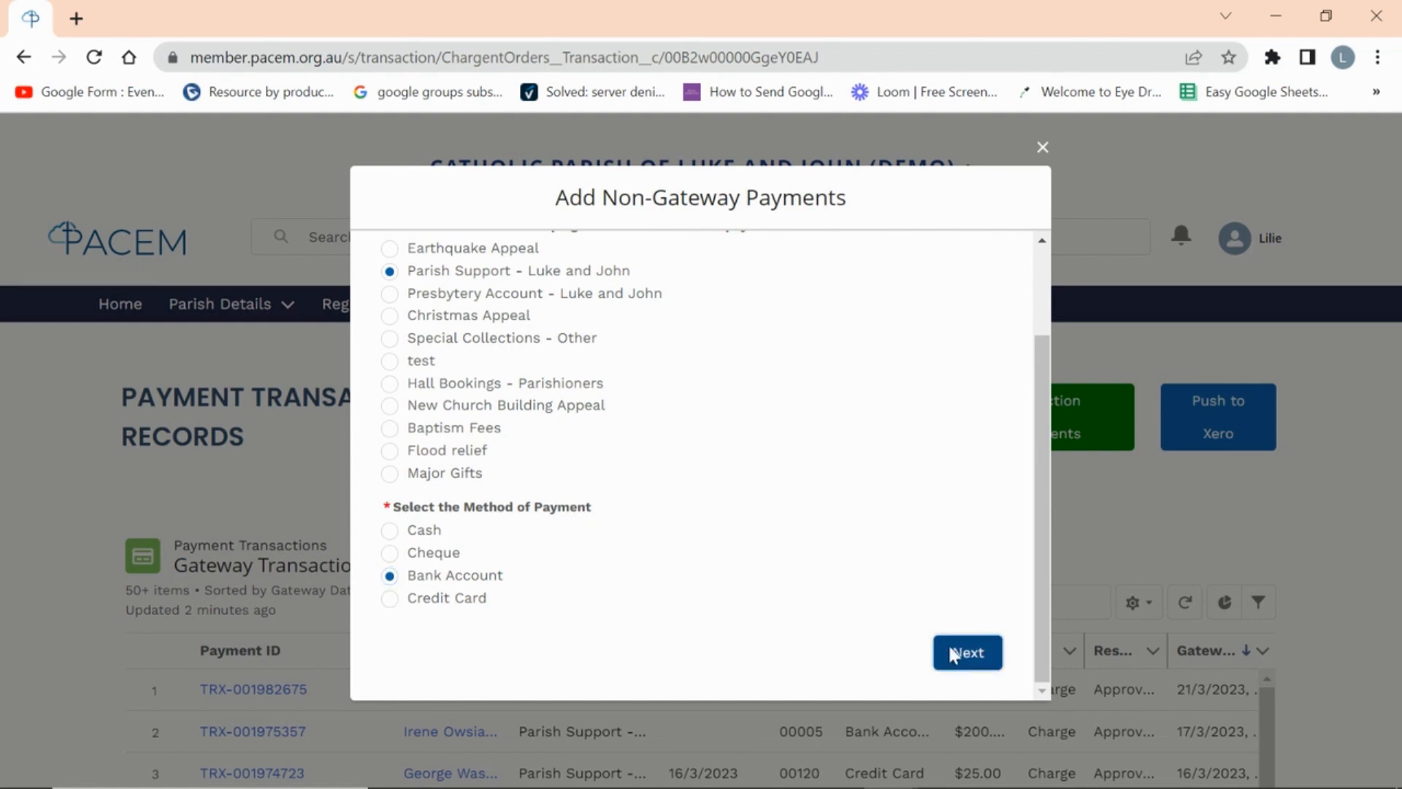
# Record bank account payments of $10.00 each for envelope numbers 102 and 120 with multiple payments enabled, and close the form
pyautogui.click(465, 452)
pyautogui.write('10')
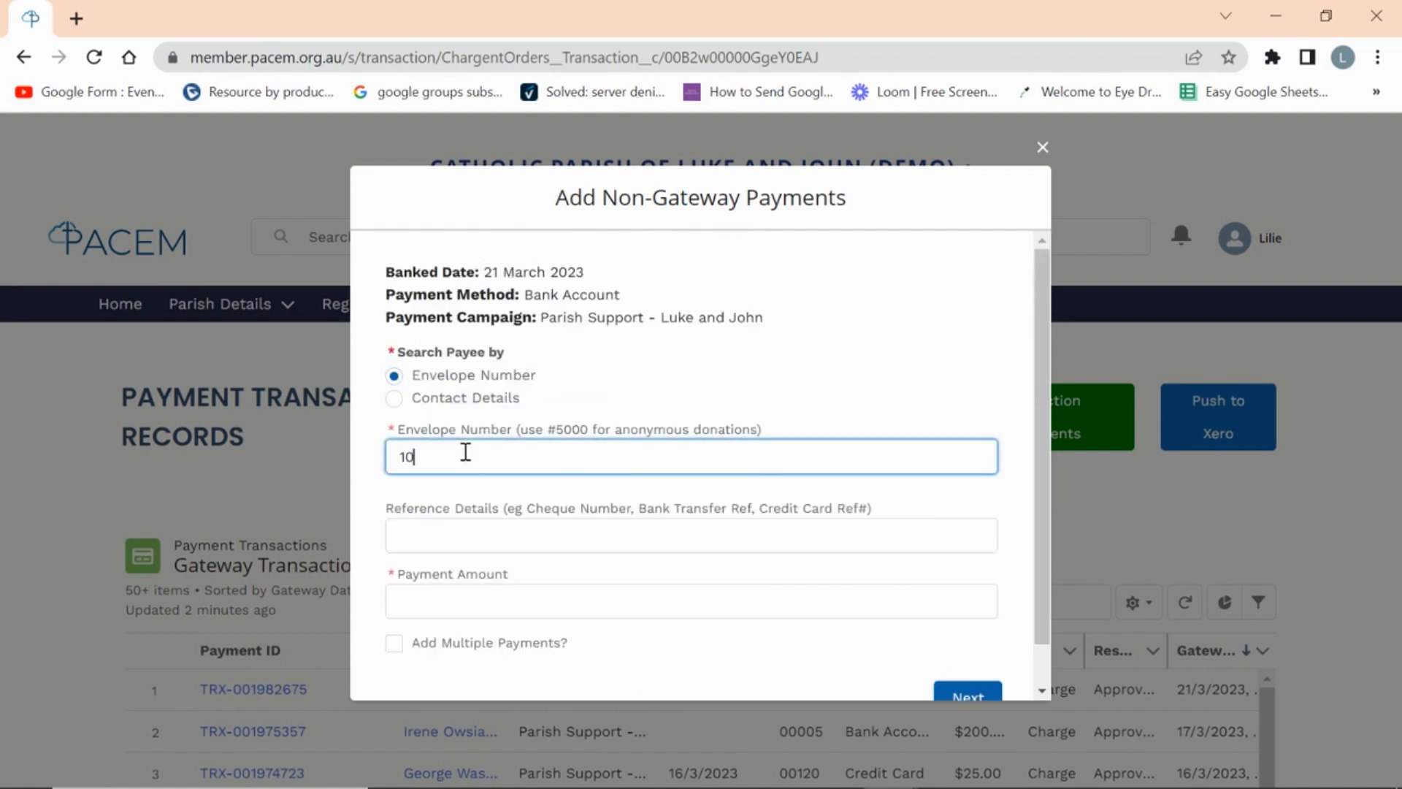
pyautogui.write('2')
pyautogui.press('Tab')
pyautogui.click(436, 574)
pyautogui.write('10')
pyautogui.press('Tab')
pyautogui.click(394, 643)
pyautogui.scroll(-2, 491, 470)
pyautogui.click(970, 651)
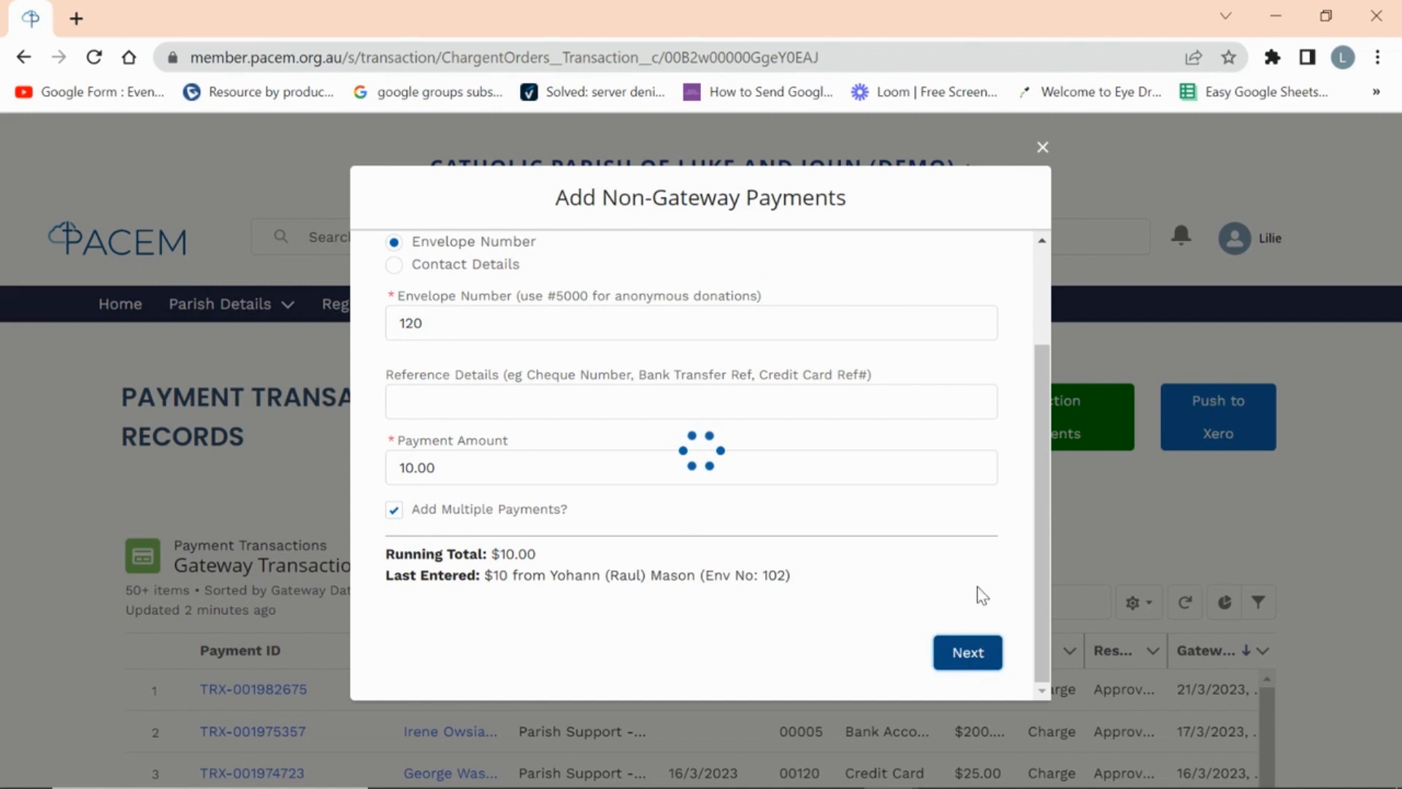
pyautogui.click(1043, 146)
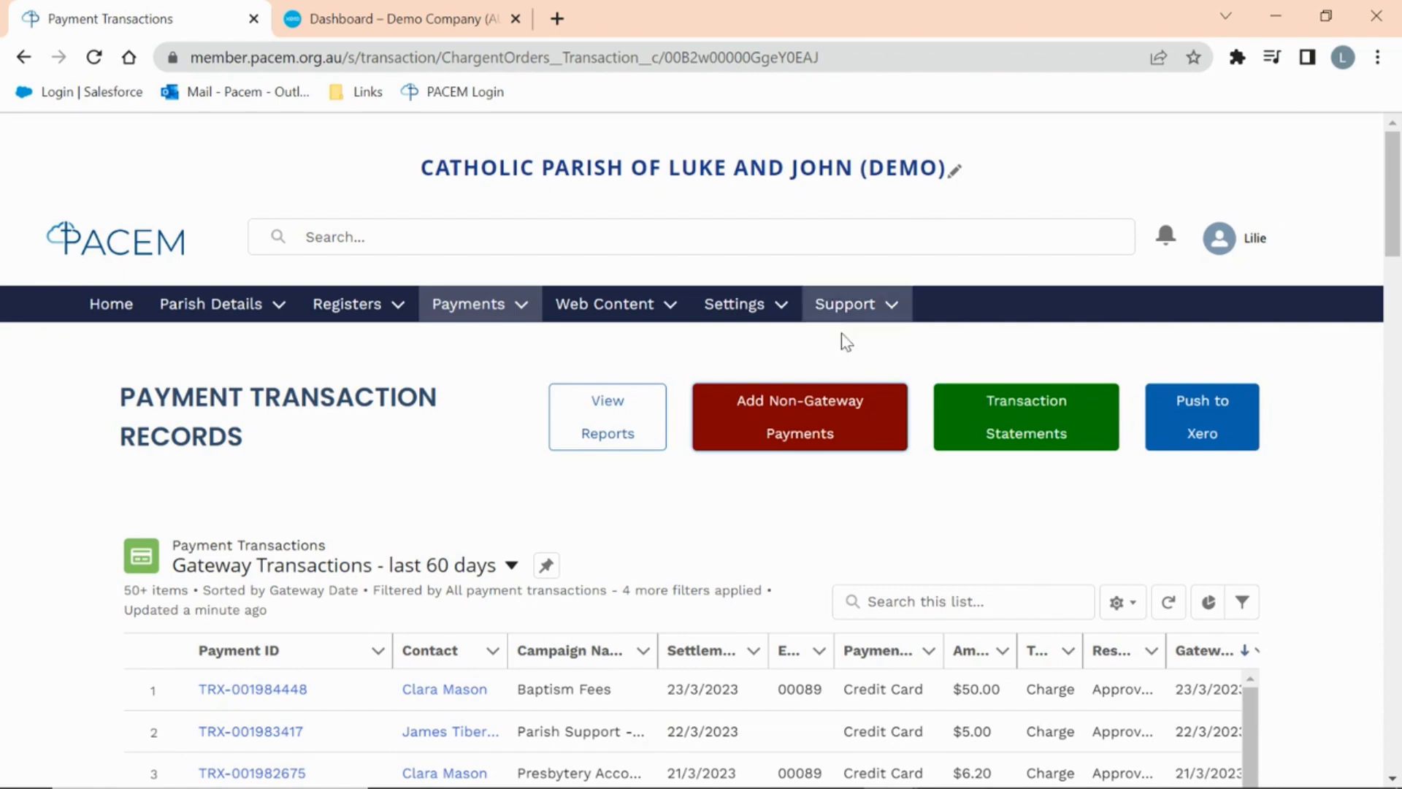
# Start a non-gateway payment for the Hall Bookings - Parishioners campaign with Cash as the payment method
pyautogui.click(818, 417)
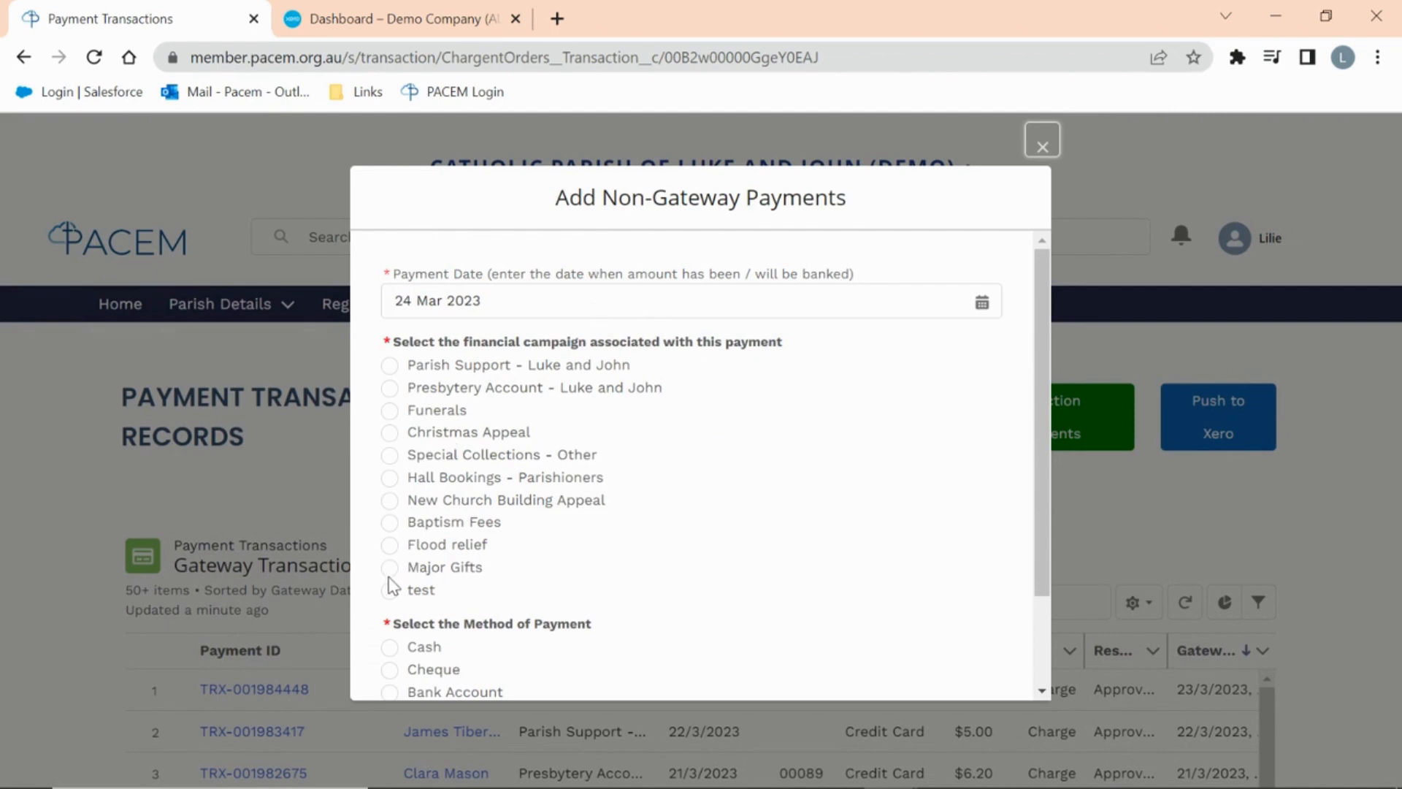
pyautogui.click(391, 482)
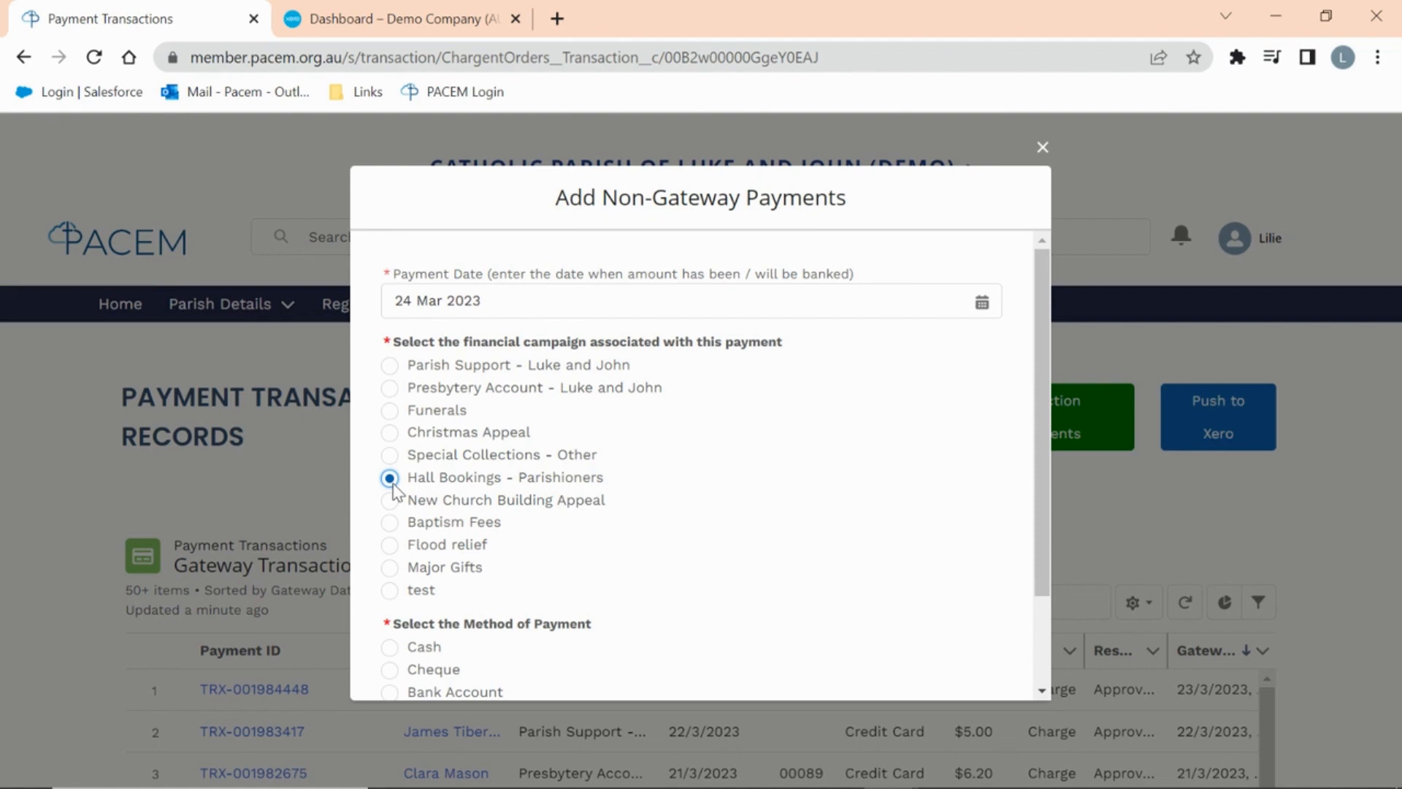
pyautogui.scroll(-2, 752, 463)
pyautogui.click(406, 542)
pyautogui.click(979, 671)
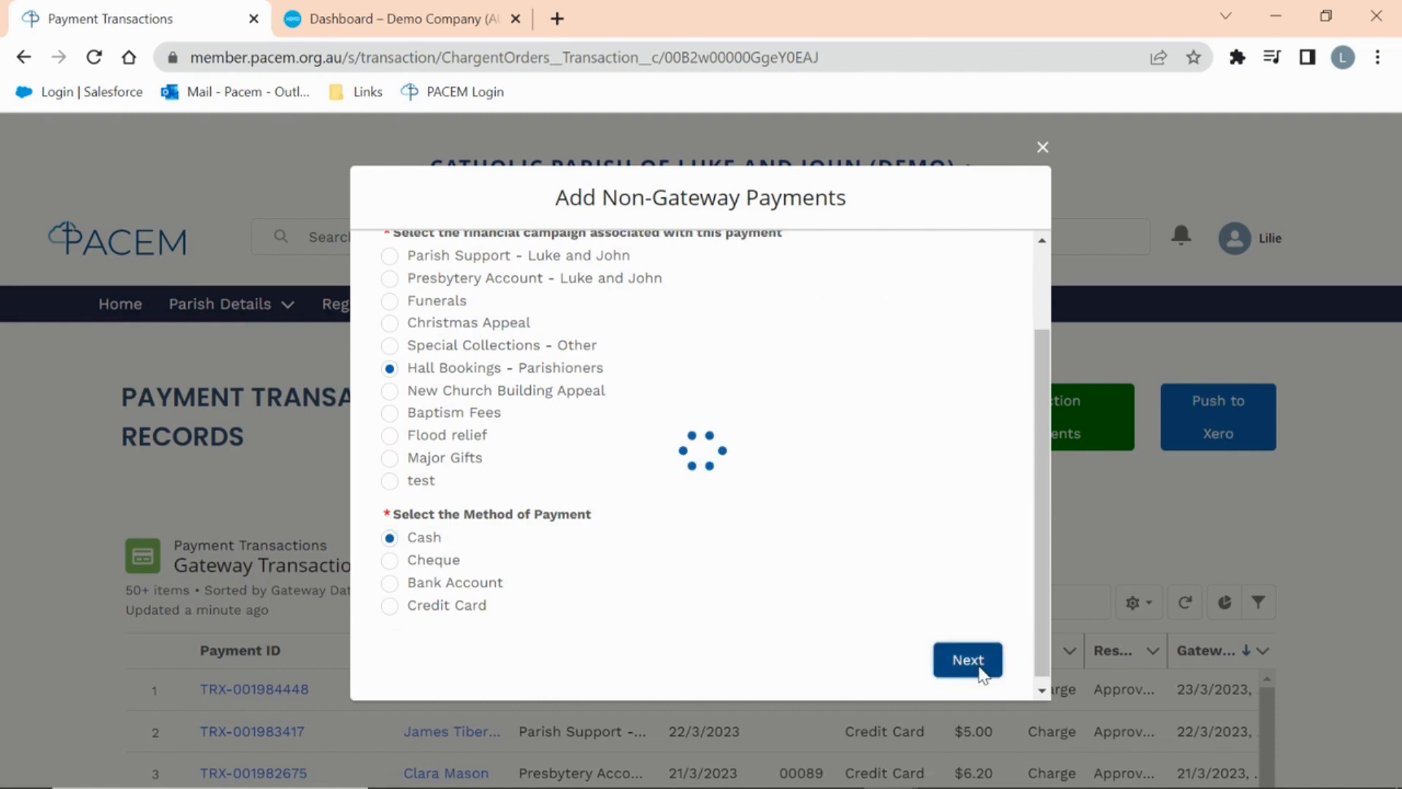
# Record an anonymous cash payment of $500 under envelope number 5000 and submit it
pyautogui.click(475, 452)
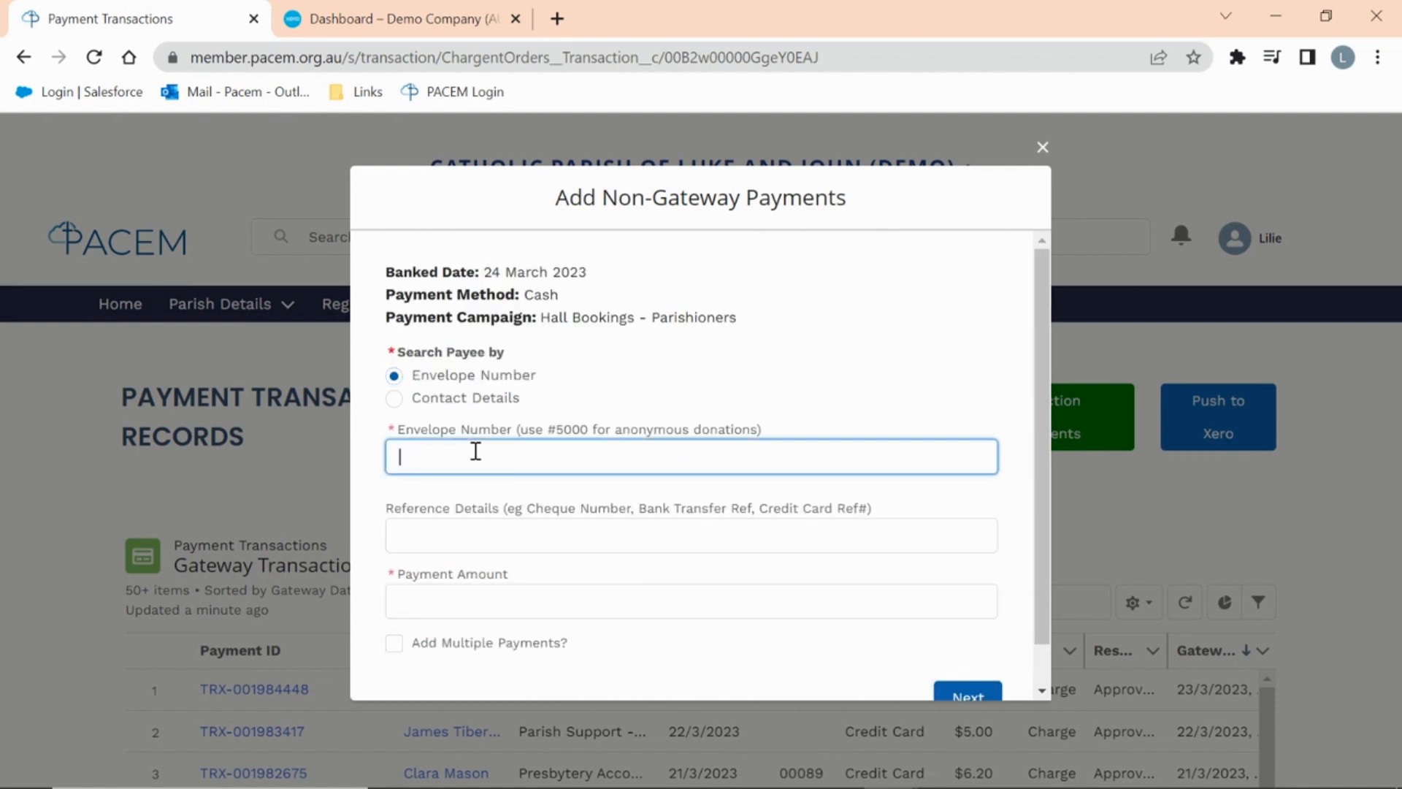
pyautogui.write('5000')
pyautogui.scroll(-1, 574, 451)
pyautogui.click(484, 560)
pyautogui.write('500')
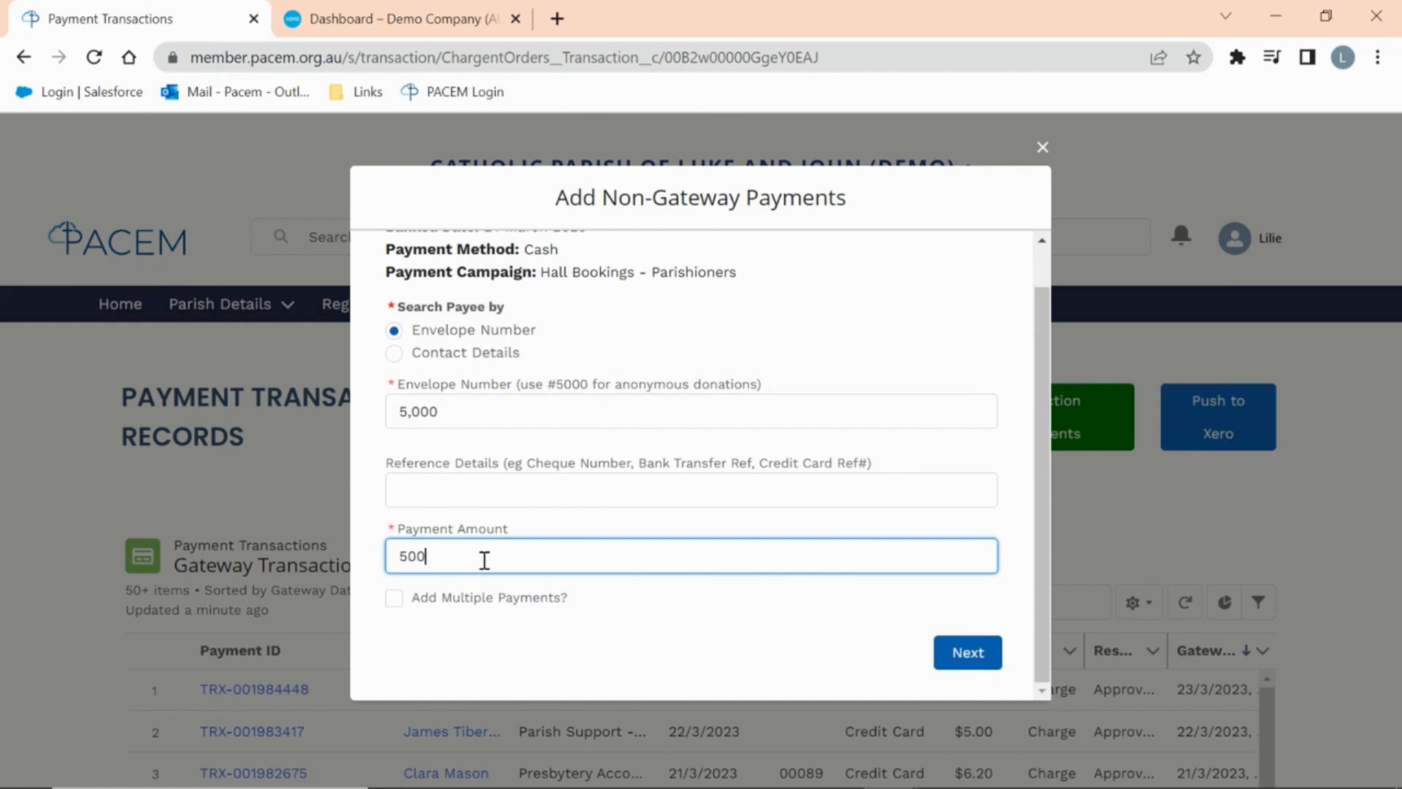
pyautogui.click(977, 659)
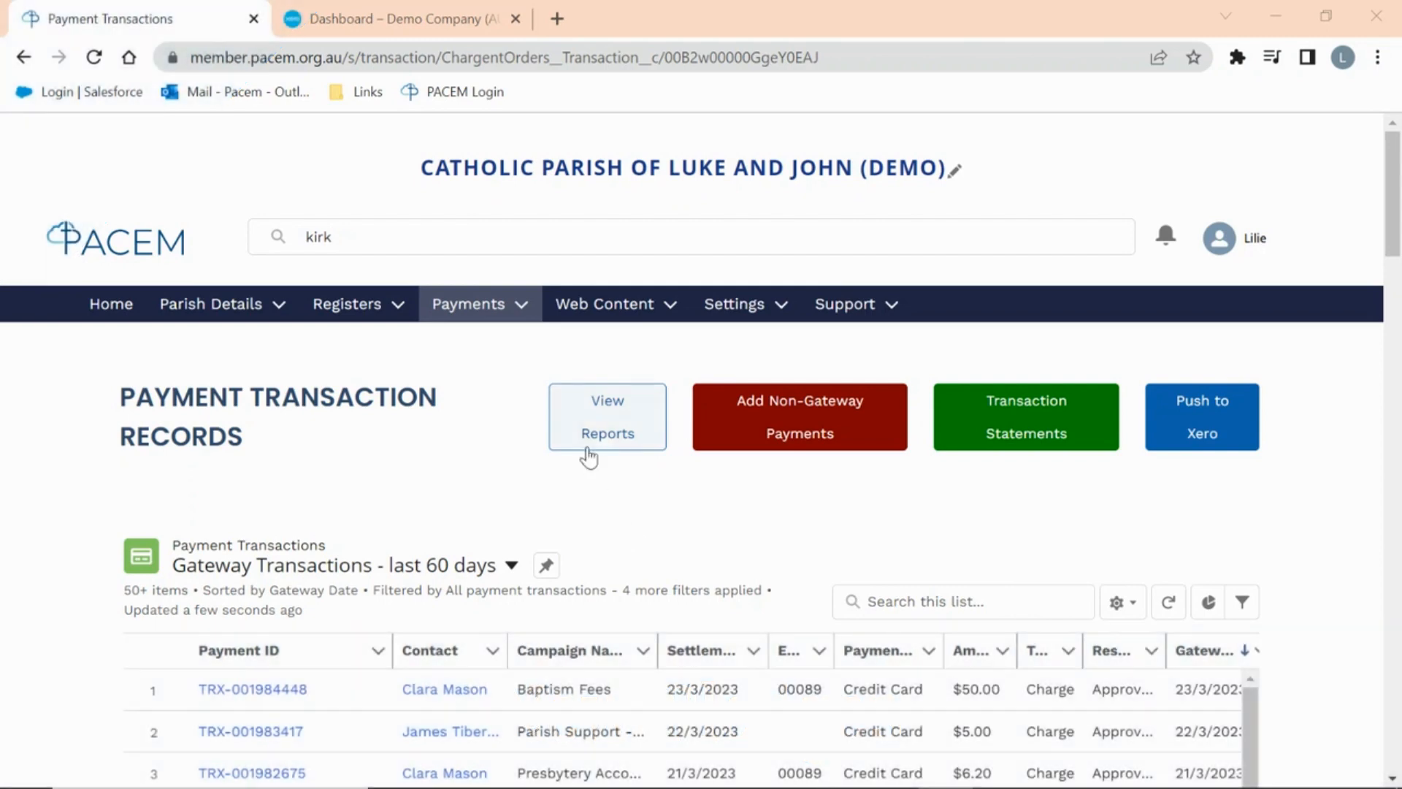
# Search for the parishioner by surname, open their contact record and show its payments section
pyautogui.click(435, 244)
pyautogui.press('Return')
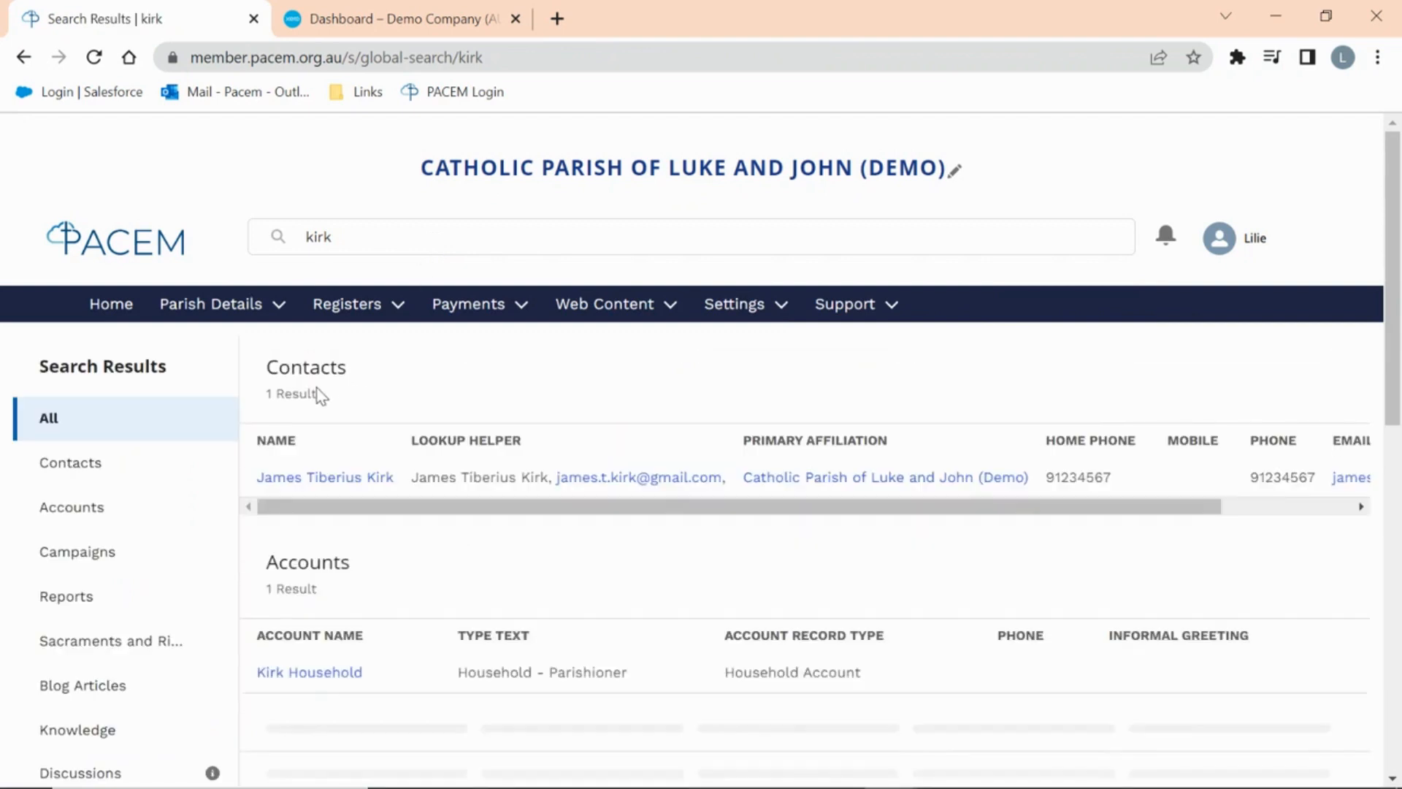
pyautogui.click(348, 482)
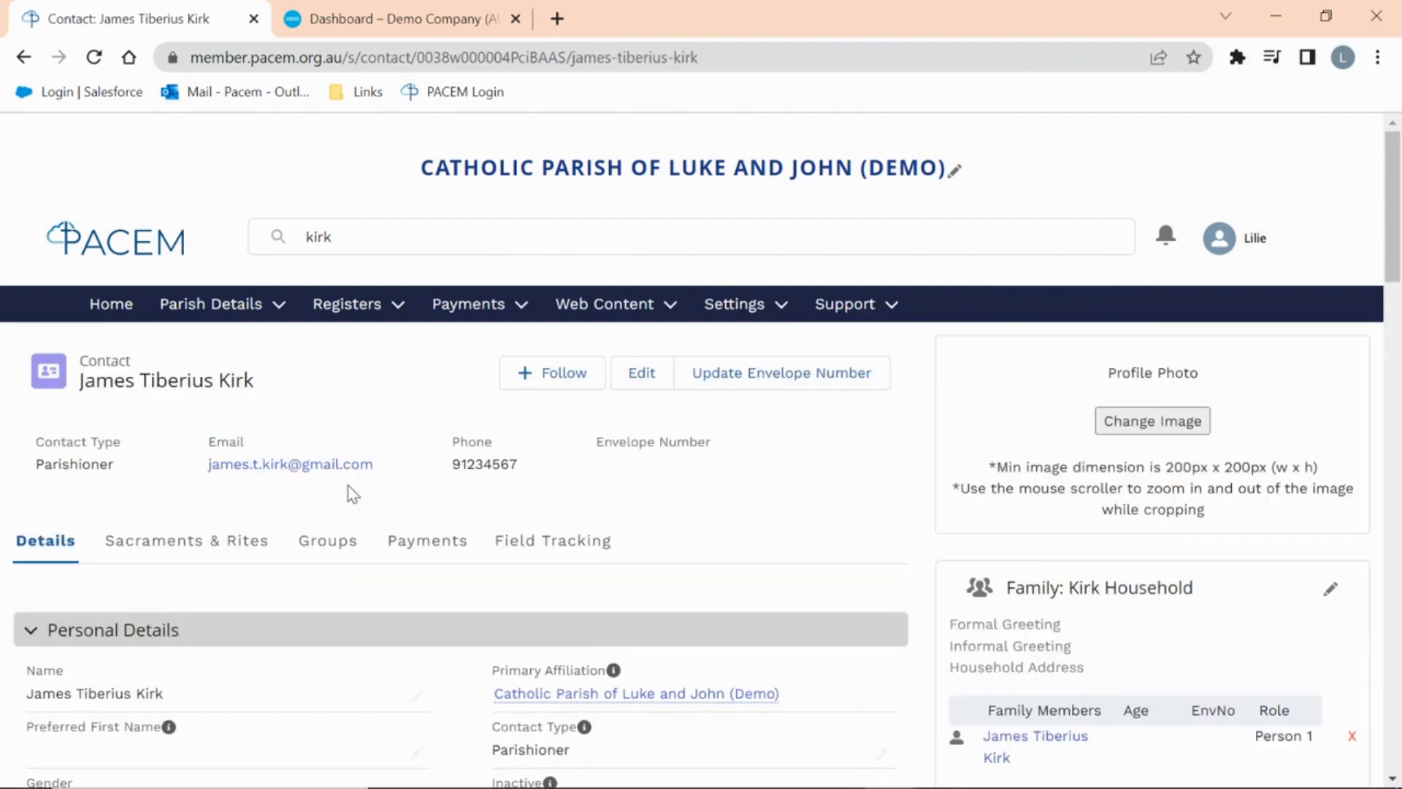
pyautogui.click(426, 548)
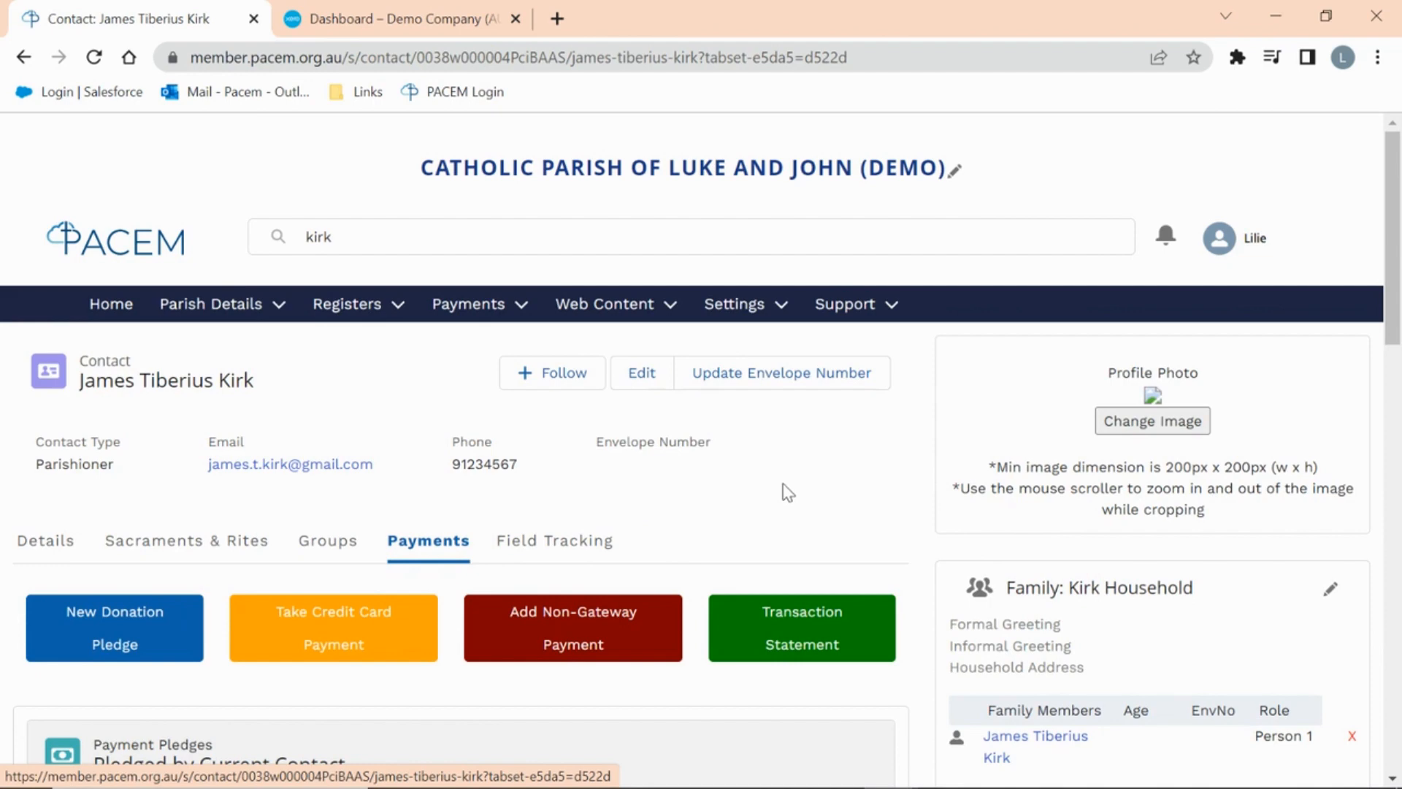
# Open the contact's non-gateway pledge for the Presbytery Account campaign and set its charge amount to 15
pyautogui.scroll(-2, 785, 489)
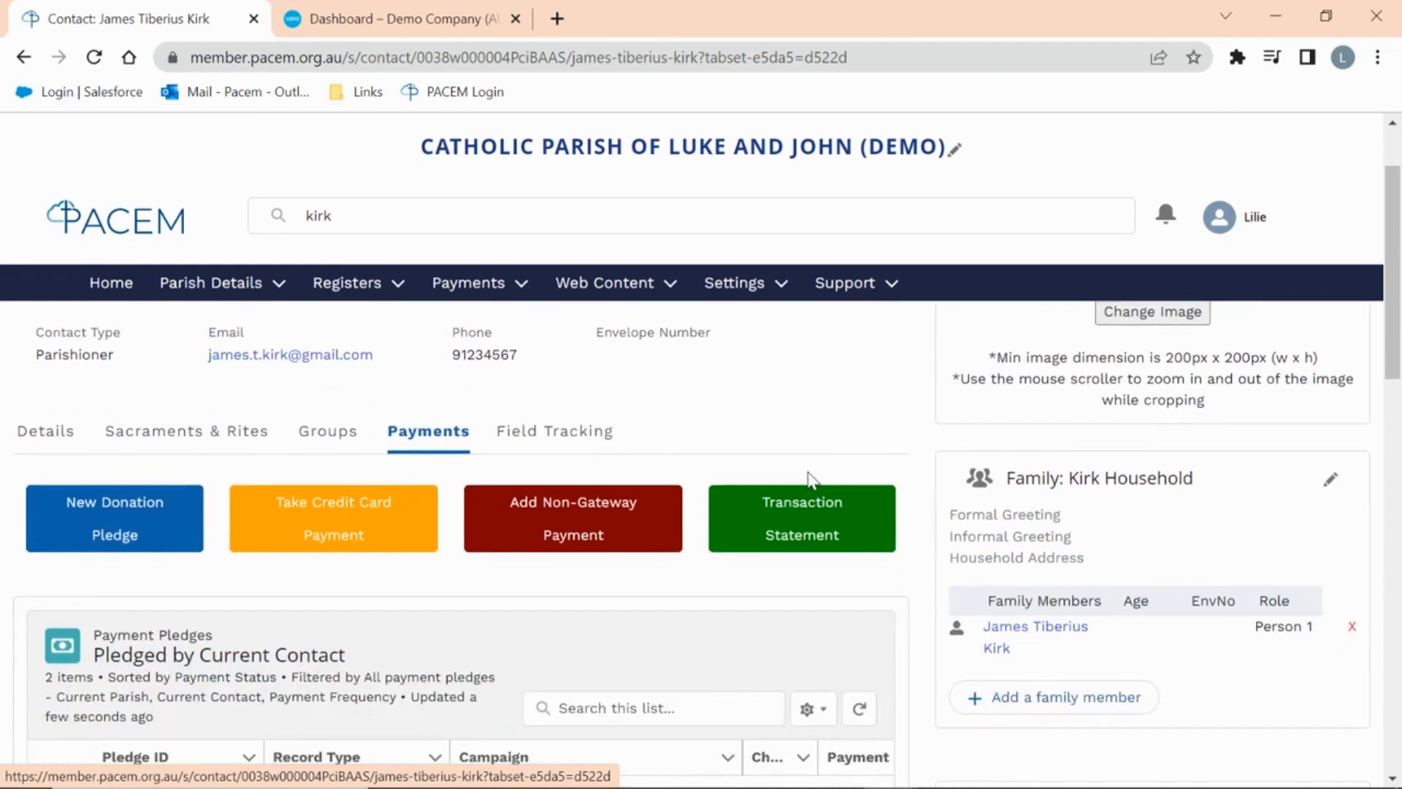
pyautogui.scroll(-2, 654, 594)
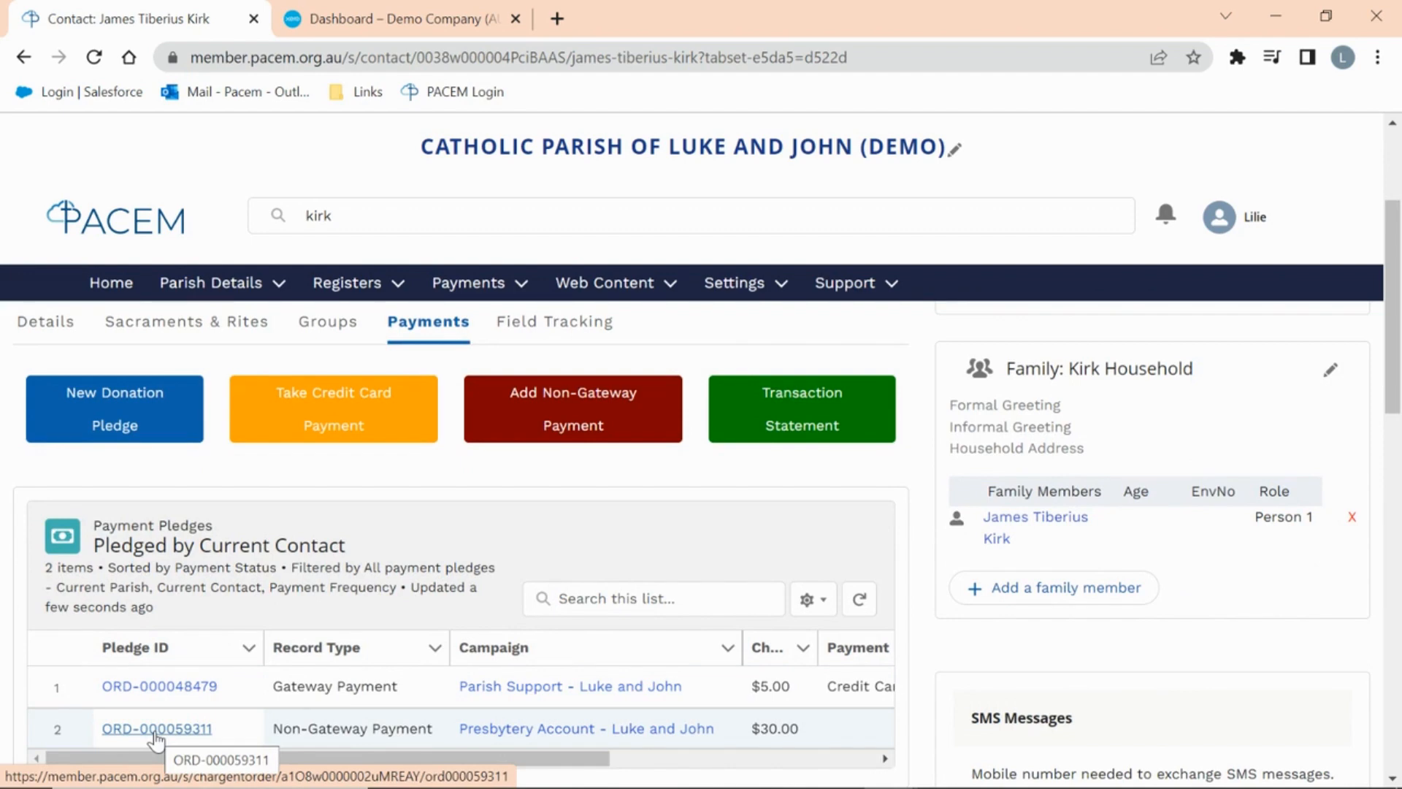
pyautogui.click(156, 728)
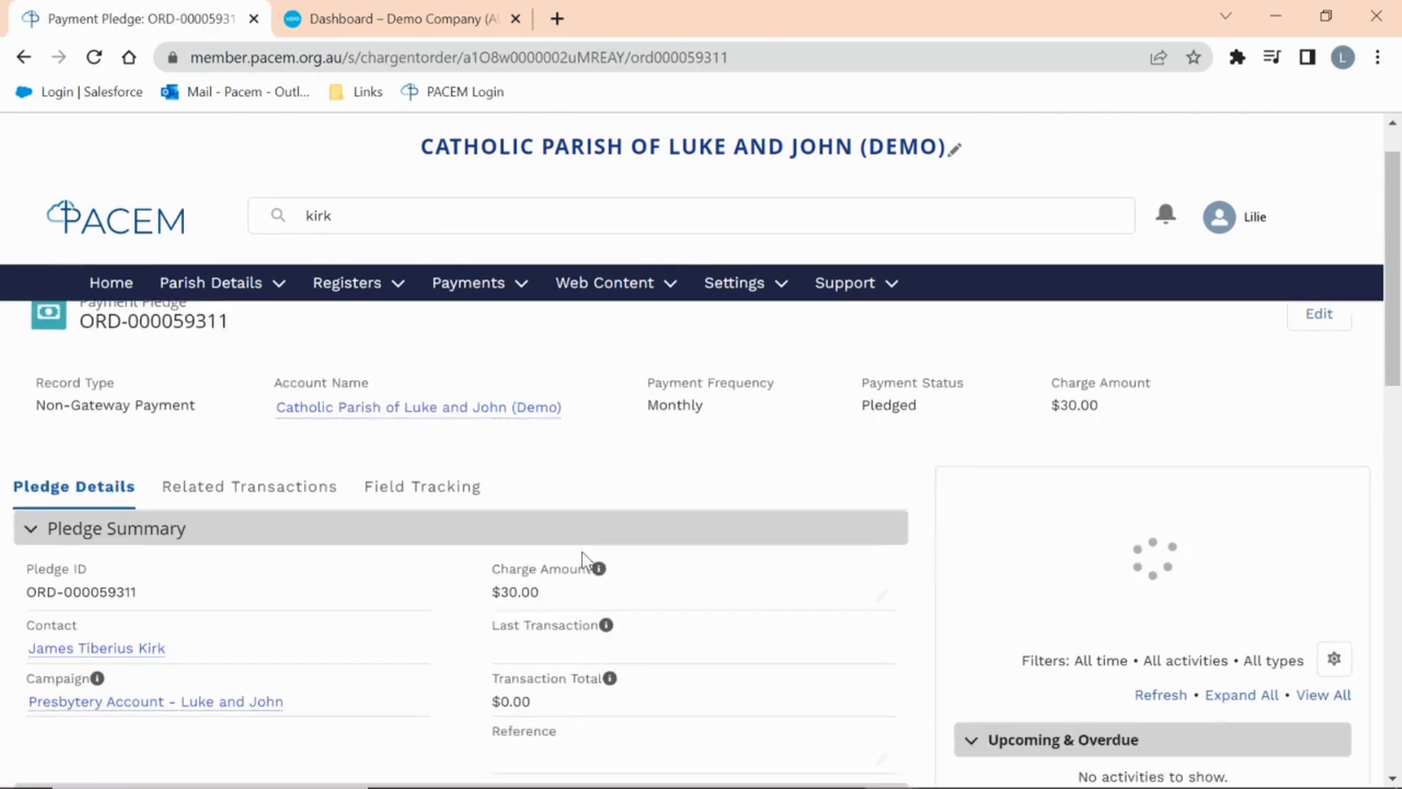
pyautogui.scroll(-1, 582, 553)
pyautogui.scroll(-1, 886, 435)
pyautogui.click(885, 434)
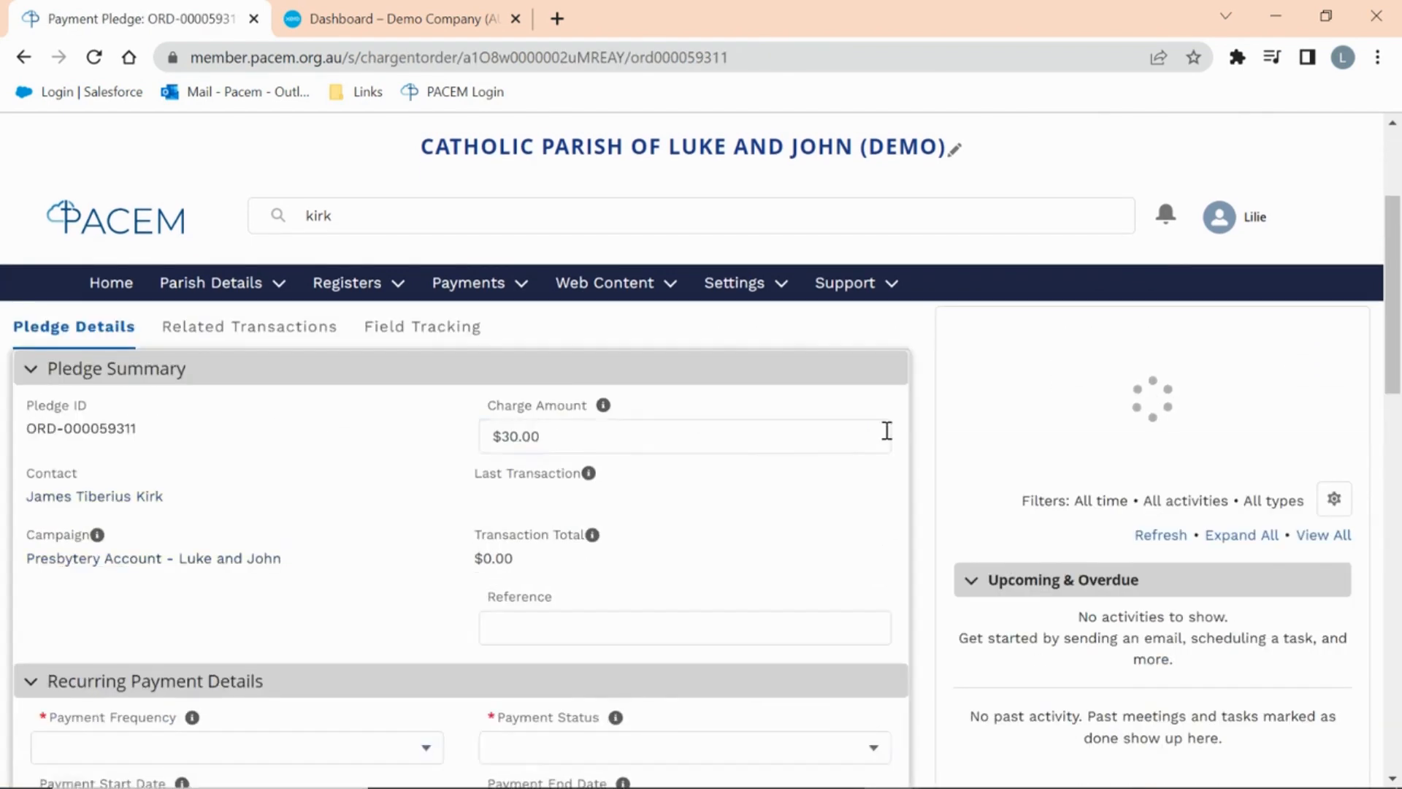
pyautogui.moveTo(672, 447); pyautogui.dragTo(458, 436)
pyautogui.write('15')
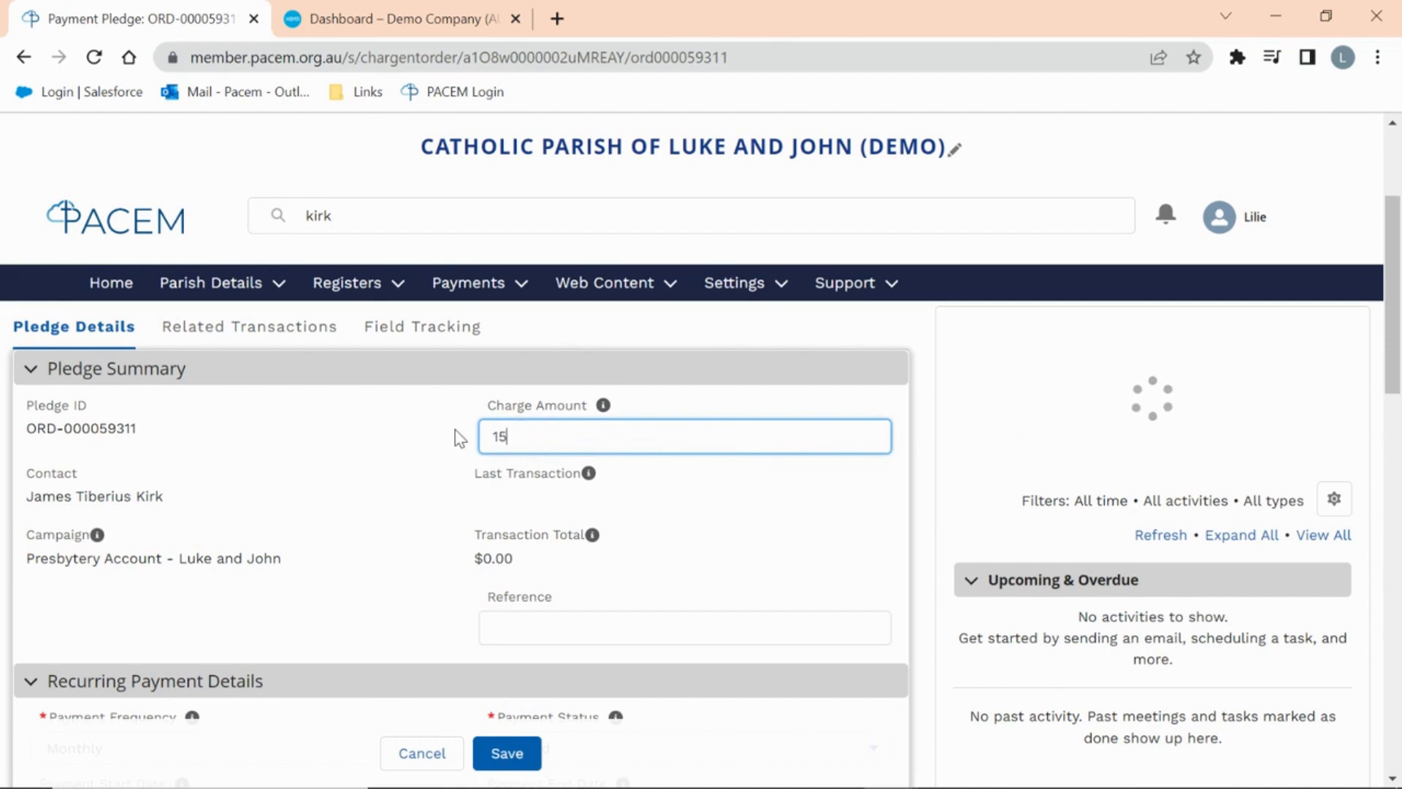
pyautogui.click(400, 507)
# Set the pledge's payment frequency to Fortnightly and save the record
pyautogui.scroll(-3, 396, 499)
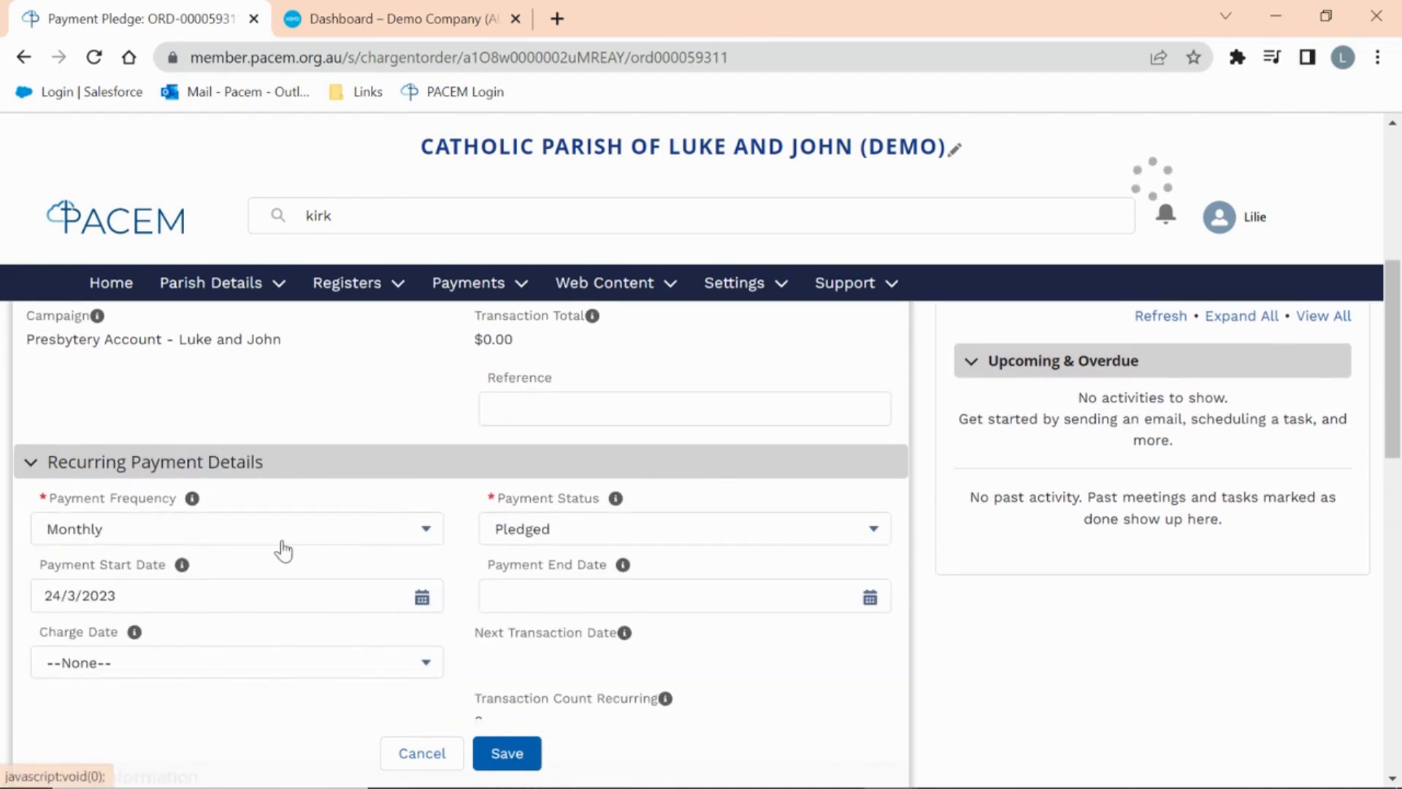
pyautogui.click(410, 539)
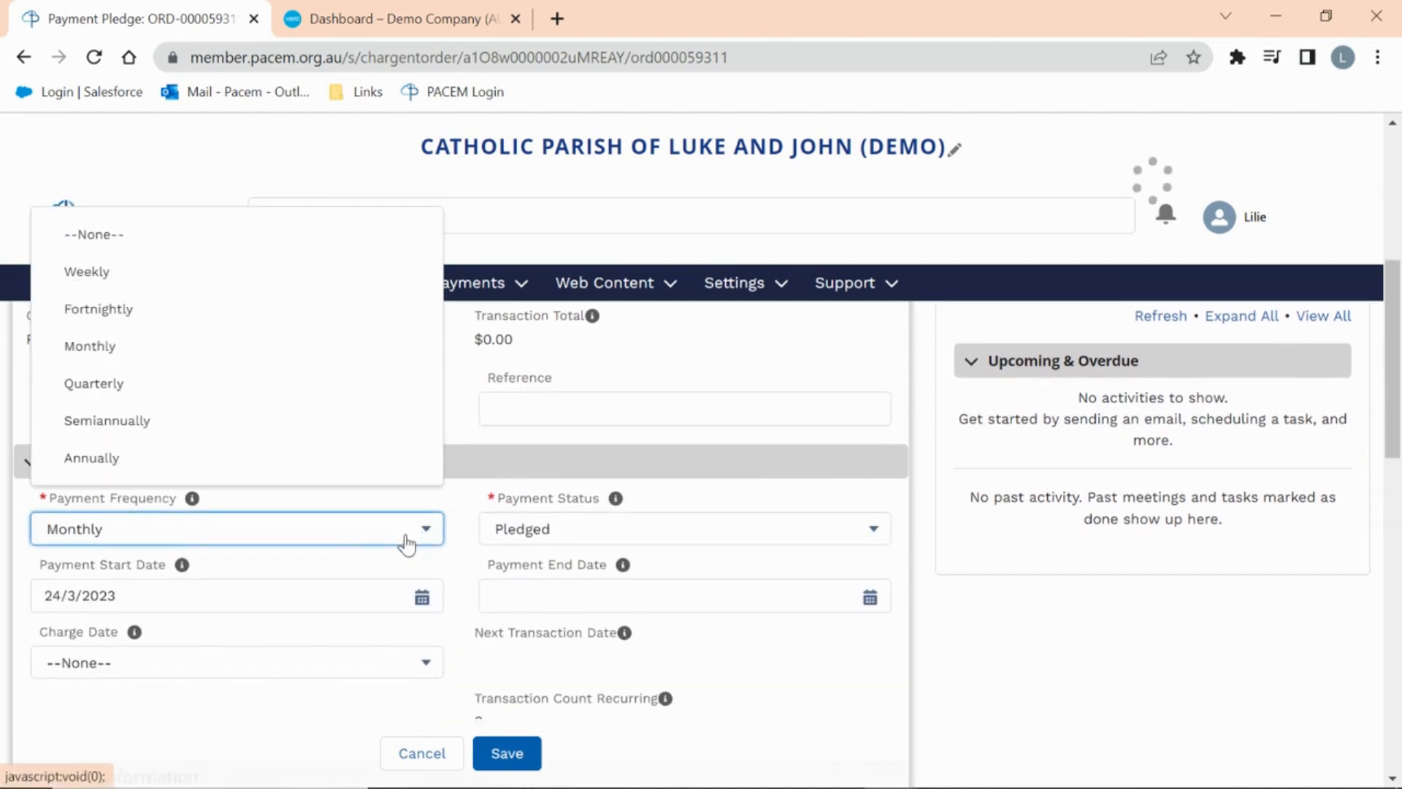
pyautogui.click(132, 327)
pyautogui.click(507, 758)
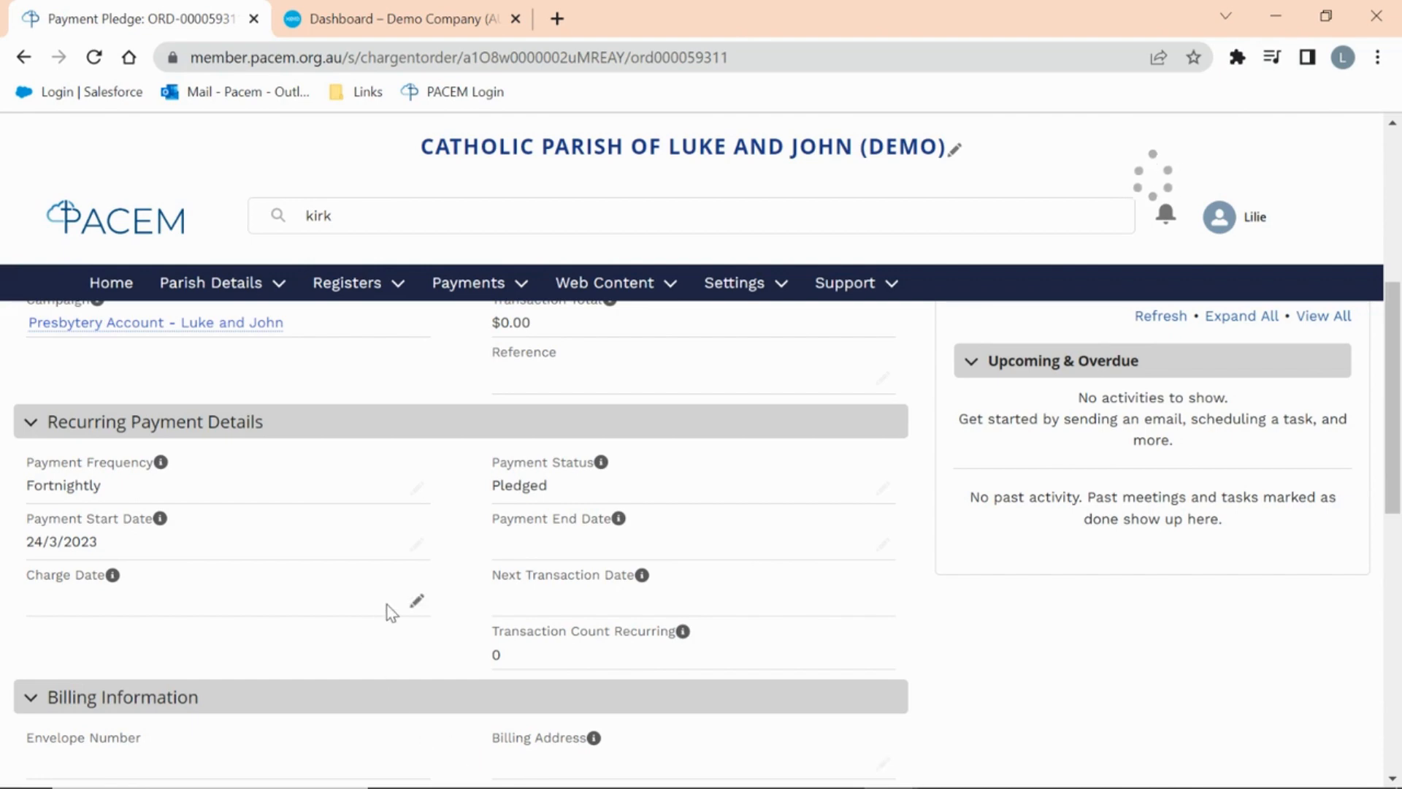
# Change the payment status of the same pledge and save it
pyautogui.click(884, 488)
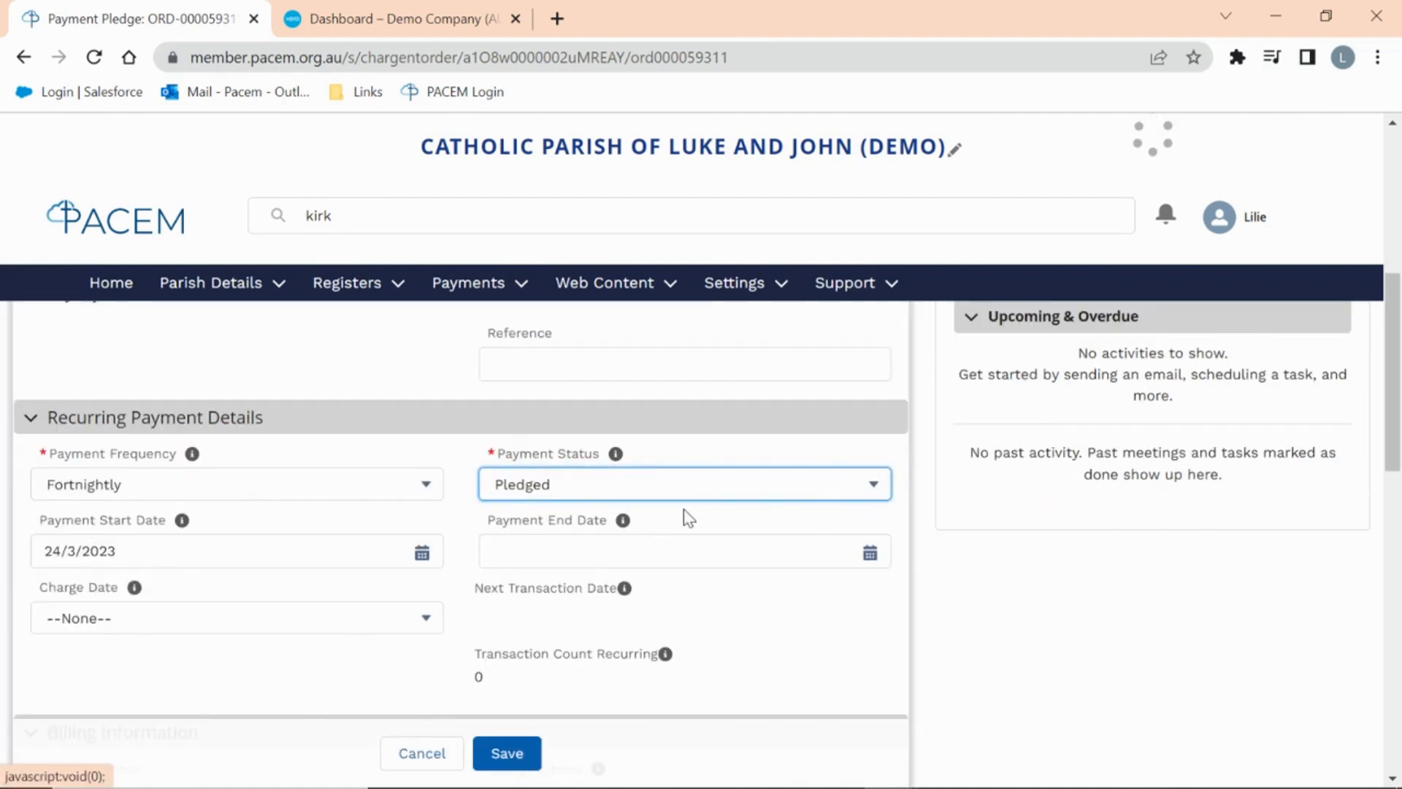
pyautogui.click(627, 491)
pyautogui.click(569, 574)
pyautogui.click(504, 763)
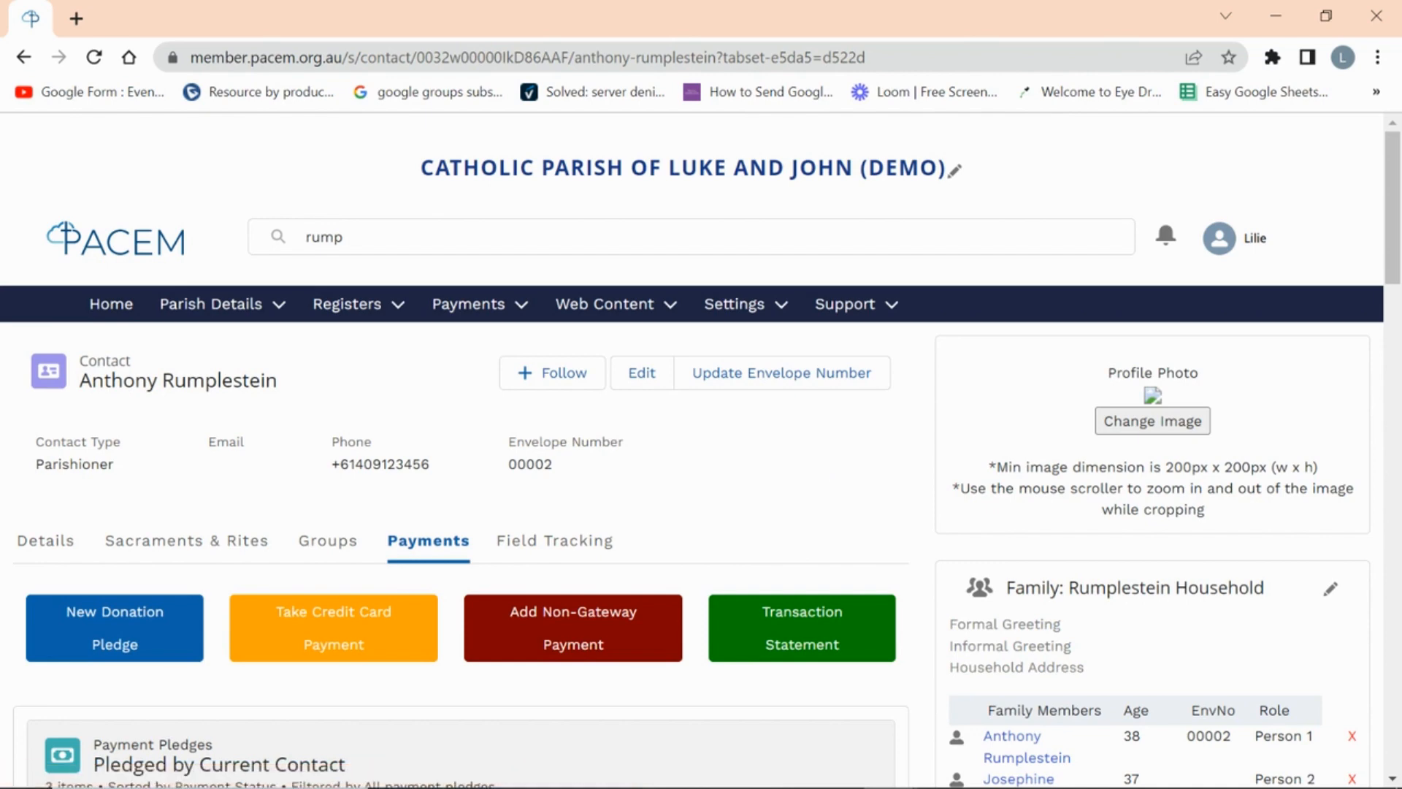
# Open the Sacraments and Rites Register and focus on the date of sacrament column of the current parish's baptisms
pyautogui.click(347, 304)
pyautogui.click(368, 339)
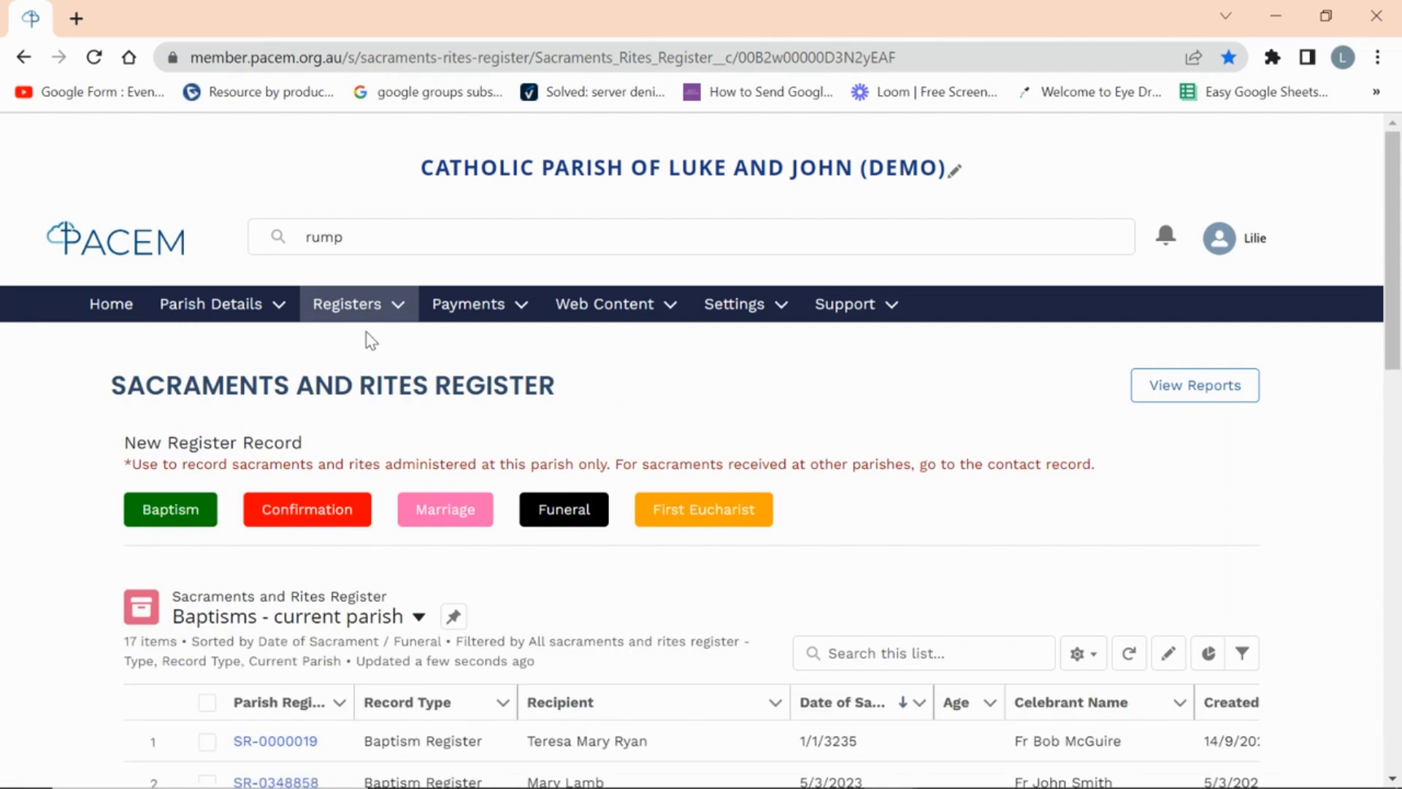
pyautogui.click(845, 703)
pyautogui.scroll(-2, 856, 637)
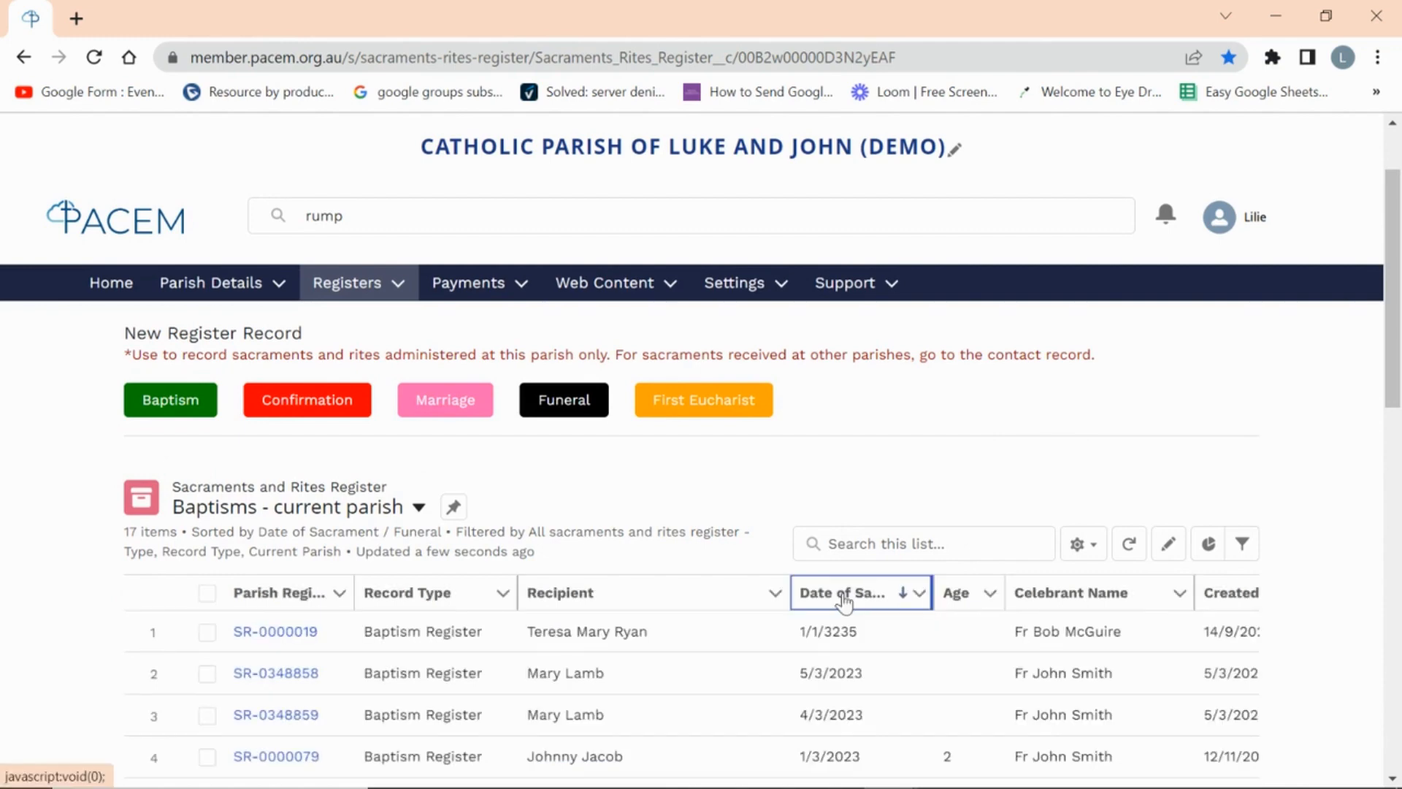
pyautogui.scroll(-2, 909, 526)
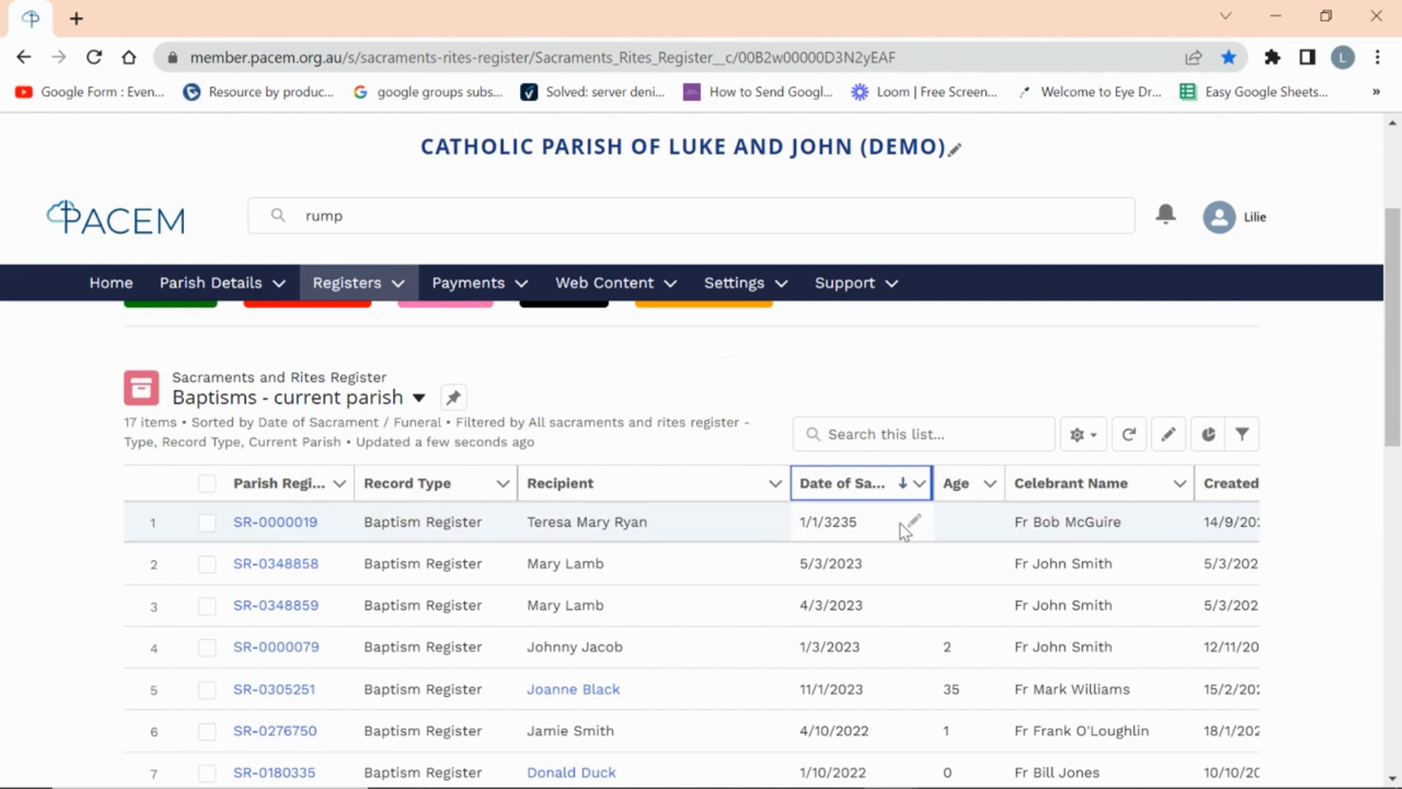
# Set the date of sacrament of the first baptism record to 1/1/2000 and save the list
pyautogui.click(915, 523)
pyautogui.click(915, 523)
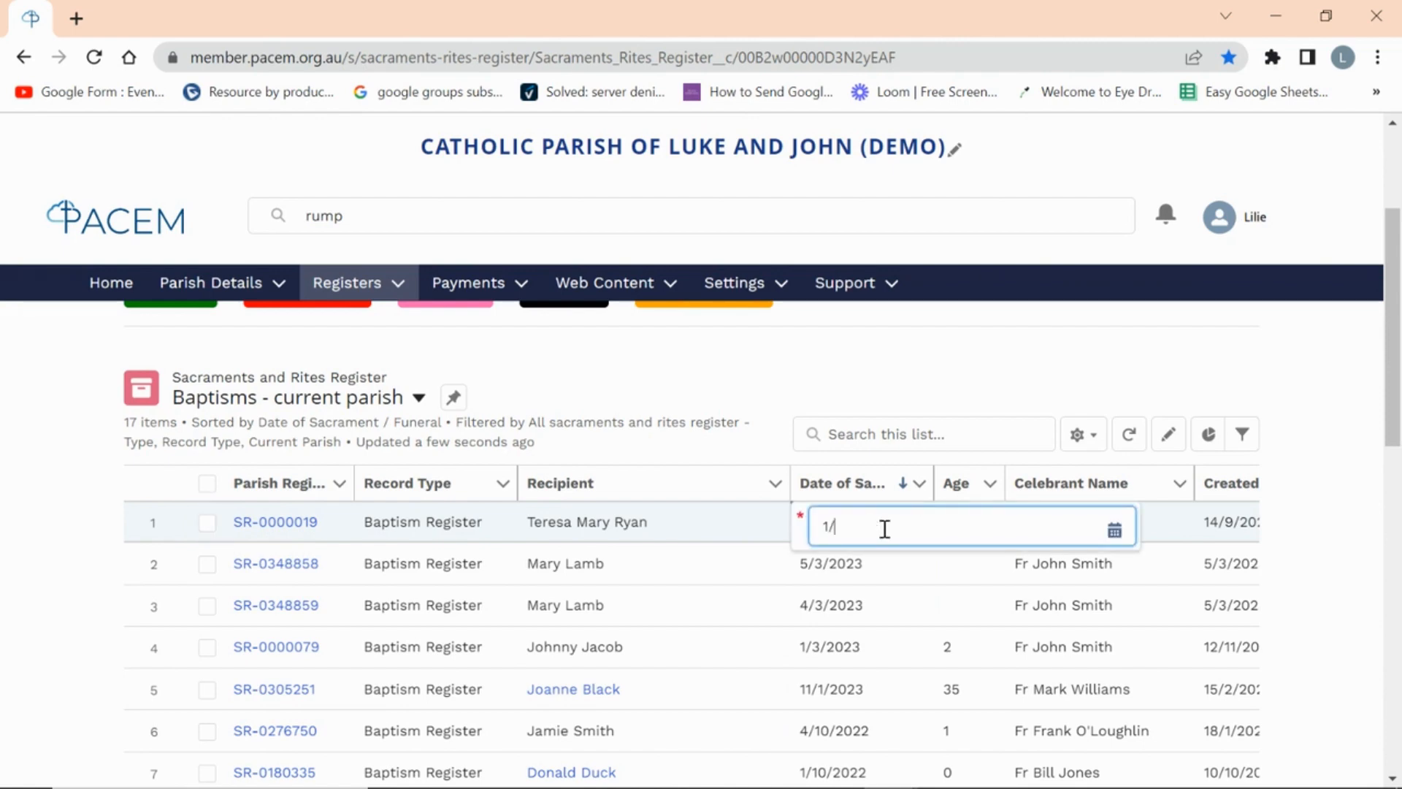
pyautogui.write('000')
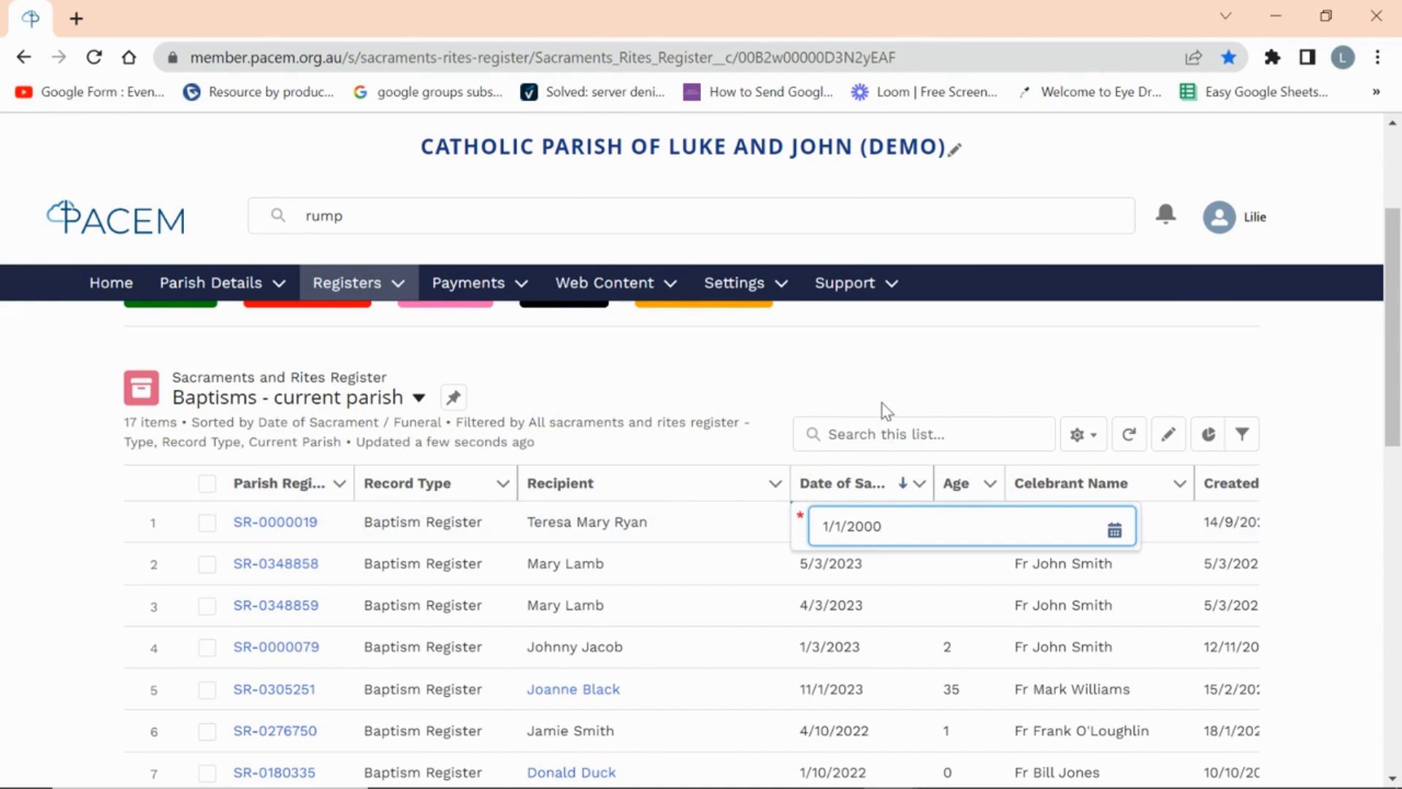
pyautogui.click(898, 388)
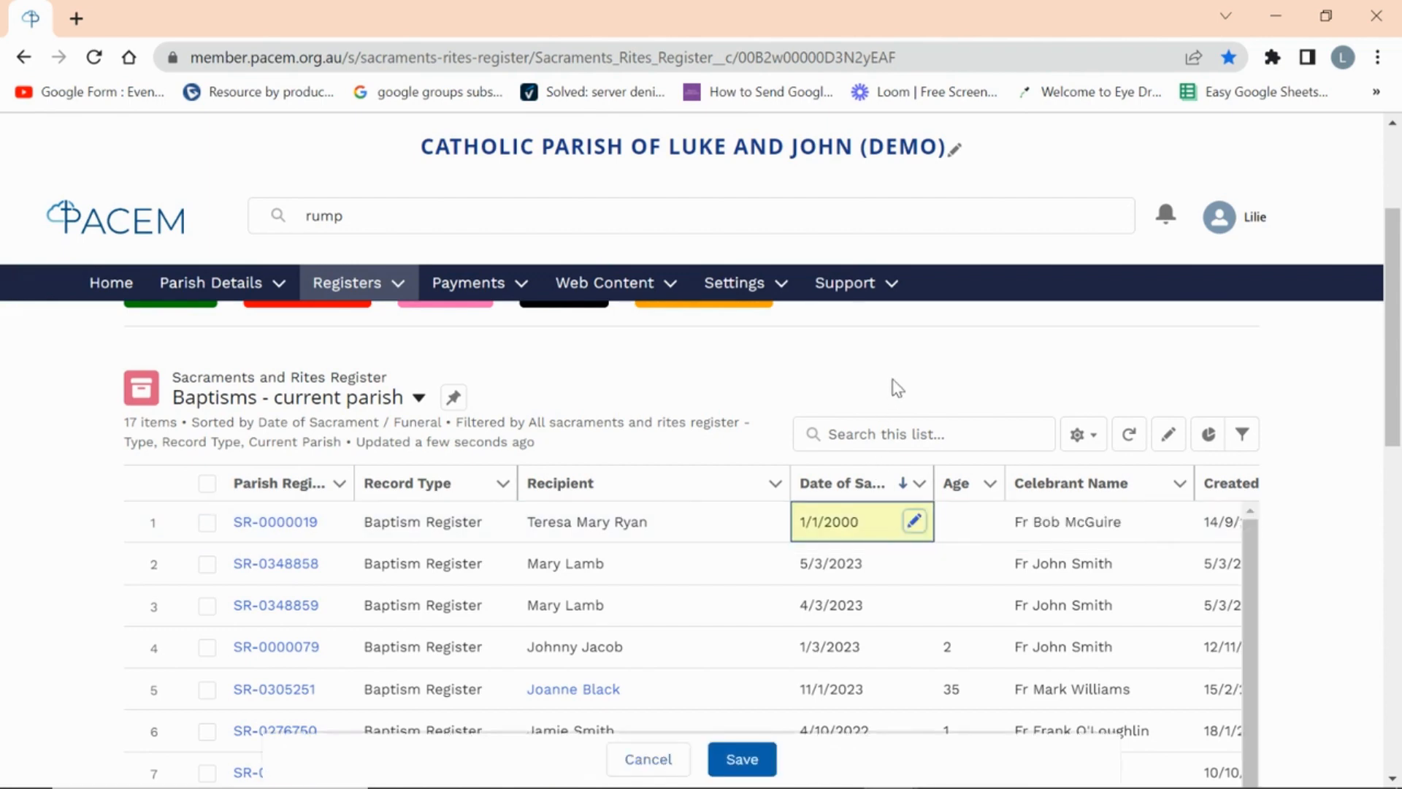
pyautogui.click(742, 760)
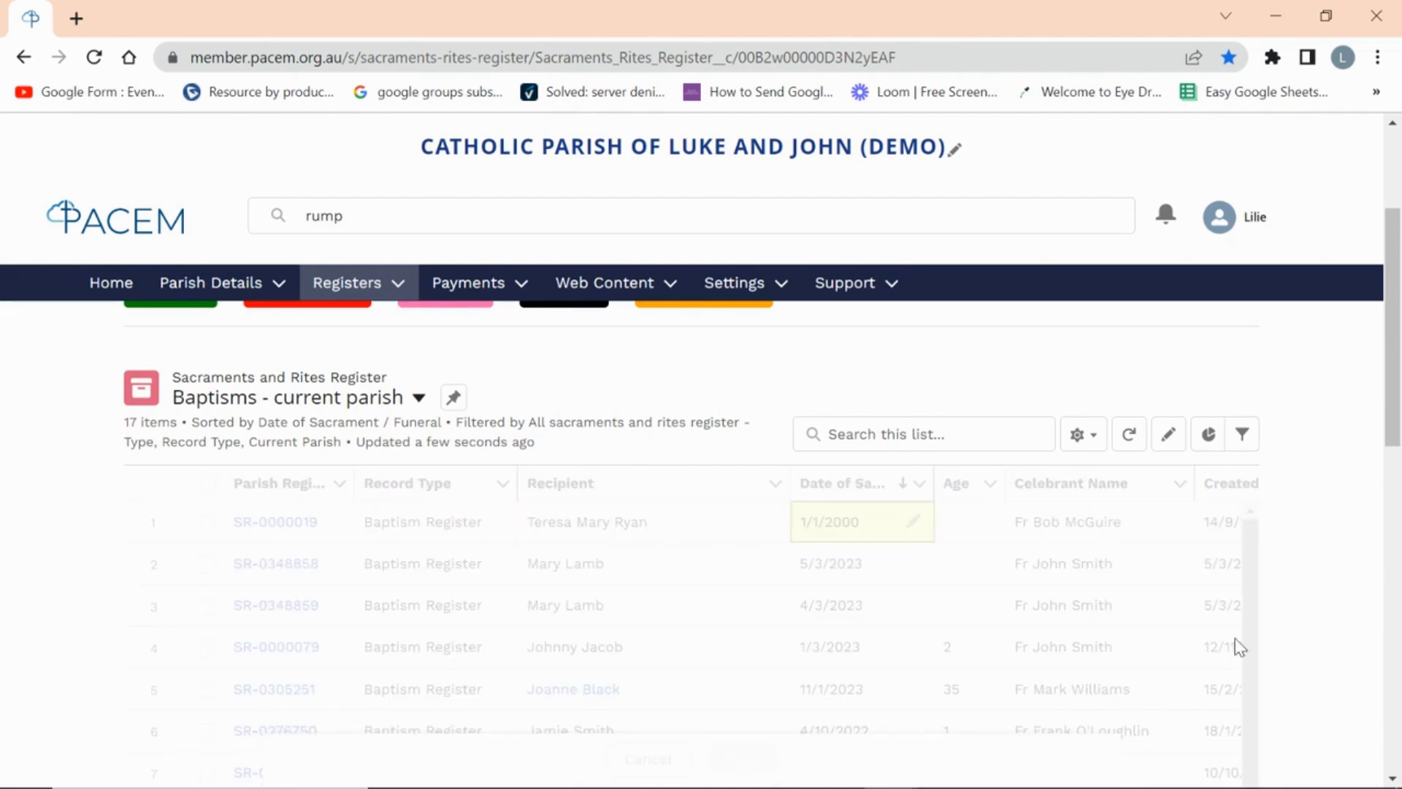
# From the home page, view the full WWCC - Review list and select the first contact's Code of Conduct date
pyautogui.scroll(3, 124, 314)
pyautogui.click(123, 307)
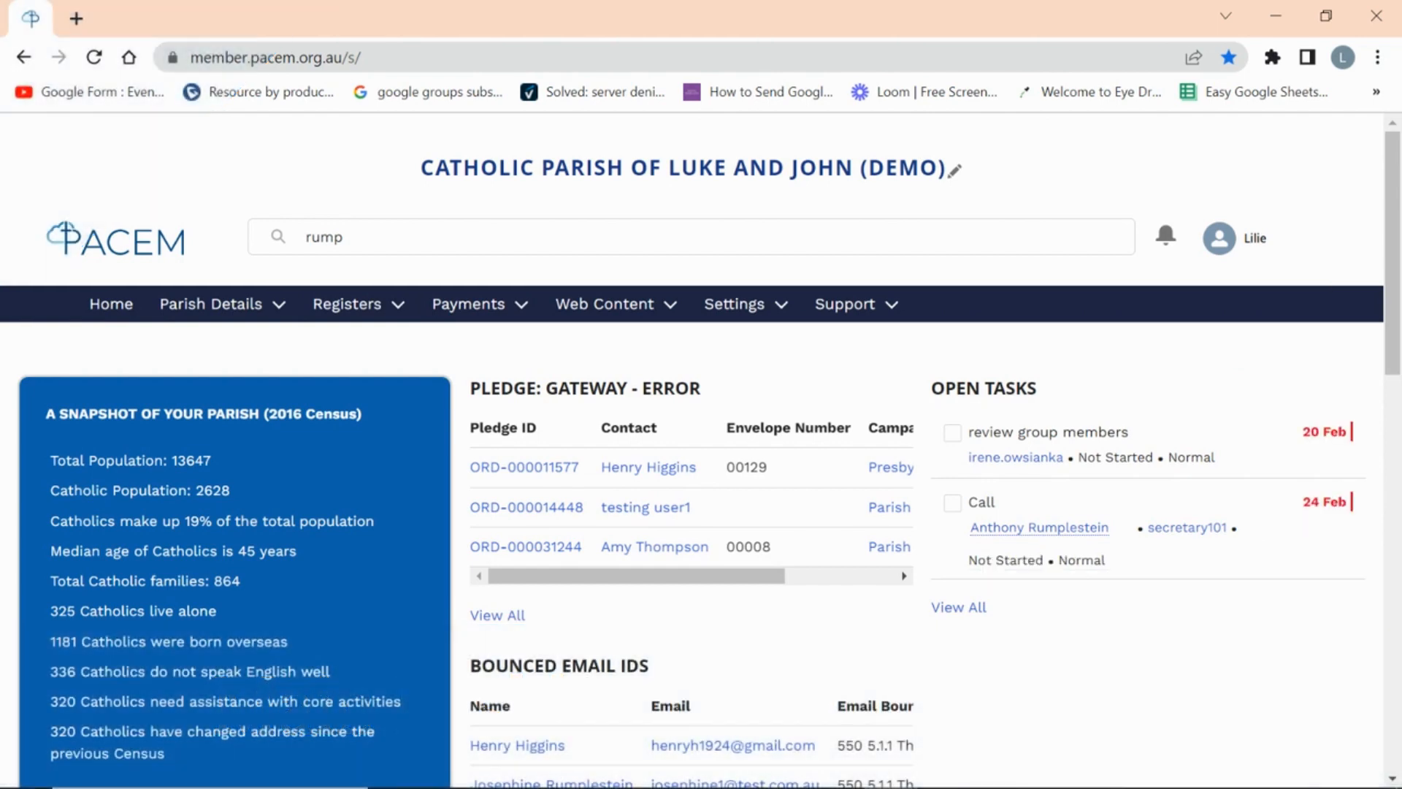
pyautogui.scroll(-5, 953, 505)
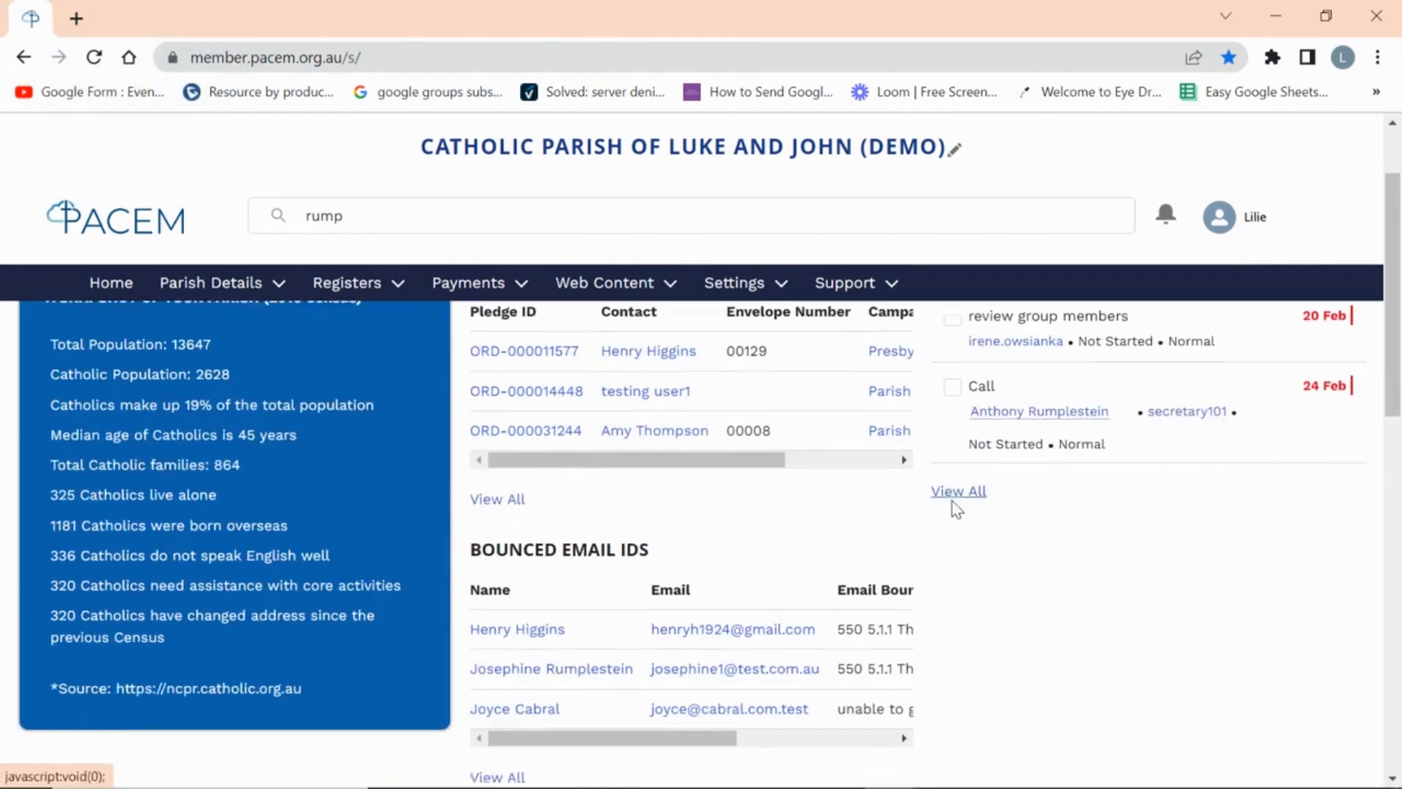
pyautogui.scroll(-2, 956, 509)
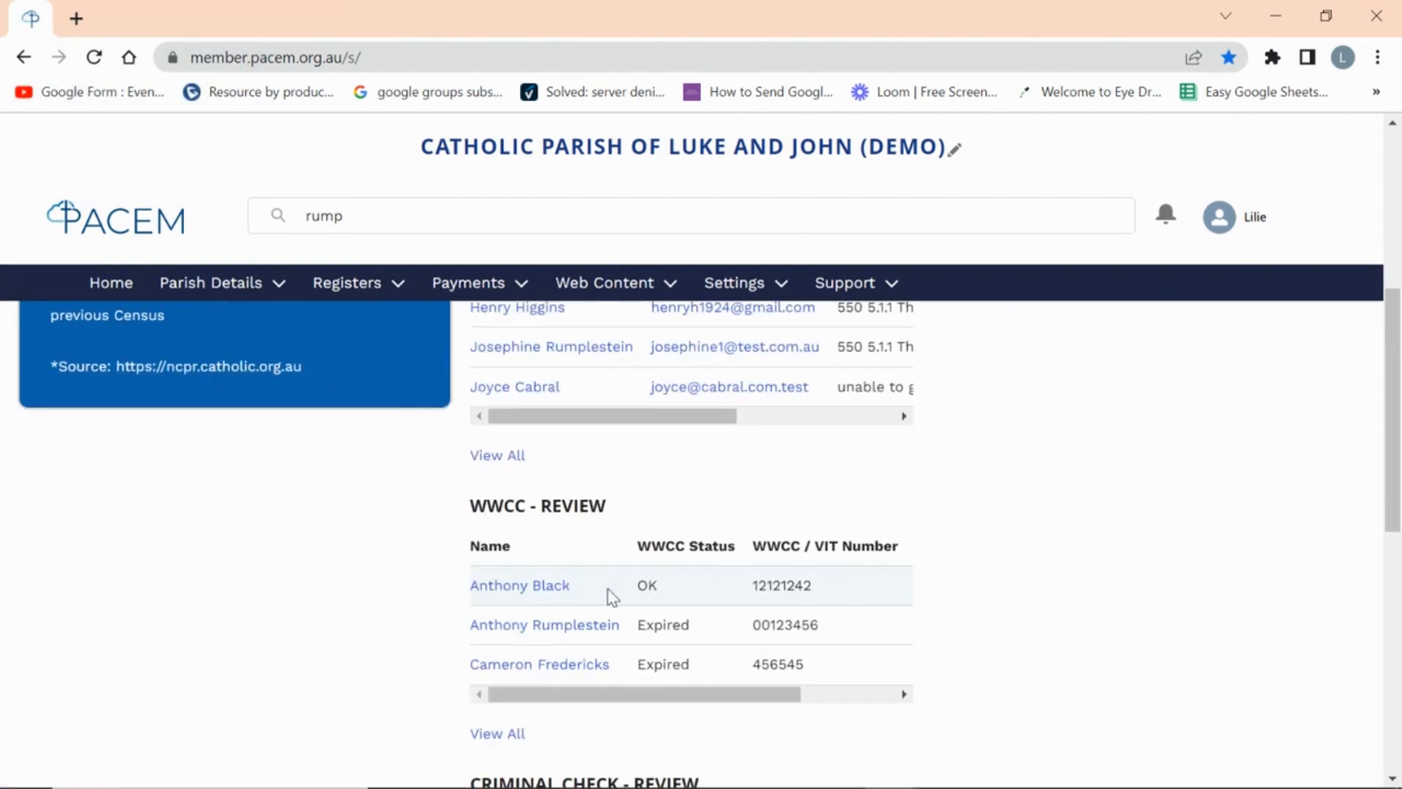
pyautogui.click(511, 735)
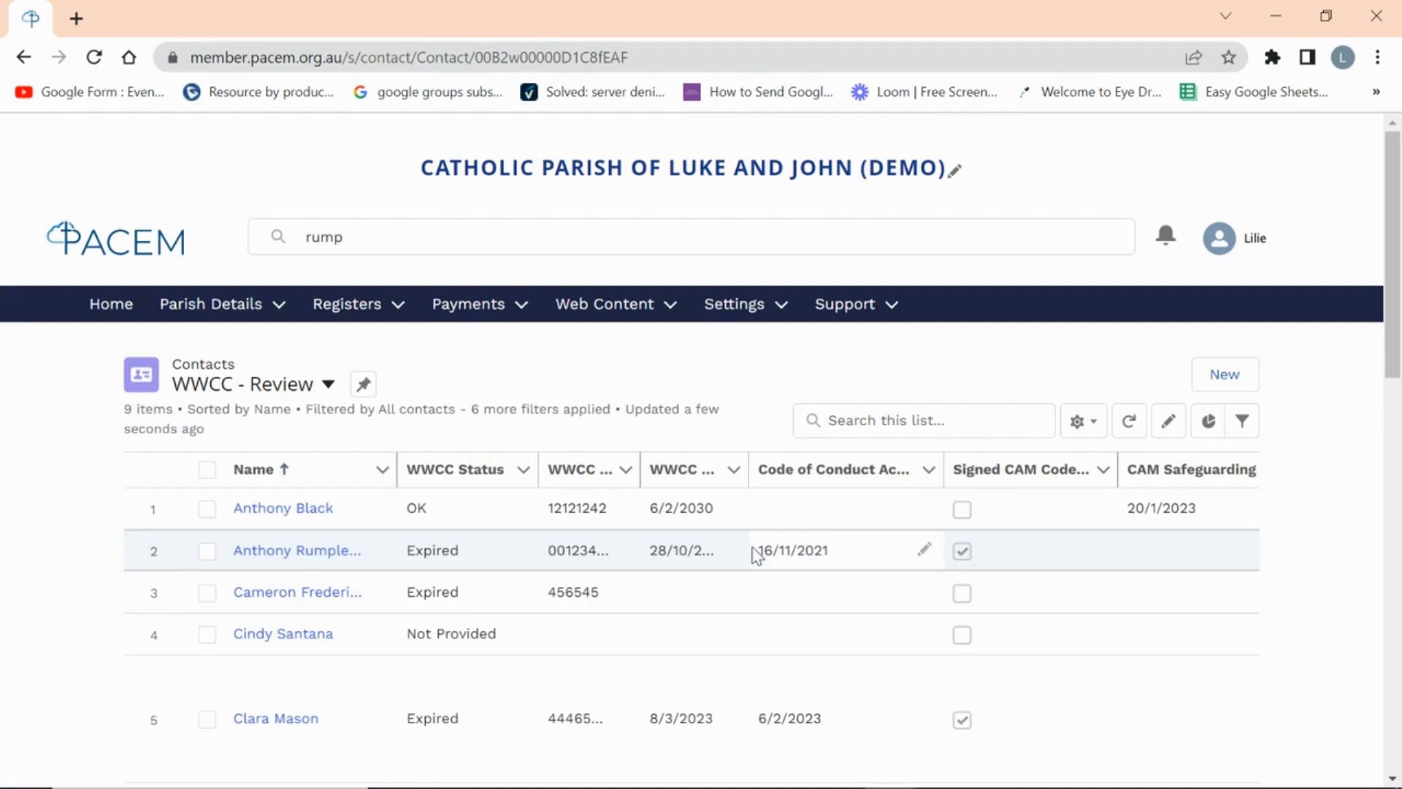
pyautogui.click(925, 509)
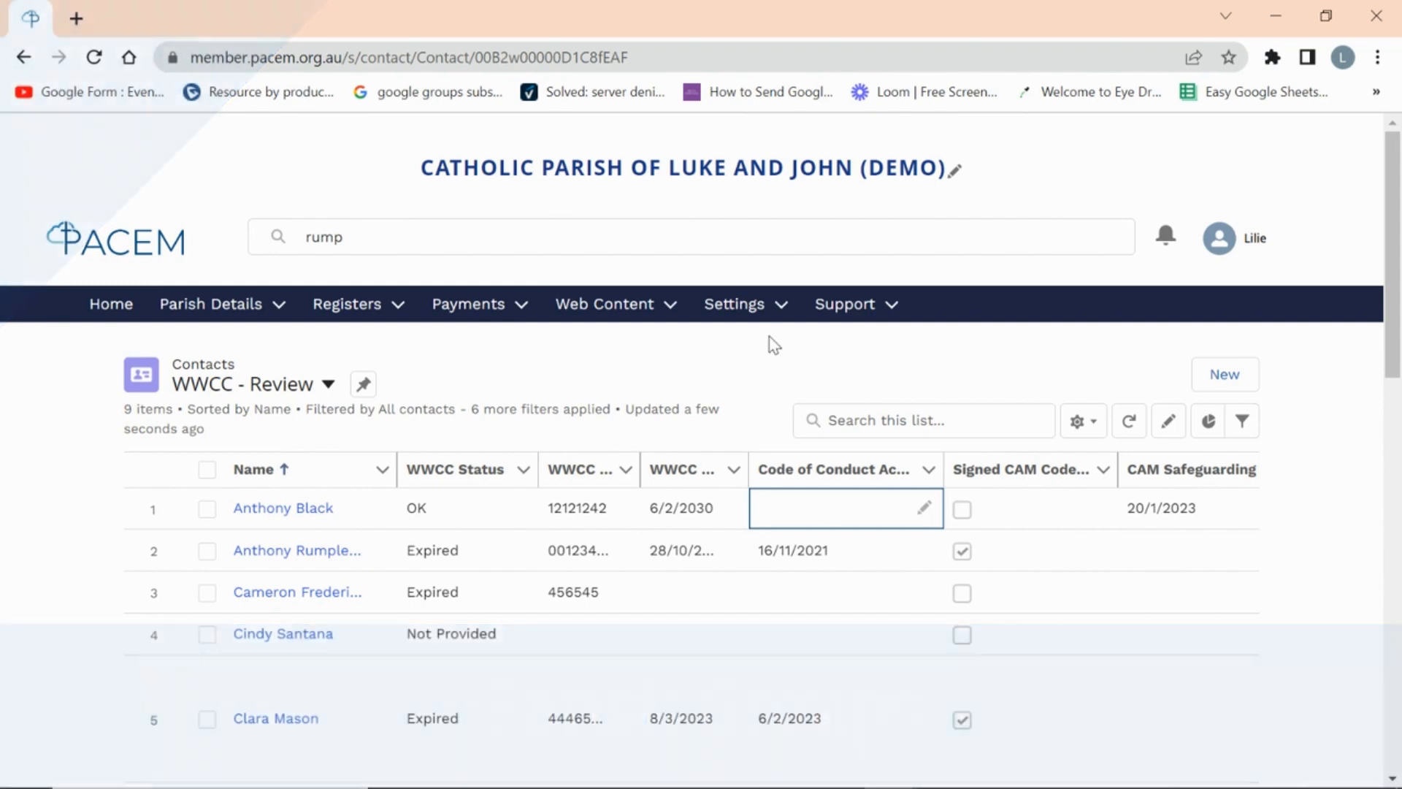
# Go to the parish groups and open the Alpha group from the active ones
pyautogui.click(212, 304)
pyautogui.click(218, 377)
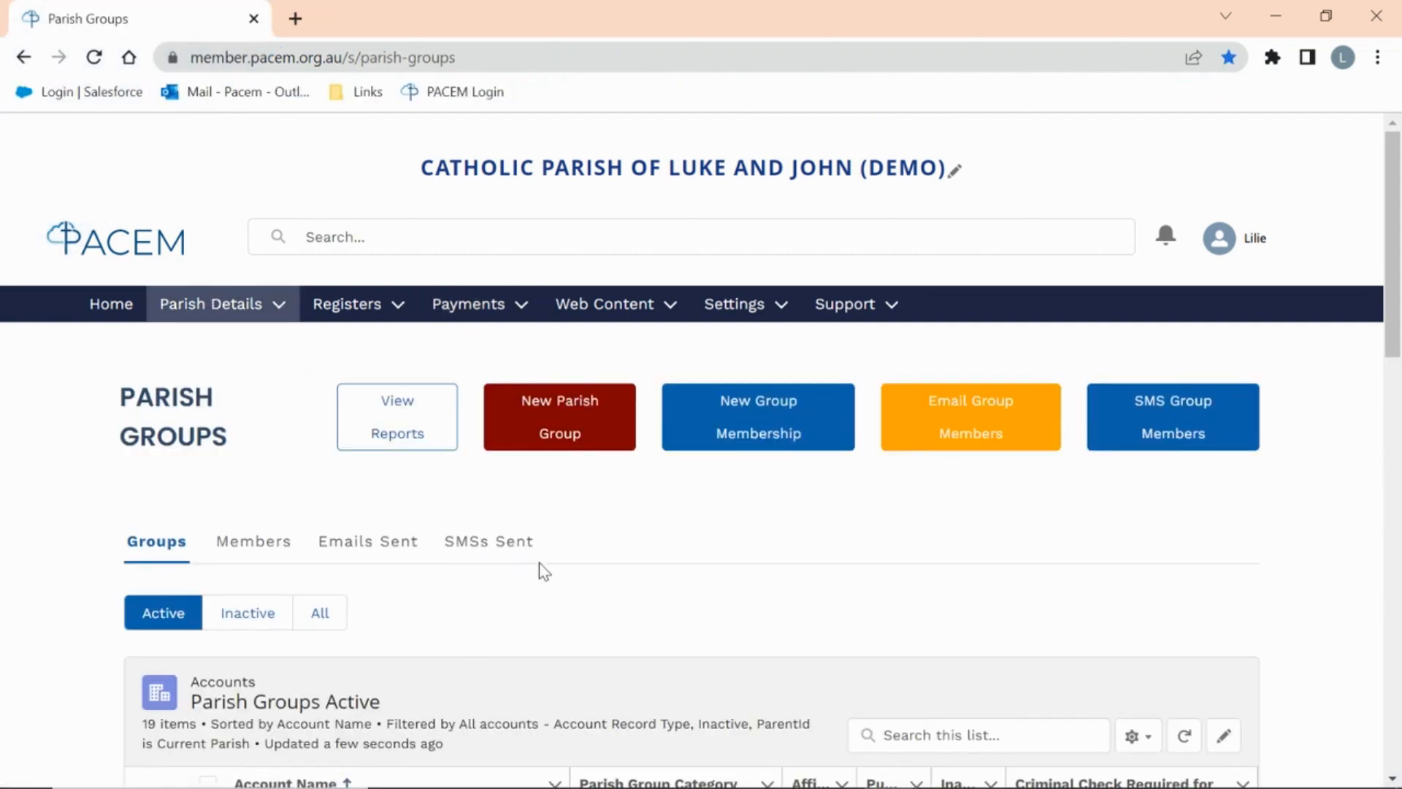
pyautogui.scroll(-3, 577, 571)
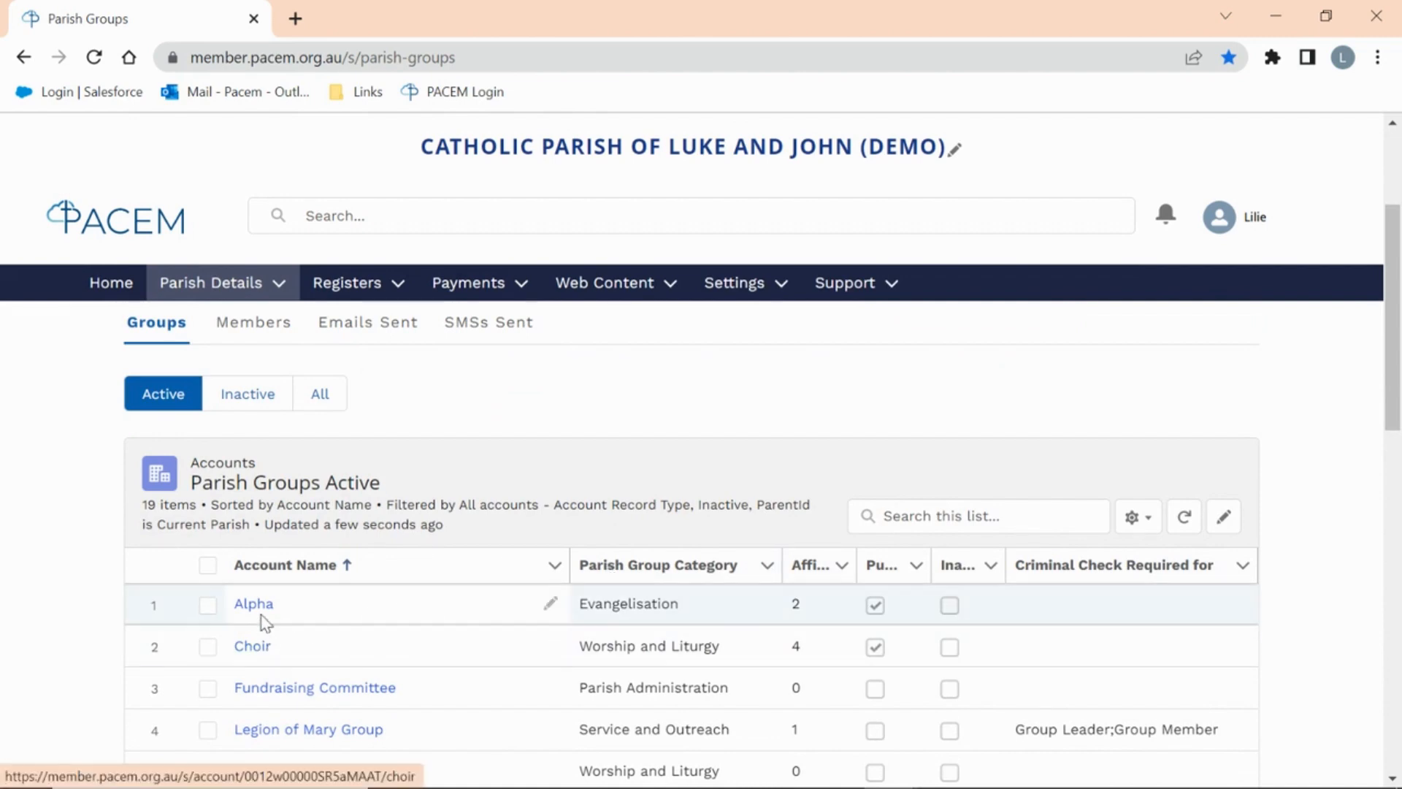
pyautogui.click(256, 613)
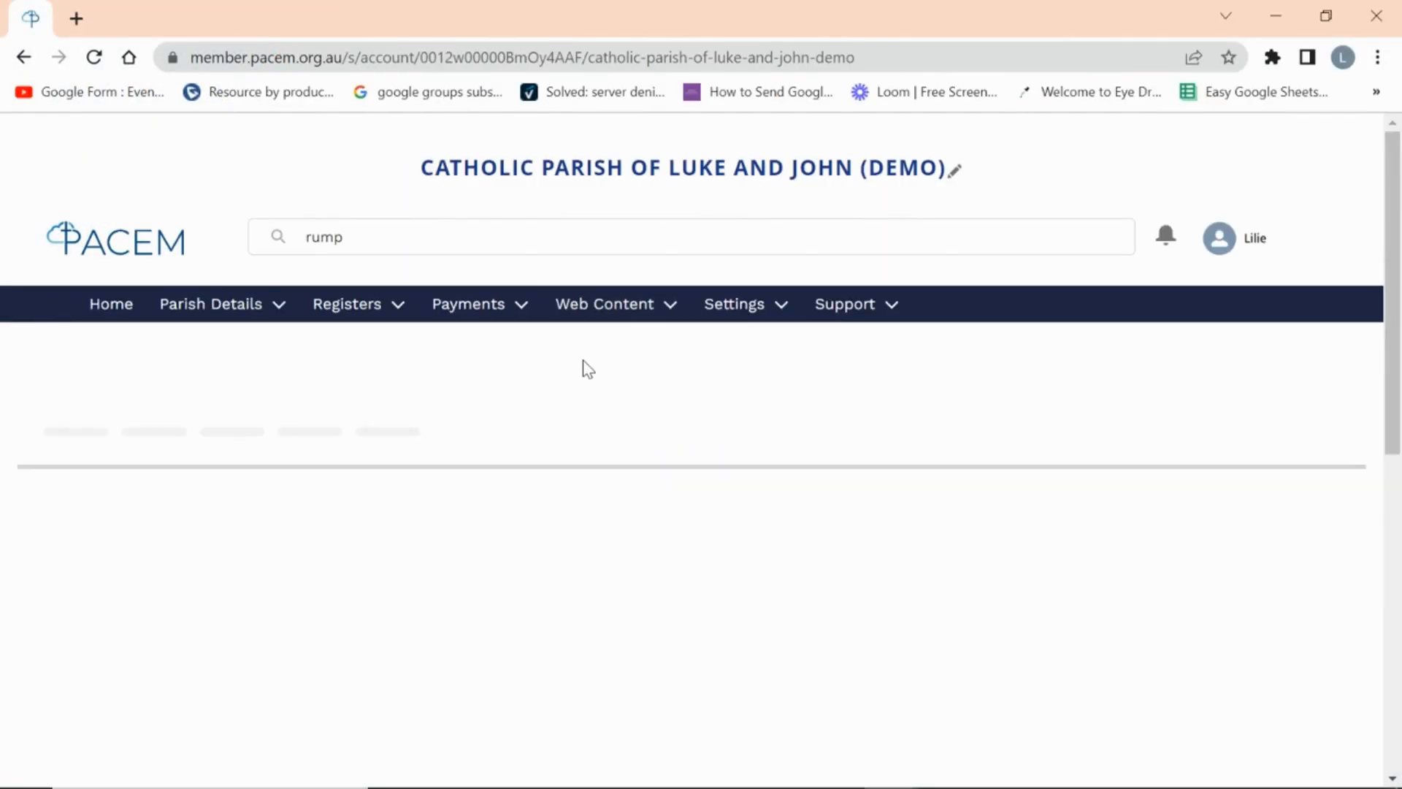
pyautogui.scroll(-1, 837, 485)
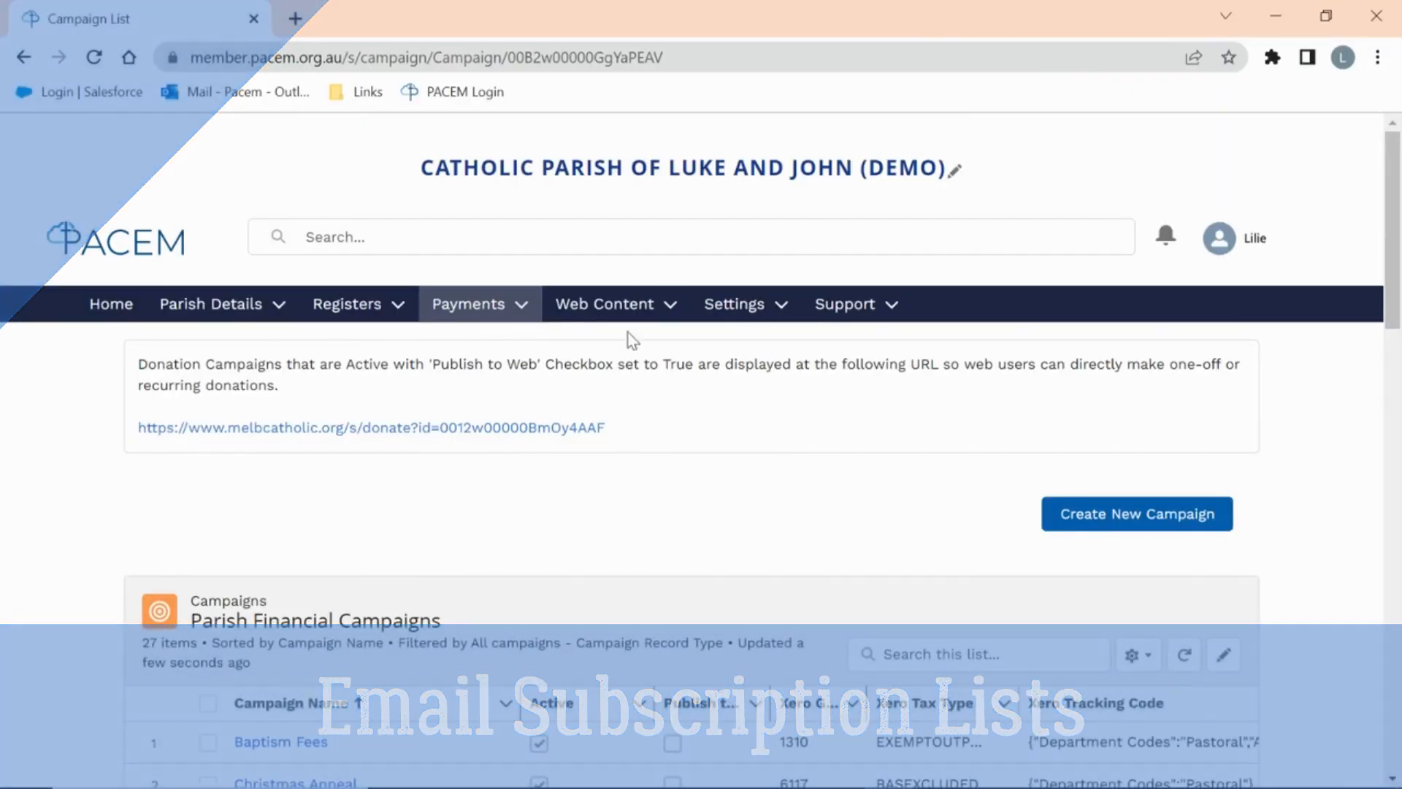
# In the subscription email campaigns, mark Parish Newsletter - Luke and John as active and save the change
pyautogui.click(609, 313)
pyautogui.click(626, 411)
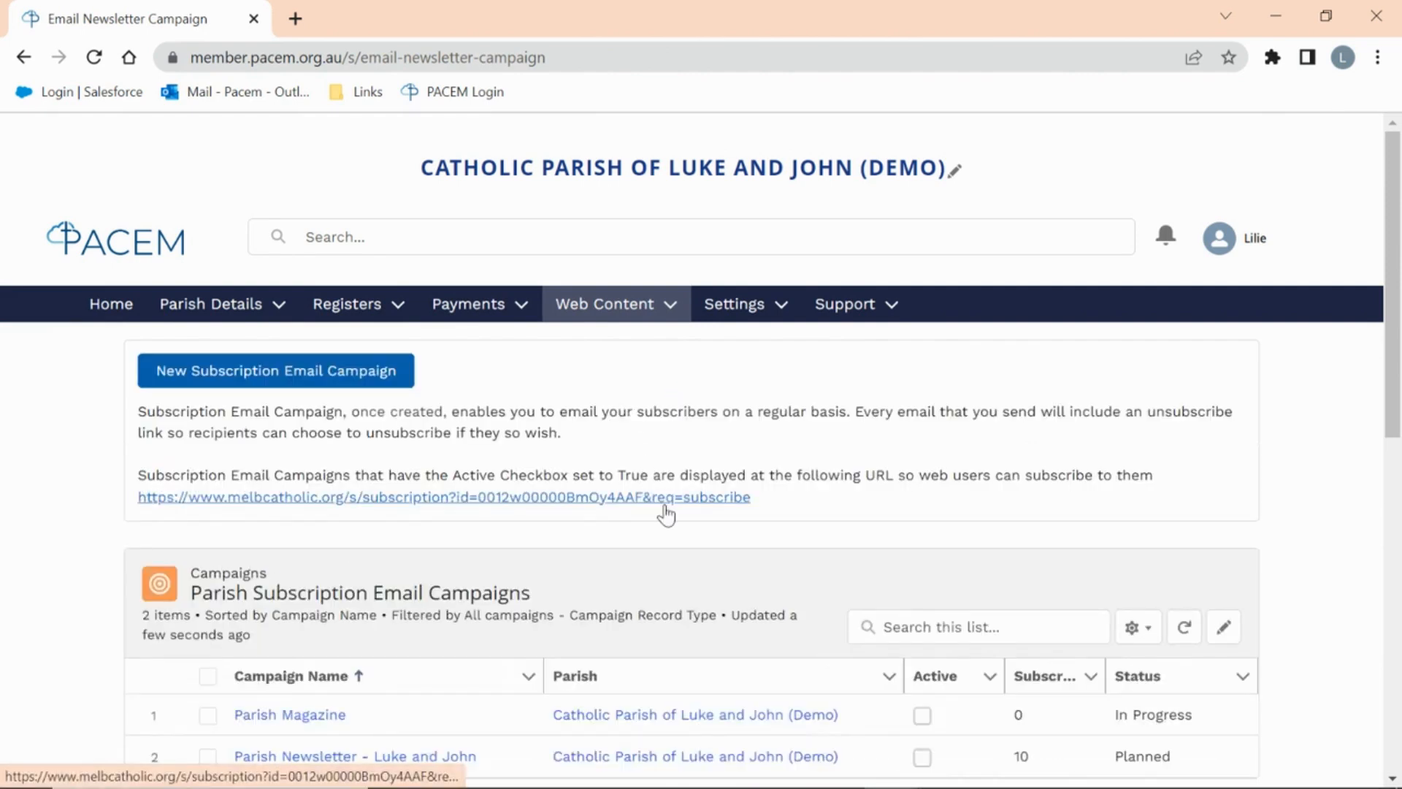
pyautogui.scroll(-1, 686, 570)
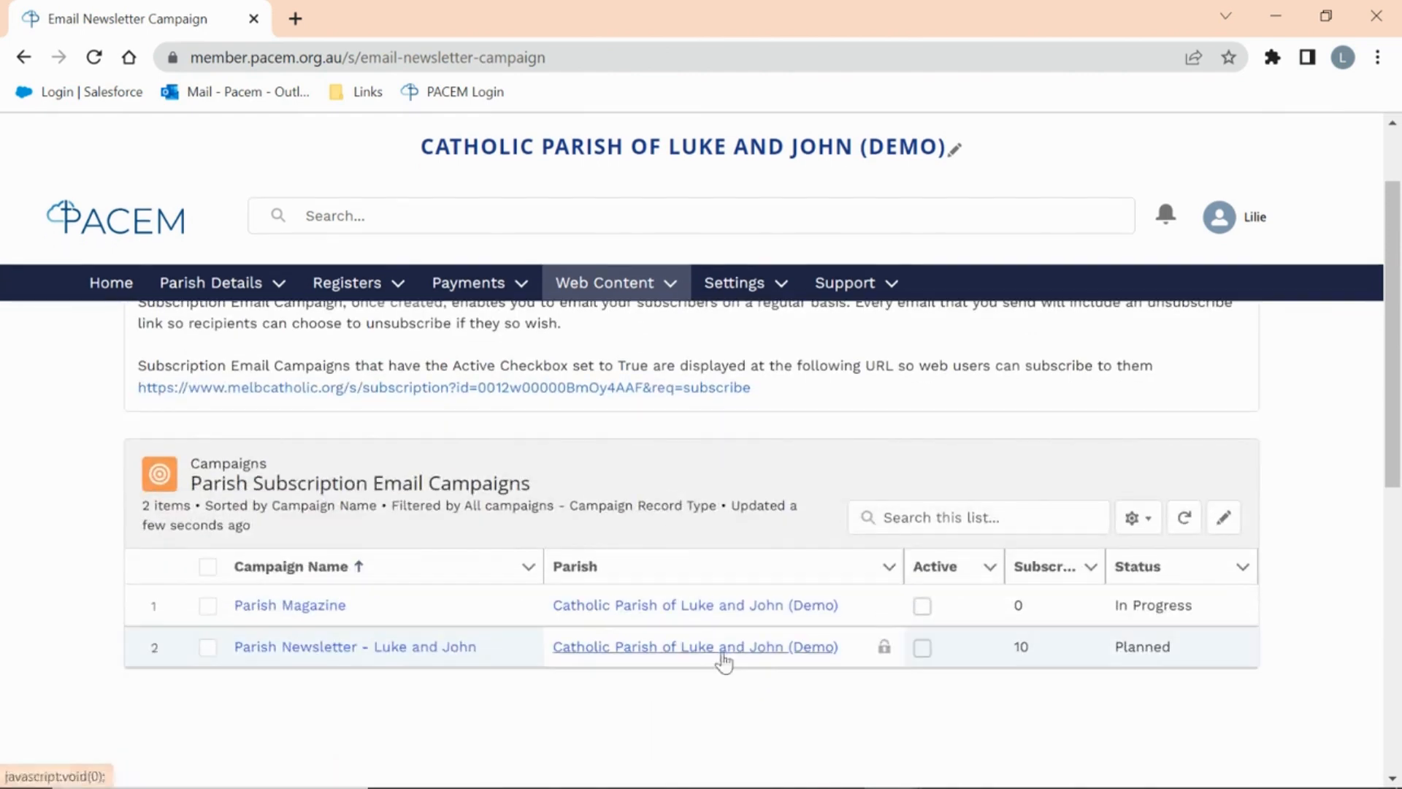
pyautogui.click(986, 649)
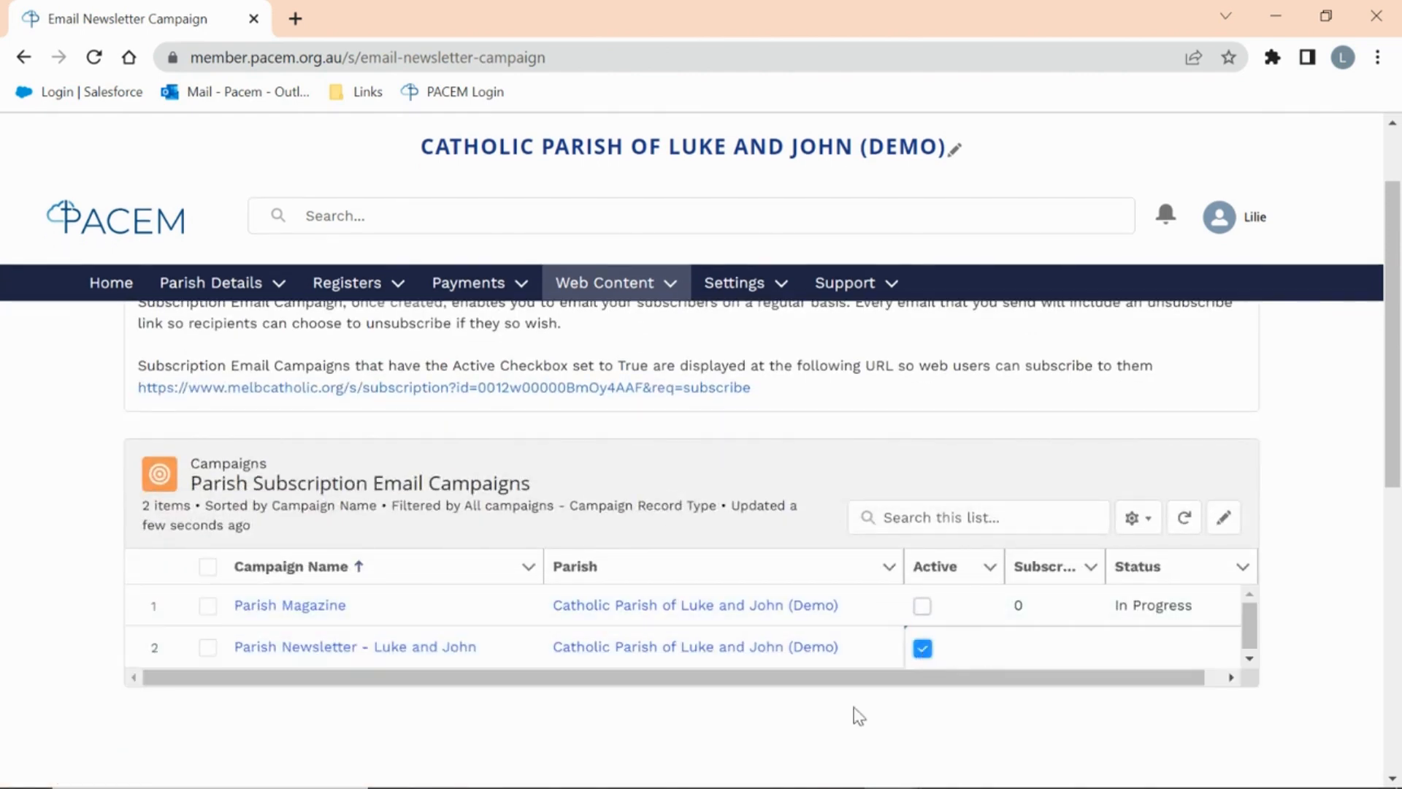
pyautogui.click(748, 700)
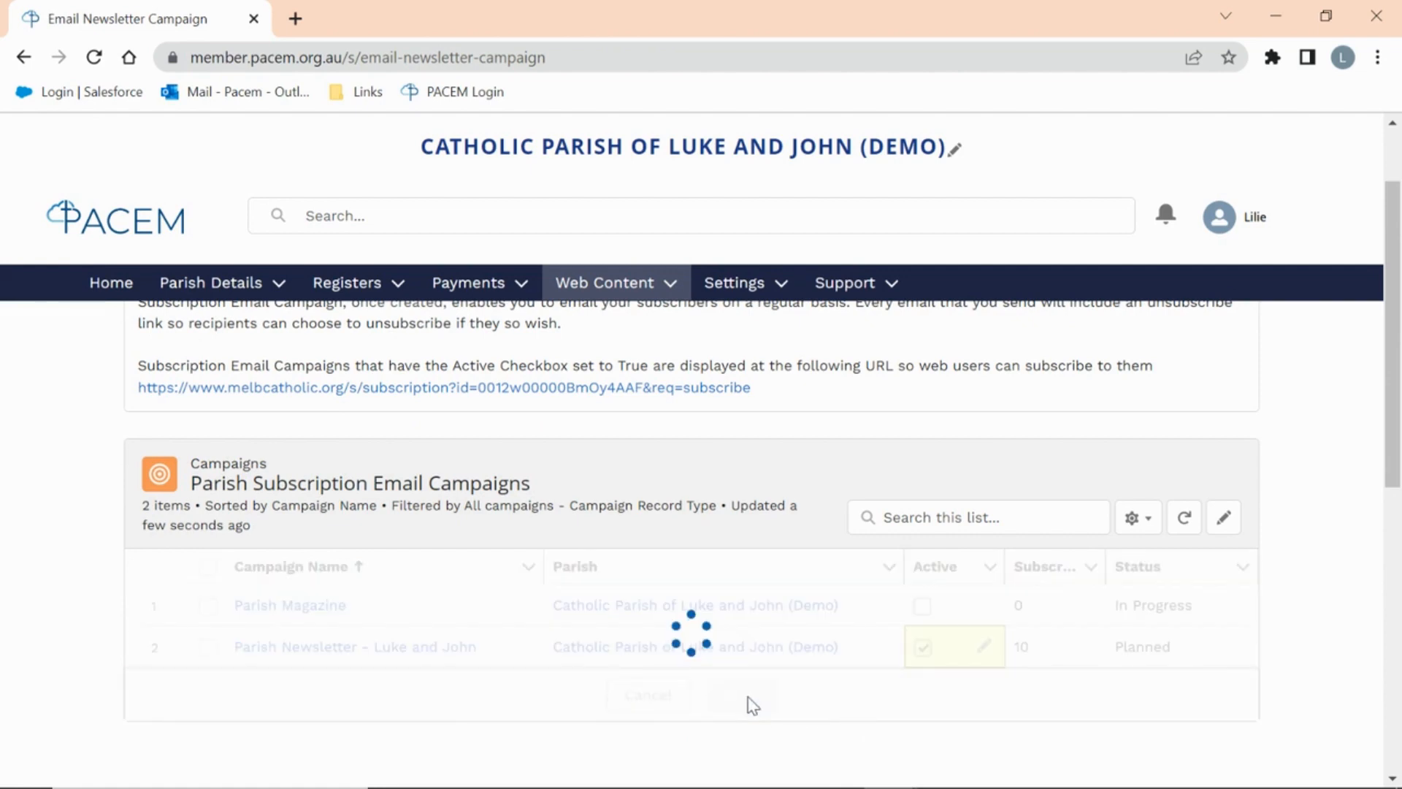
pyautogui.scroll(1, 745, 642)
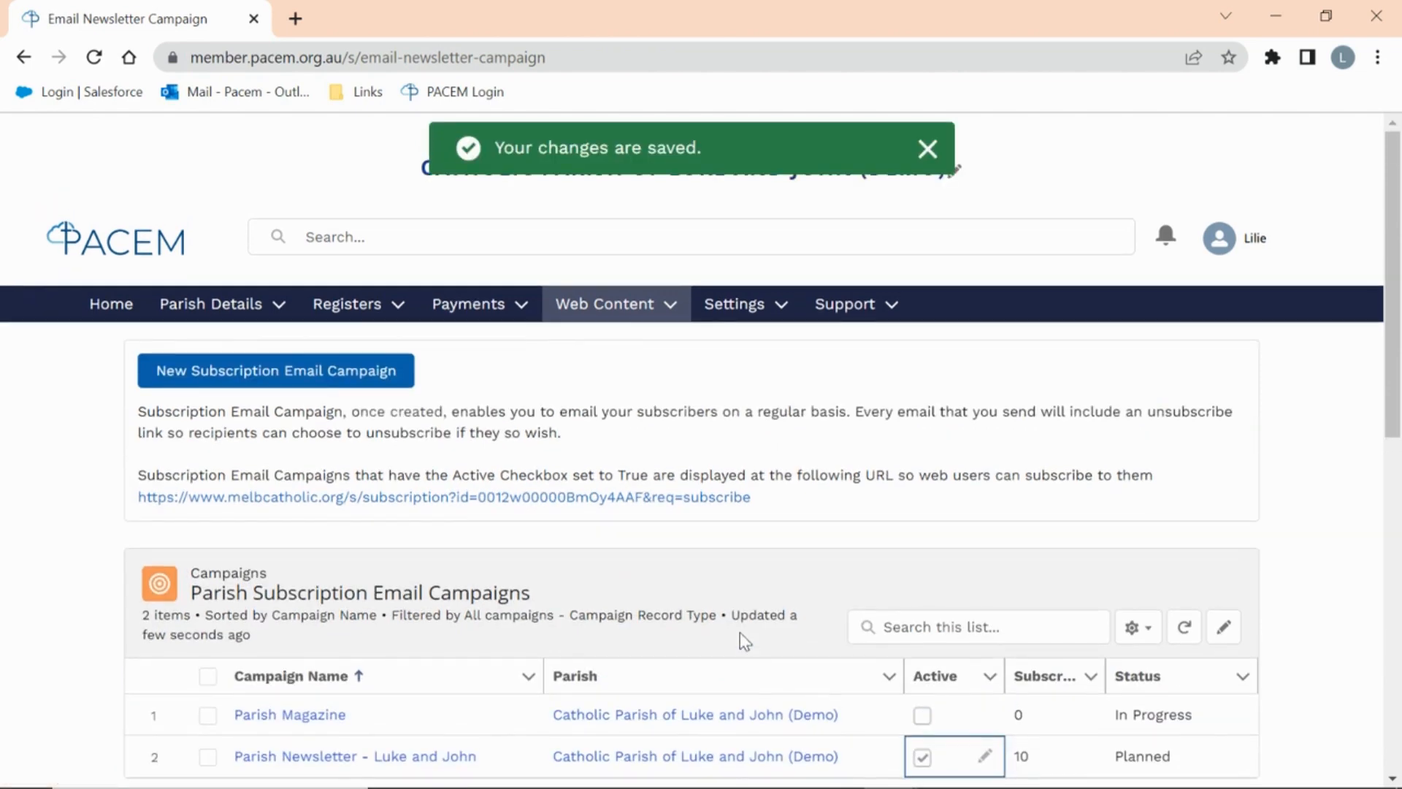
# Open the parish home page record, follow its PACEM website link and find the Parish Bulletins section on the public site
pyautogui.click(604, 306)
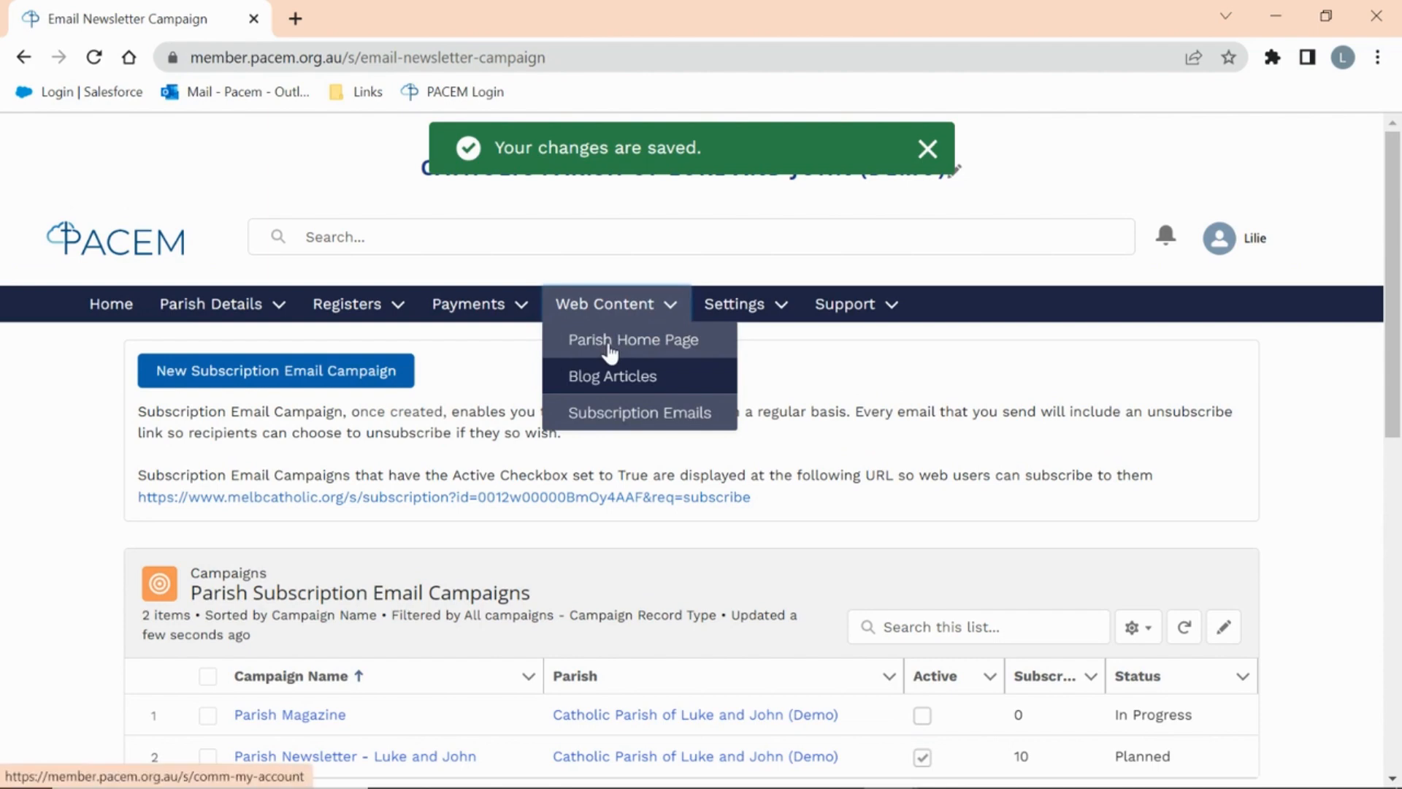
pyautogui.click(610, 344)
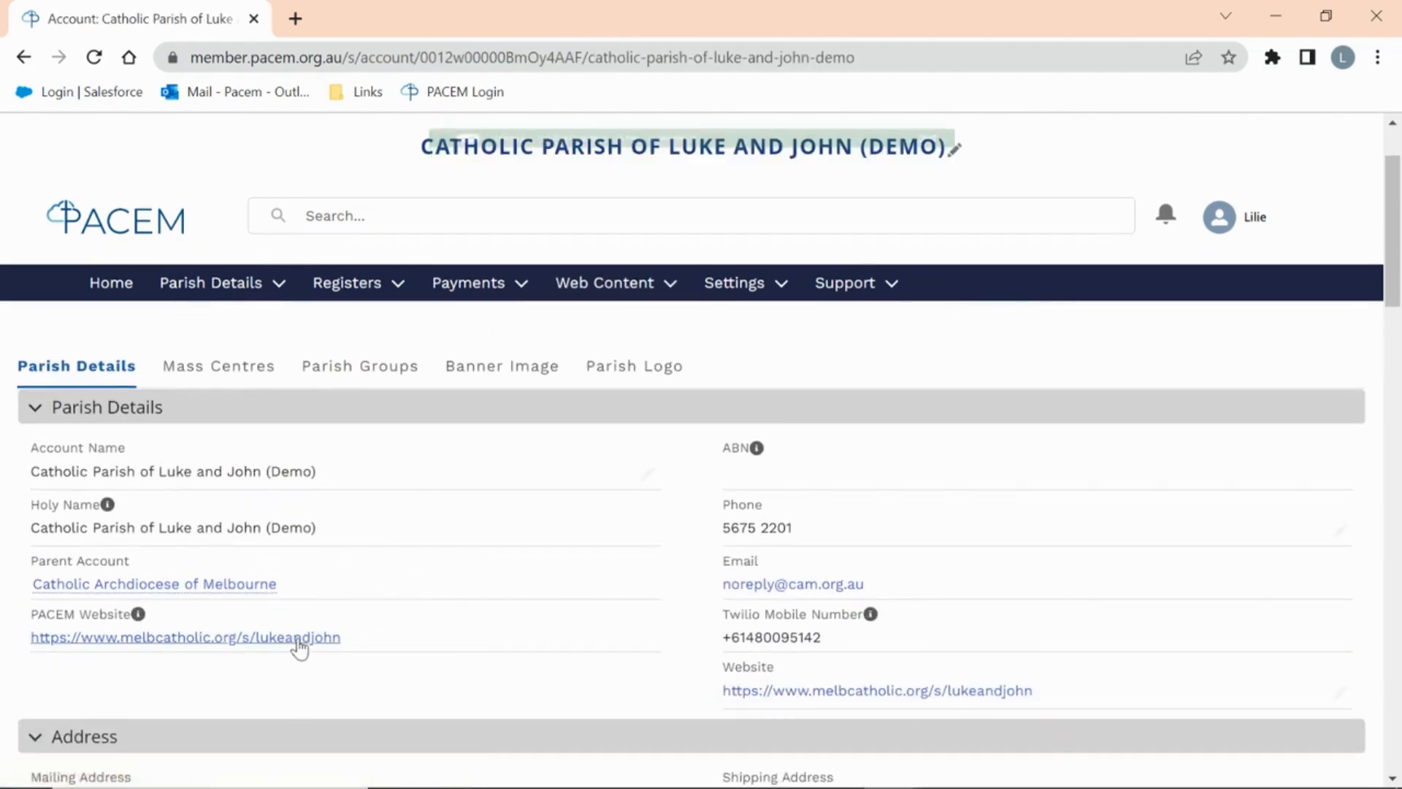
pyautogui.click(298, 642)
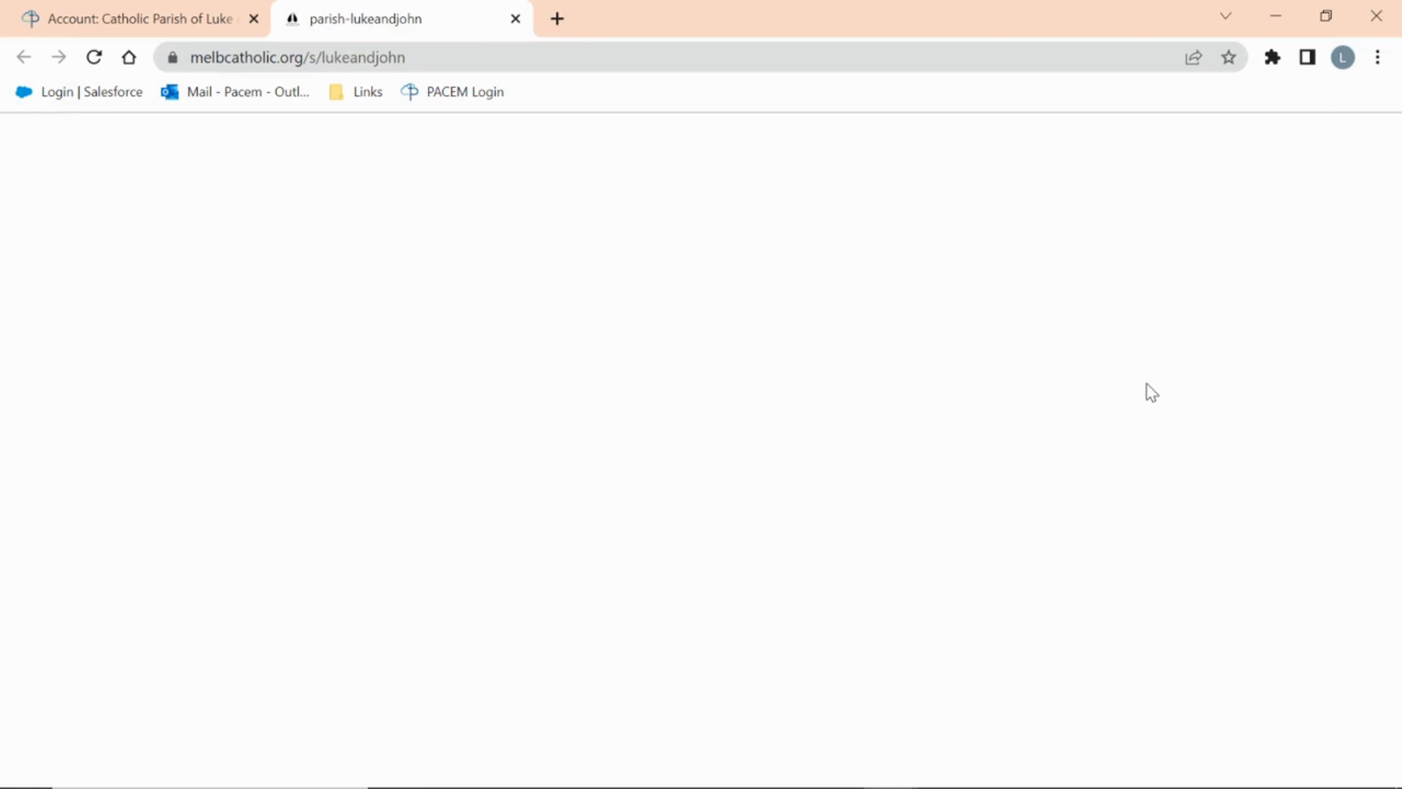
pyautogui.scroll(-6, 1151, 393)
pyautogui.scroll(-3, 1161, 394)
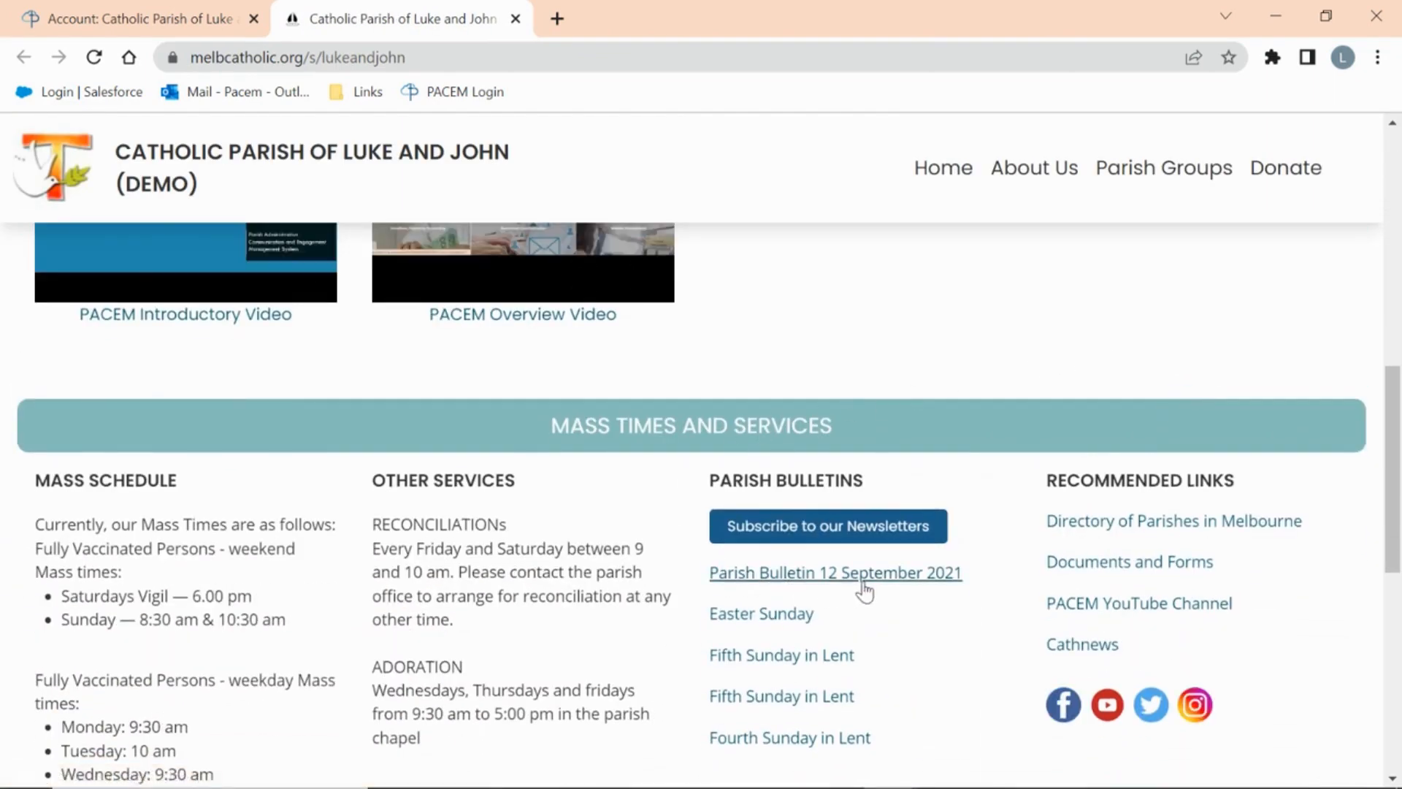